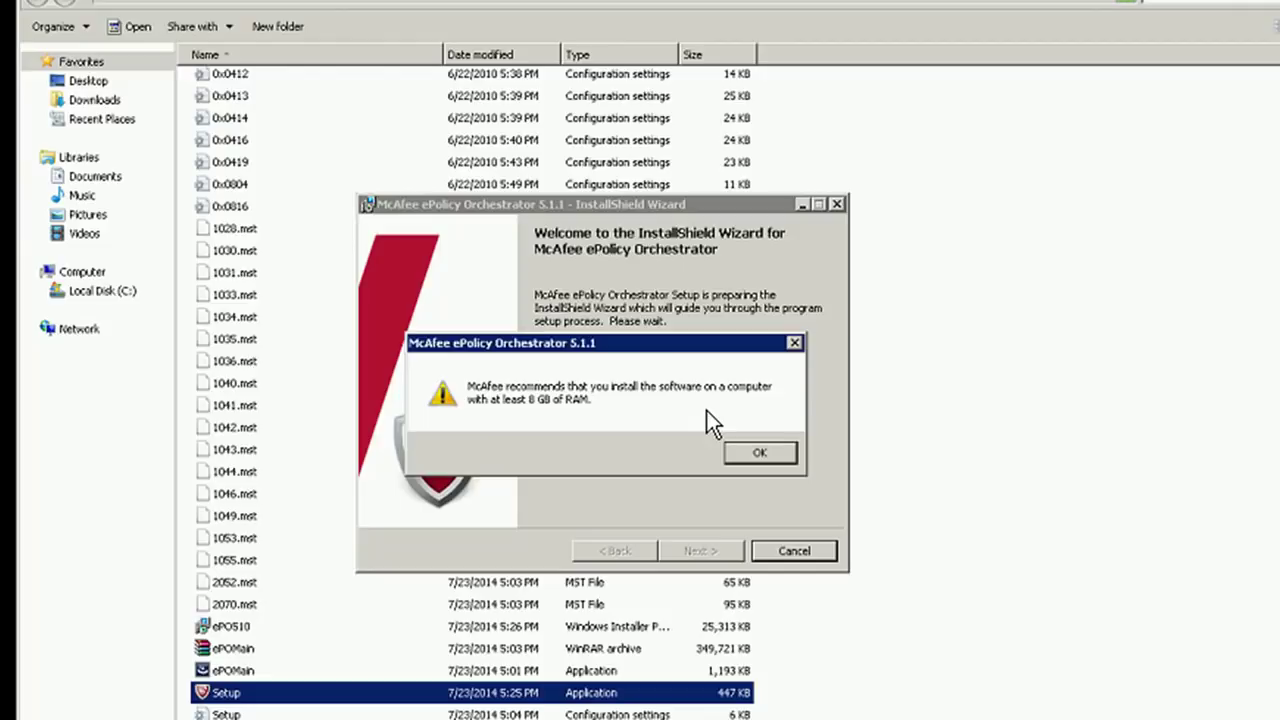
Dismiss the 8 GB RAM warning and get past the Welcome page to Setup Type
click(757, 453)
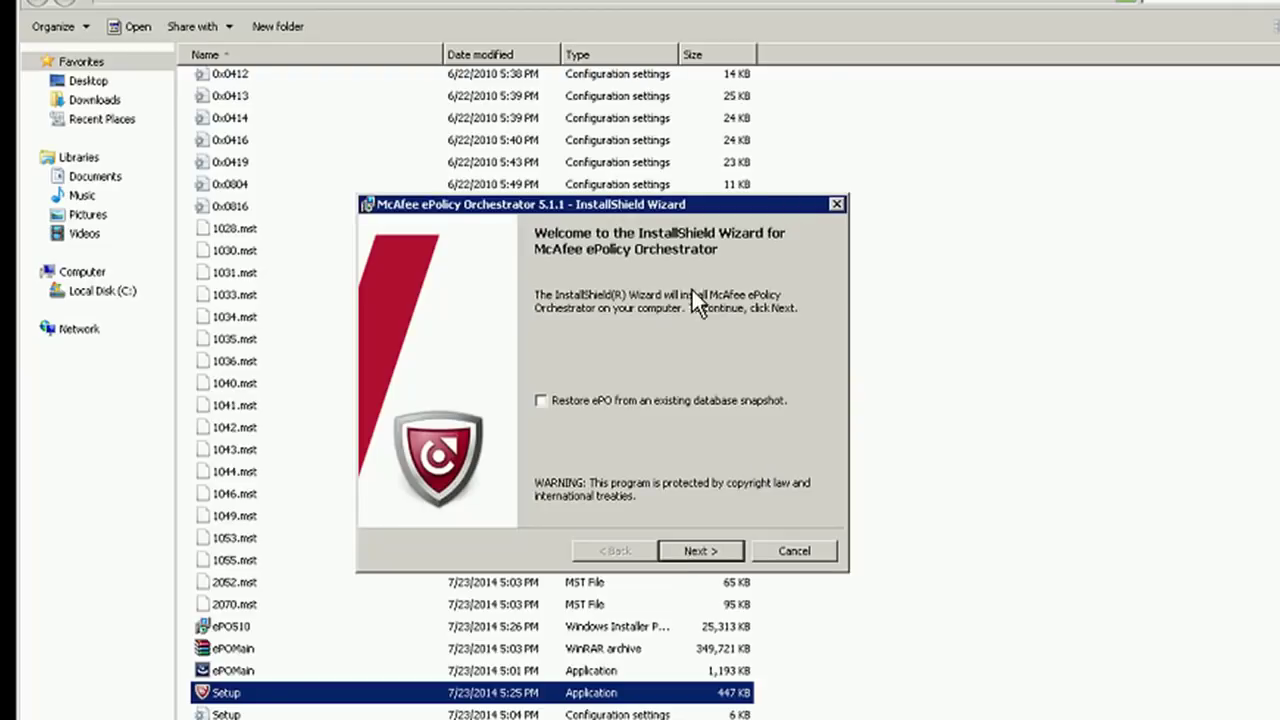
click(693, 553)
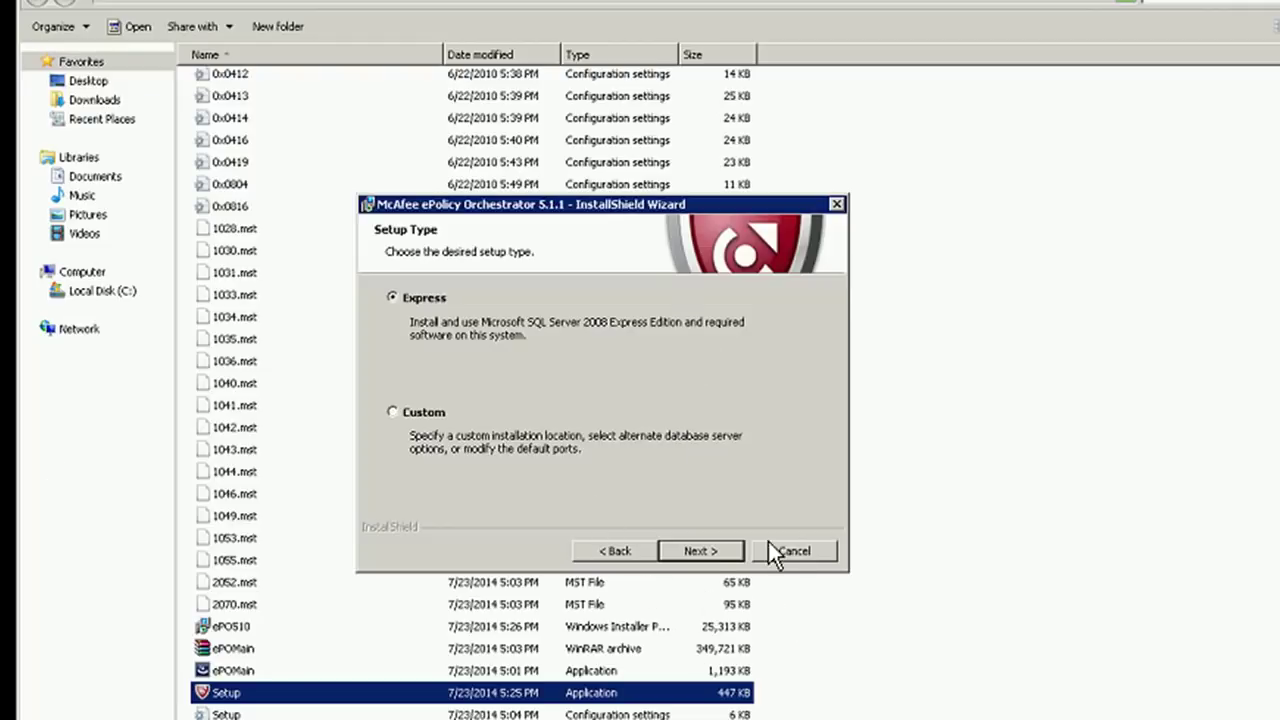
Continue with Express setup so SQL Server 2008 Express and other prerequisites install
click(704, 551)
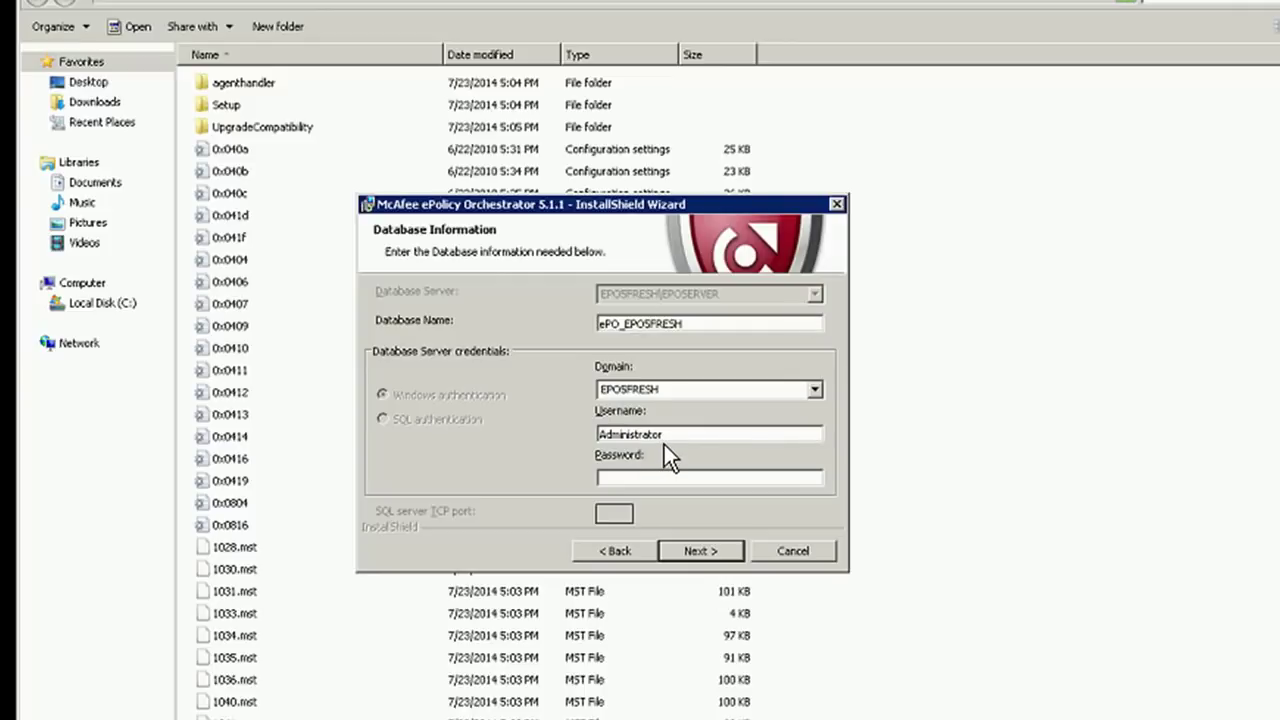
Enter the database account password for the ePO_EPOSFRESH database
drag(690, 330, 494, 327)
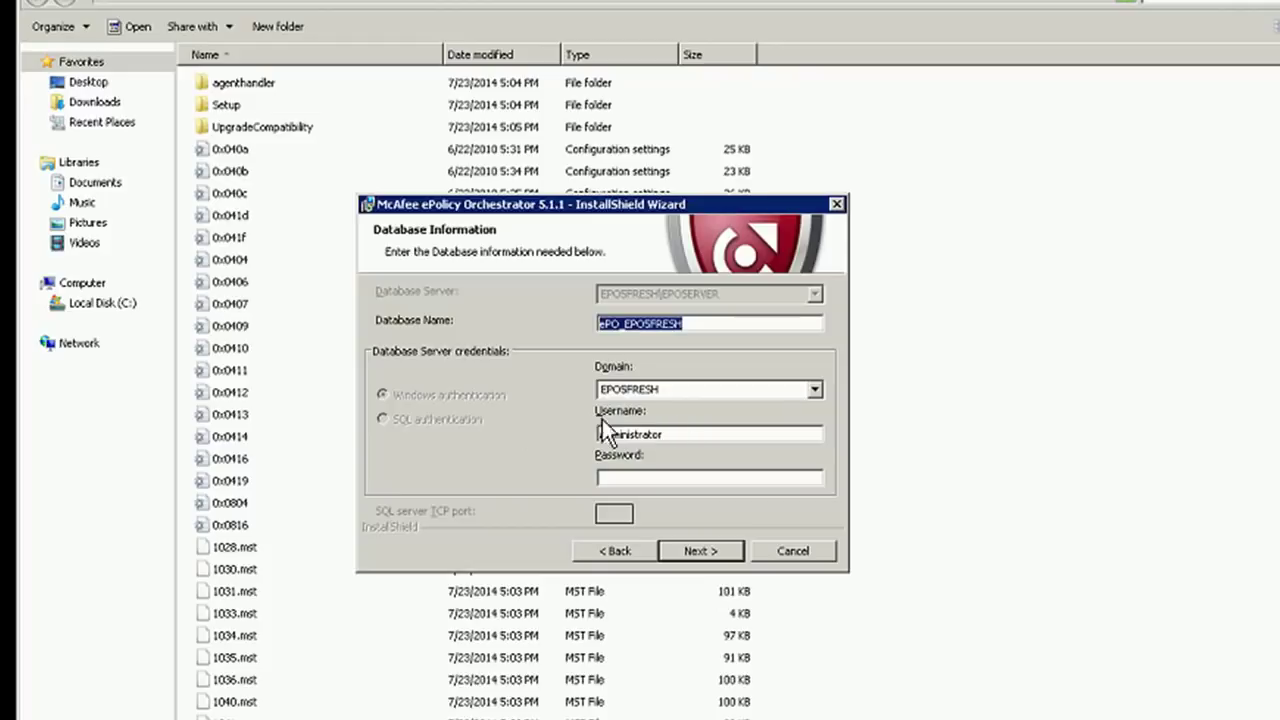
click(645, 479)
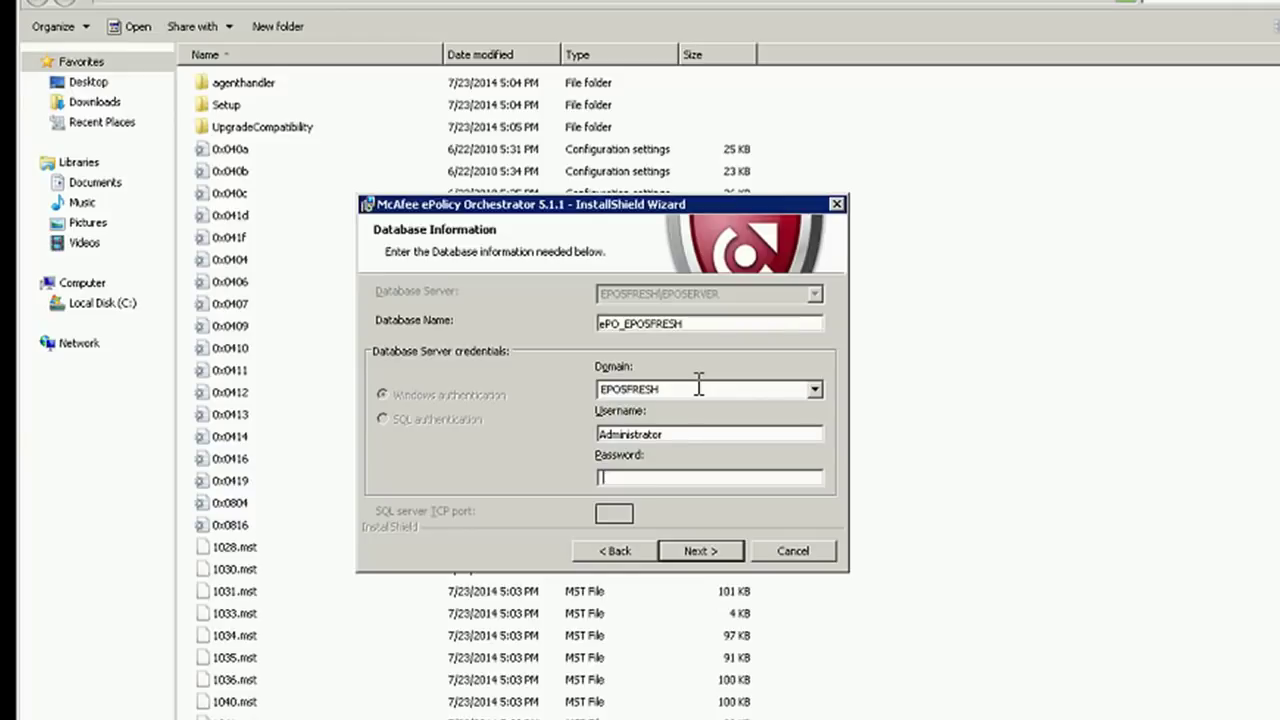
text(••••••••••)
Submit the database details and accept the administrator username and keystore passphrase
click(689, 549)
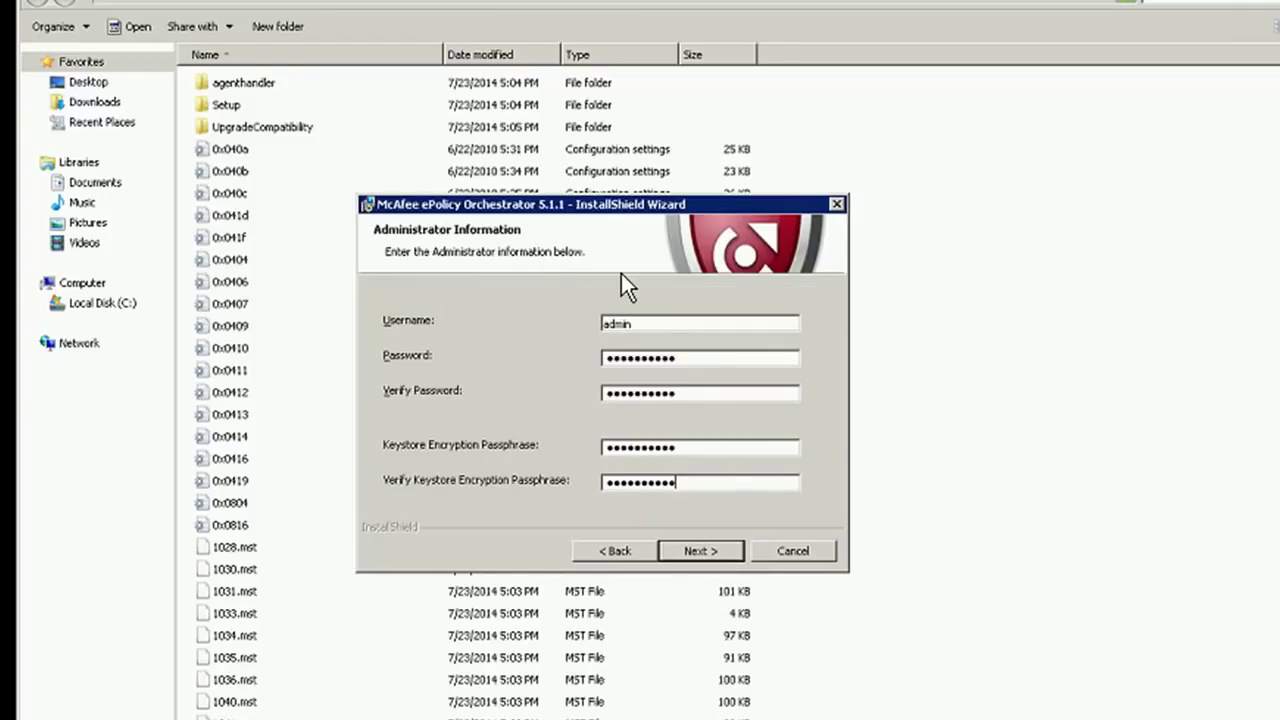
click(676, 322)
drag(702, 452, 560, 450)
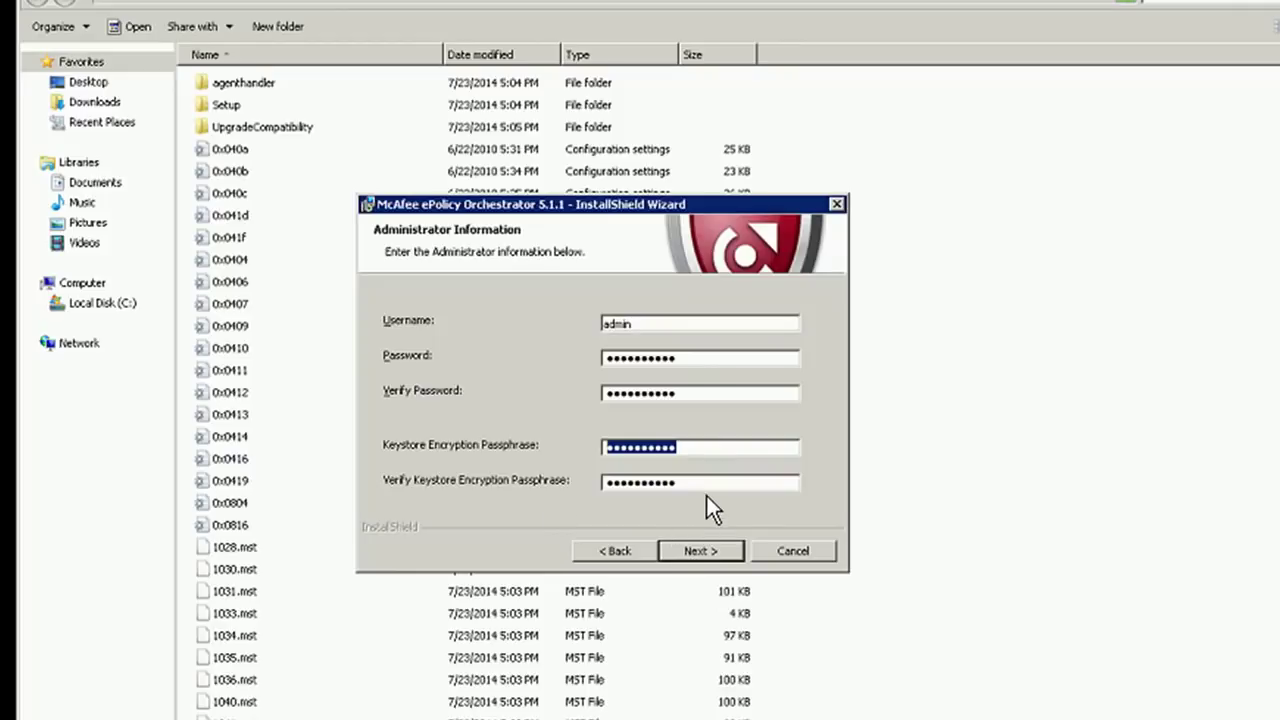
drag(708, 481, 478, 476)
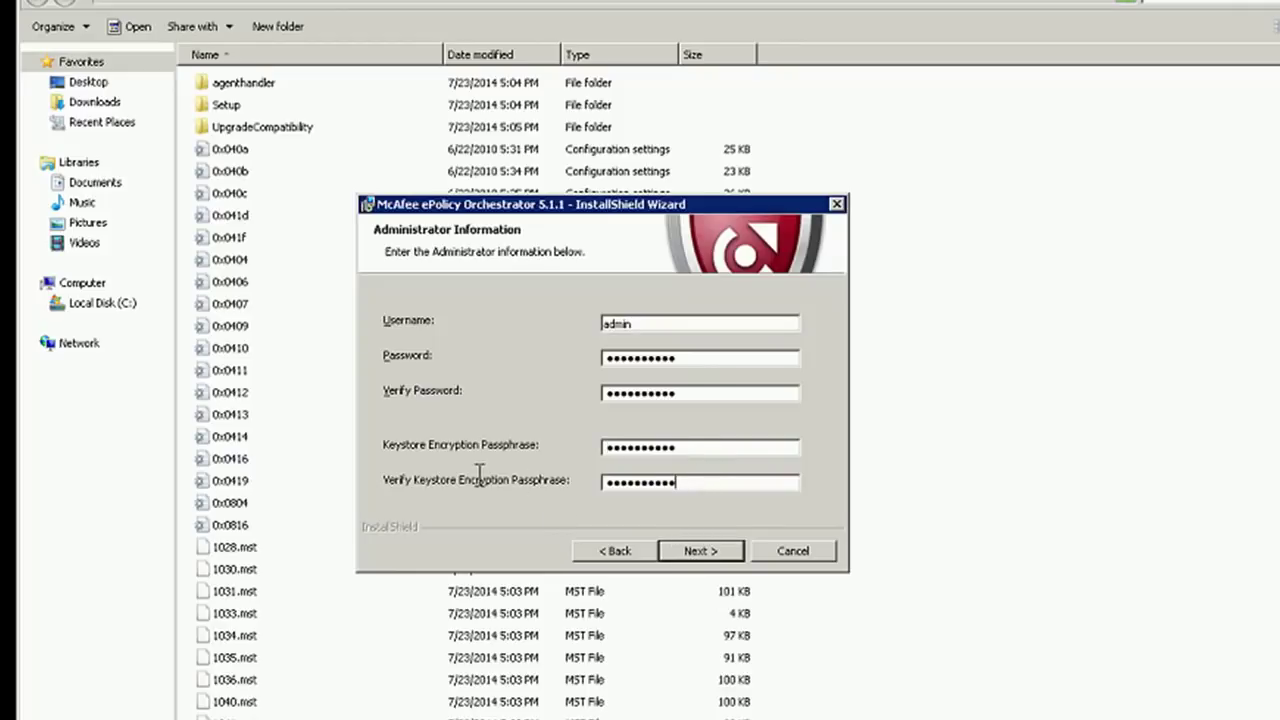
click(712, 549)
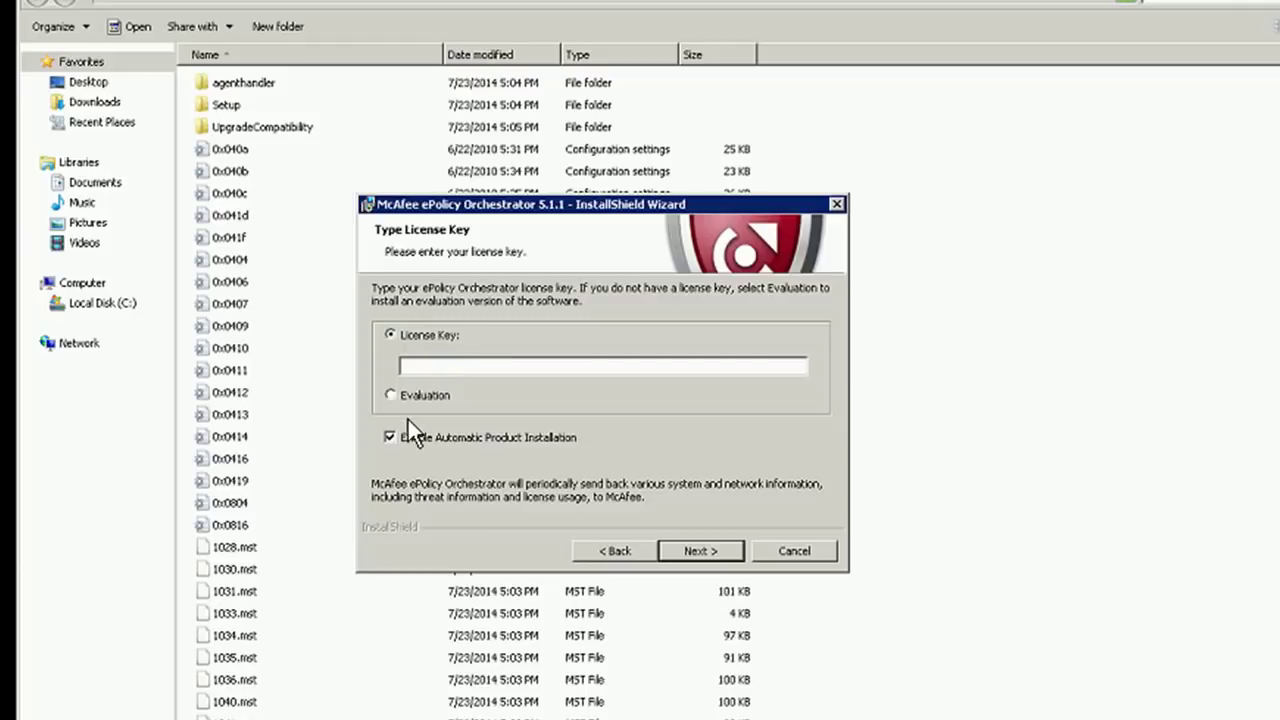
Choose an Evaluation licence and accept the end user licence agreement terms
click(391, 395)
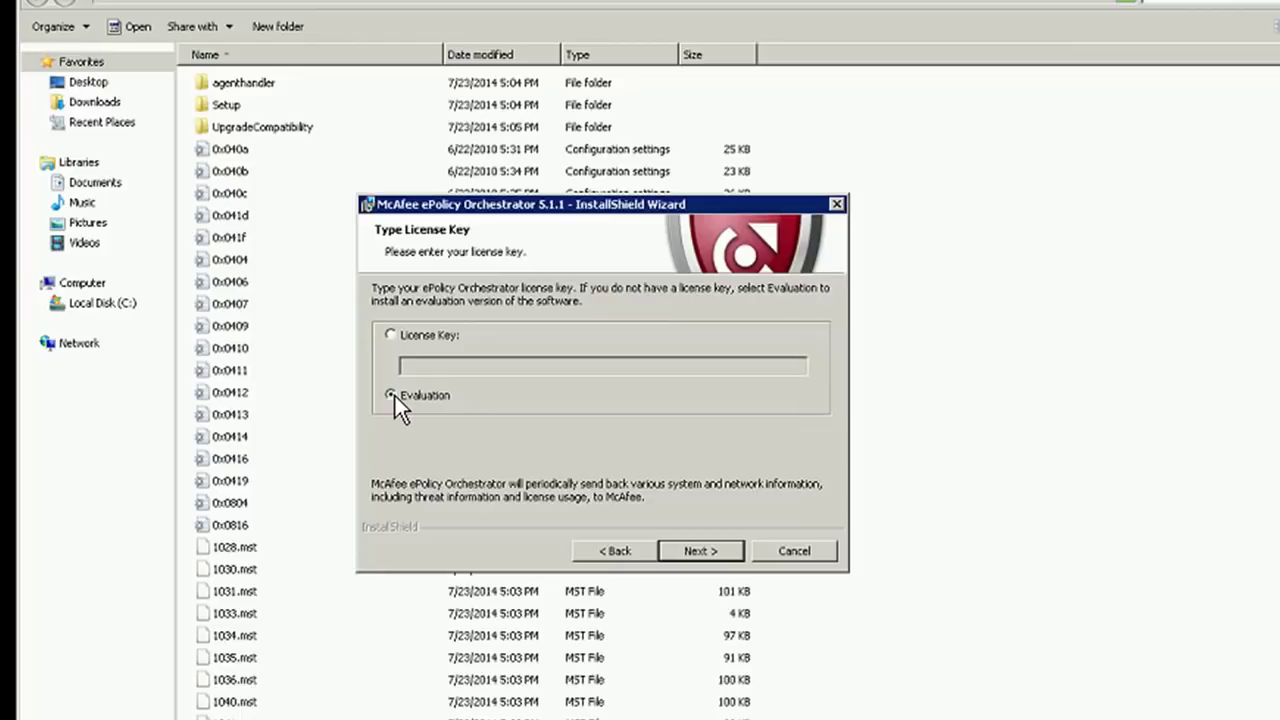
click(699, 550)
click(470, 561)
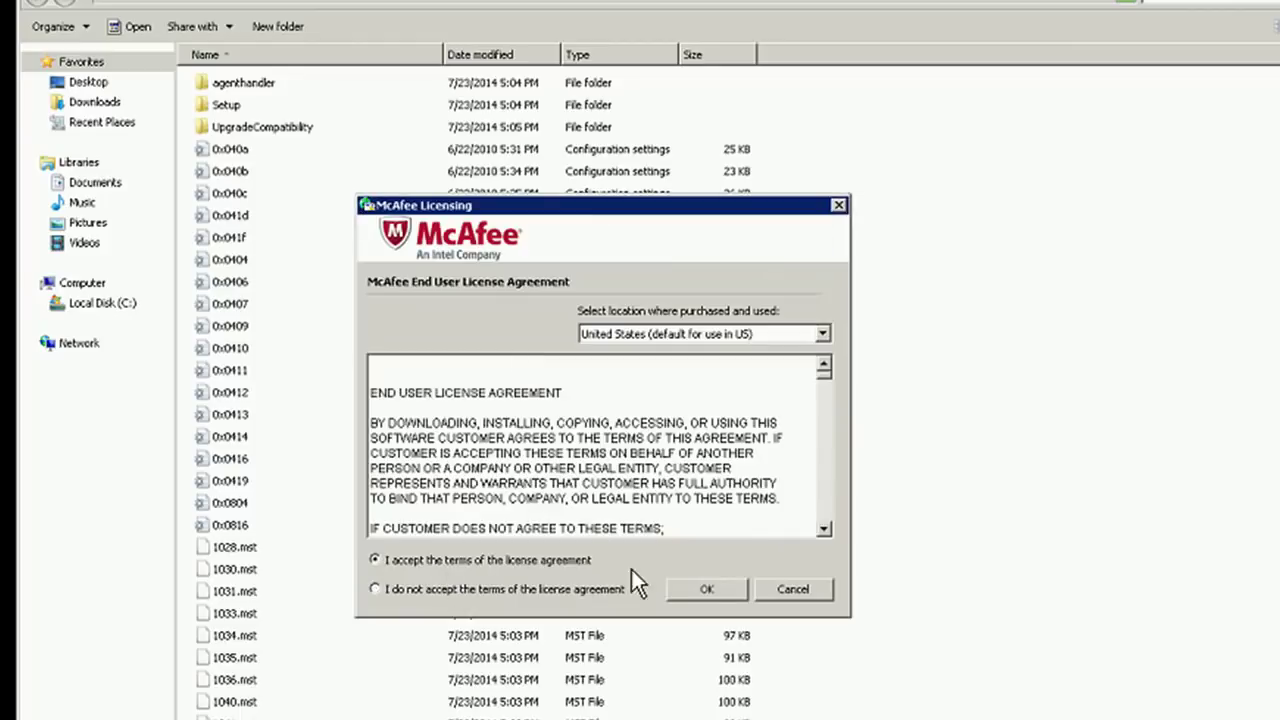
click(707, 590)
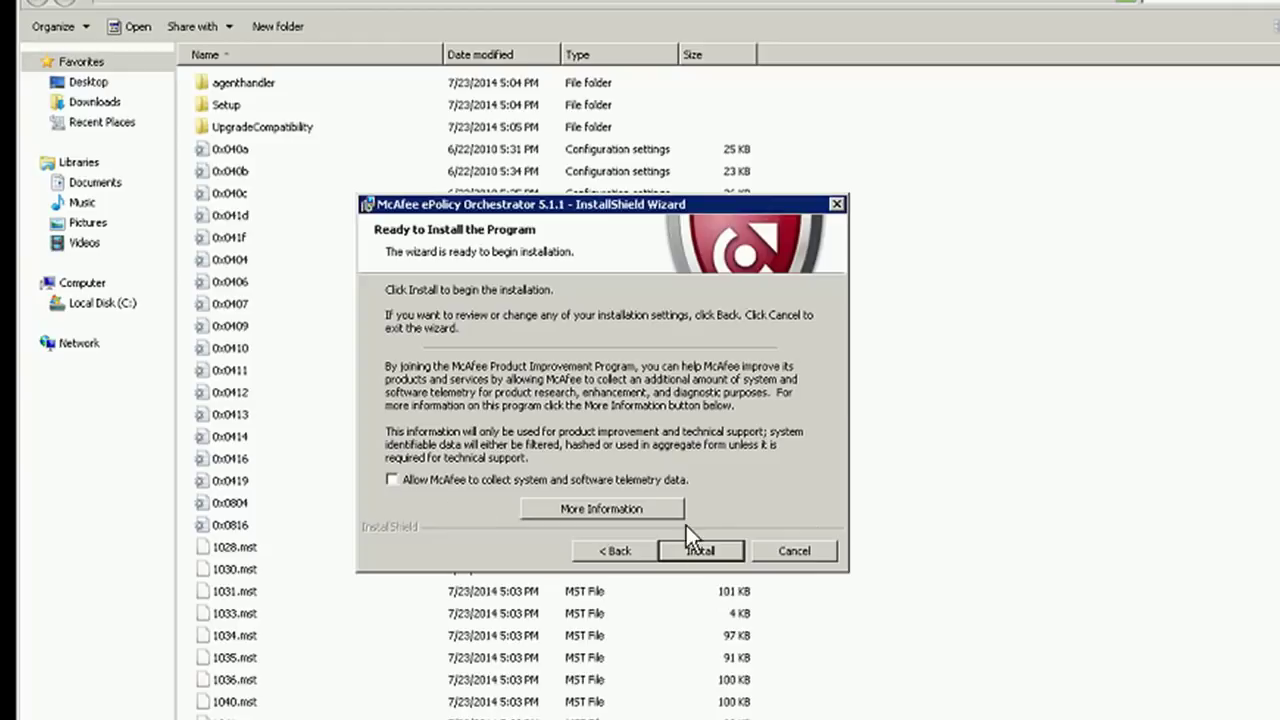
Install ePolicy Orchestrator 5.1.1 and close the wizard once it completes
click(707, 555)
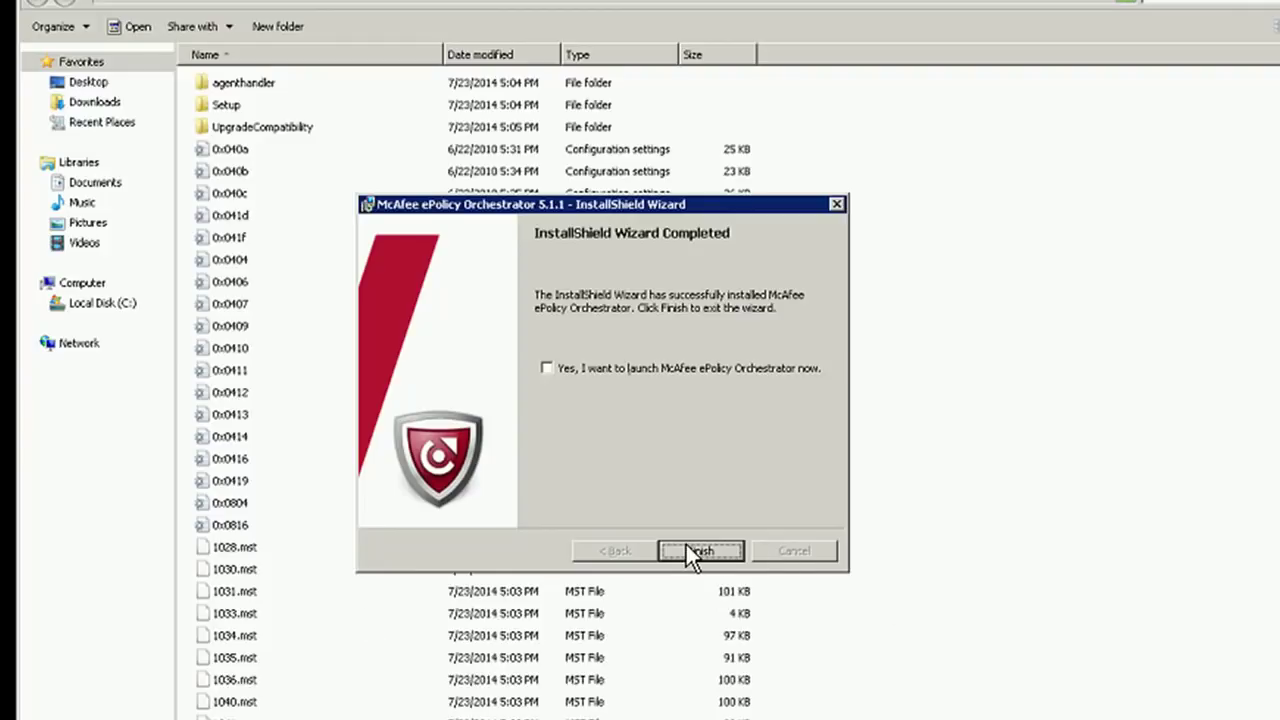
click(700, 551)
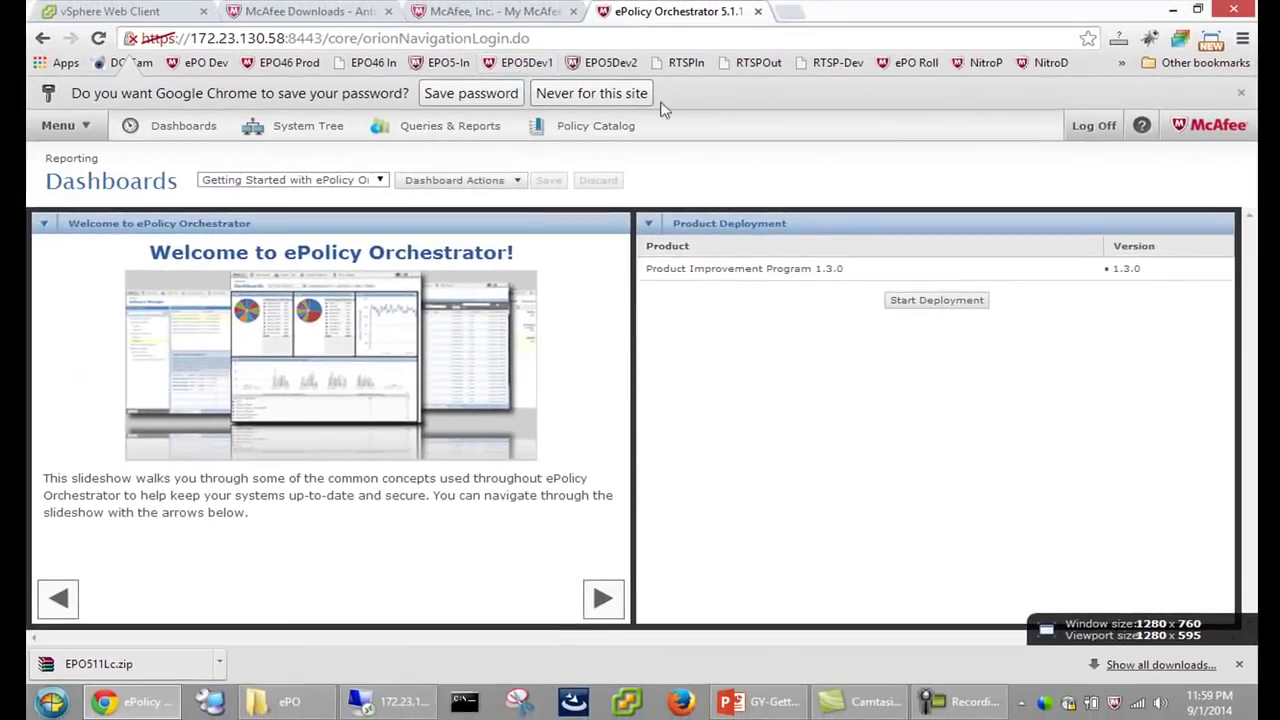
Decline saving the password and switch to the Getting Started with ePolicy Orchestrator dashboard
click(588, 94)
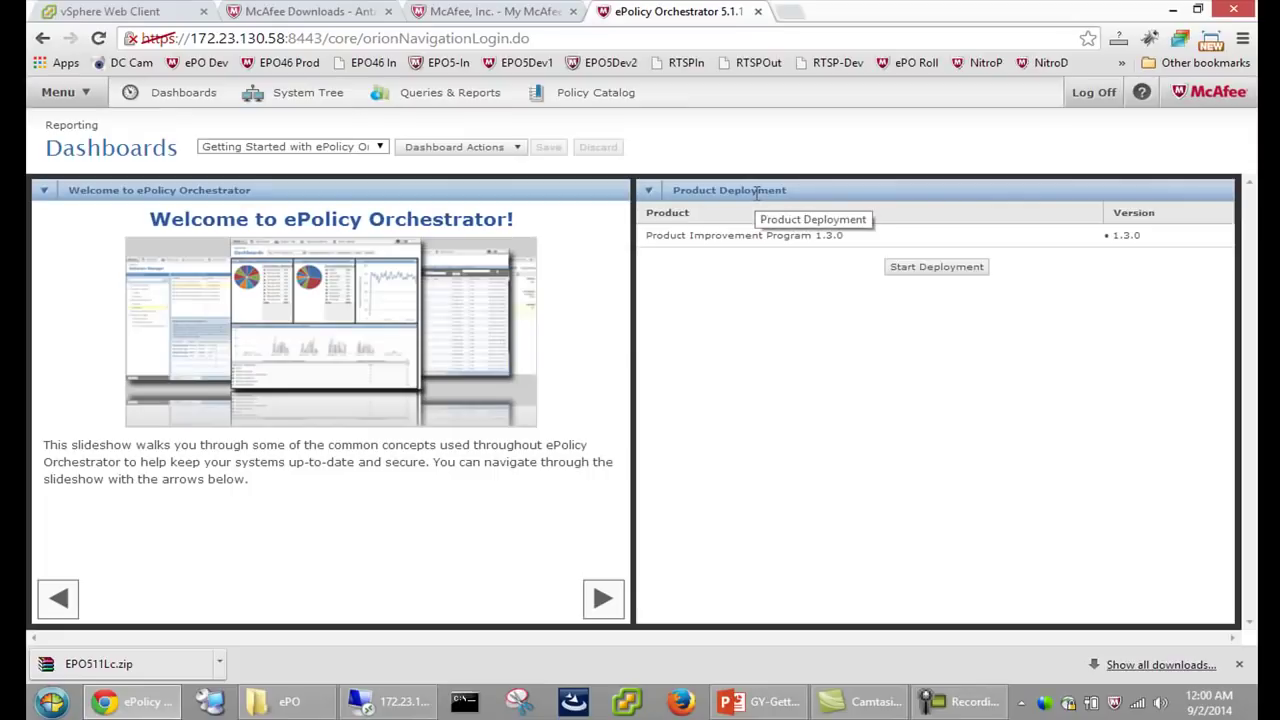
drag(320, 38, 104, 38)
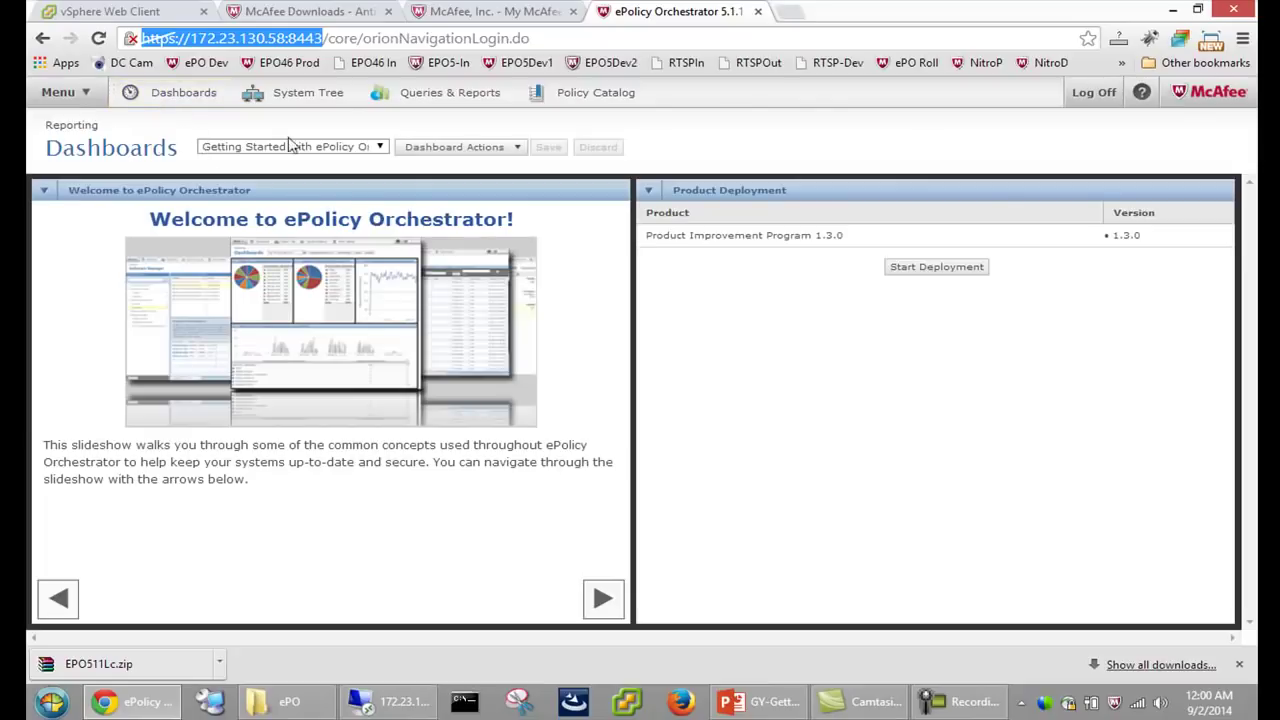
click(334, 147)
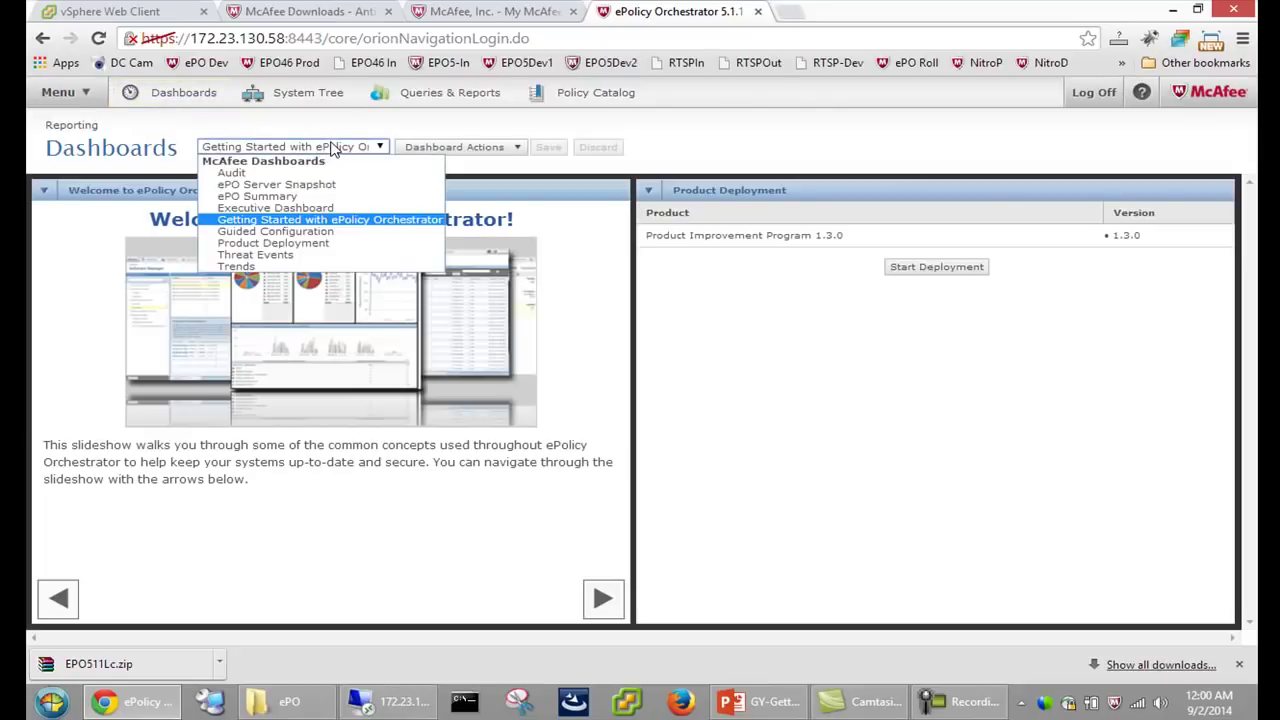
click(322, 220)
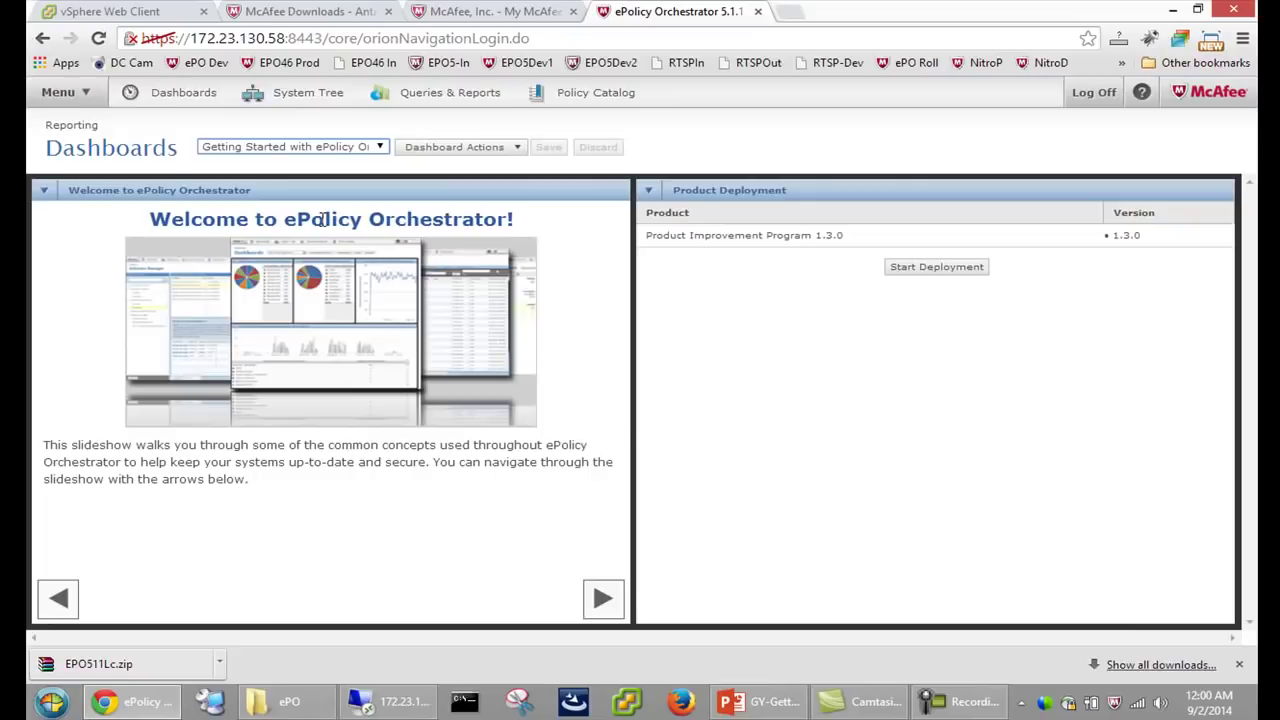
Page through the slideshow to the Inheritance slide, then go to System Tree
click(603, 608)
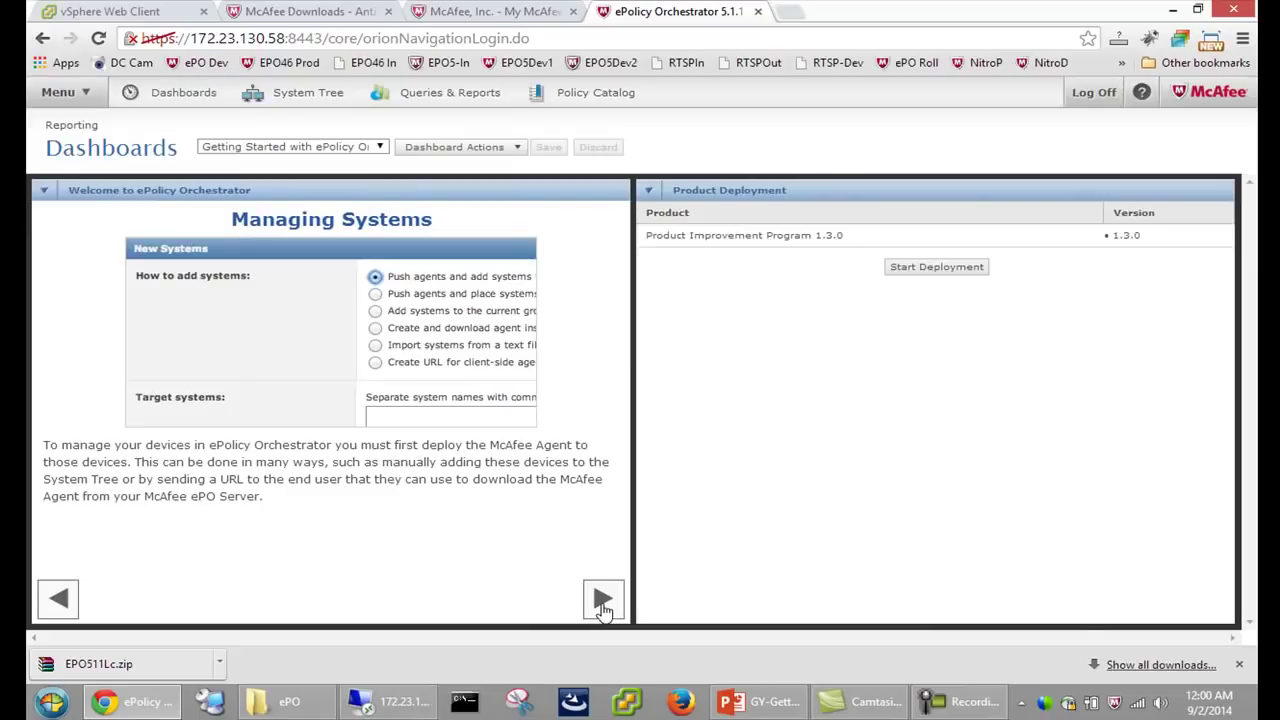
click(603, 603)
click(603, 605)
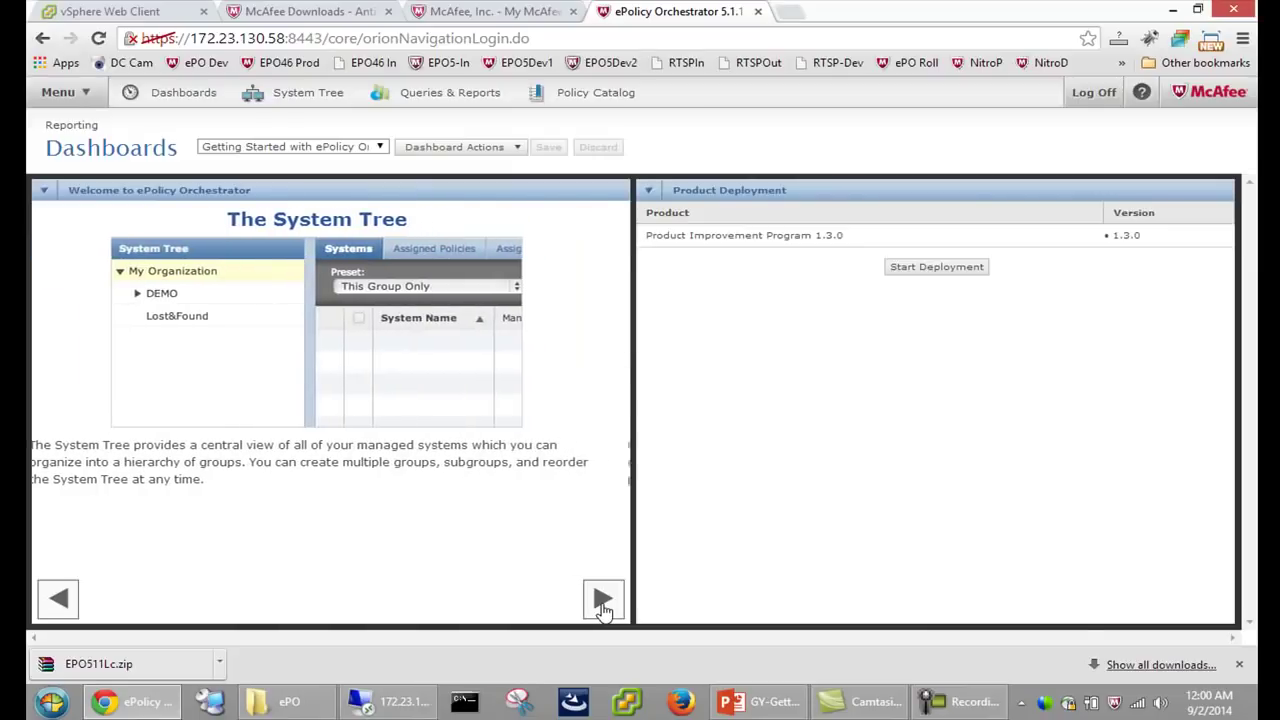
click(603, 605)
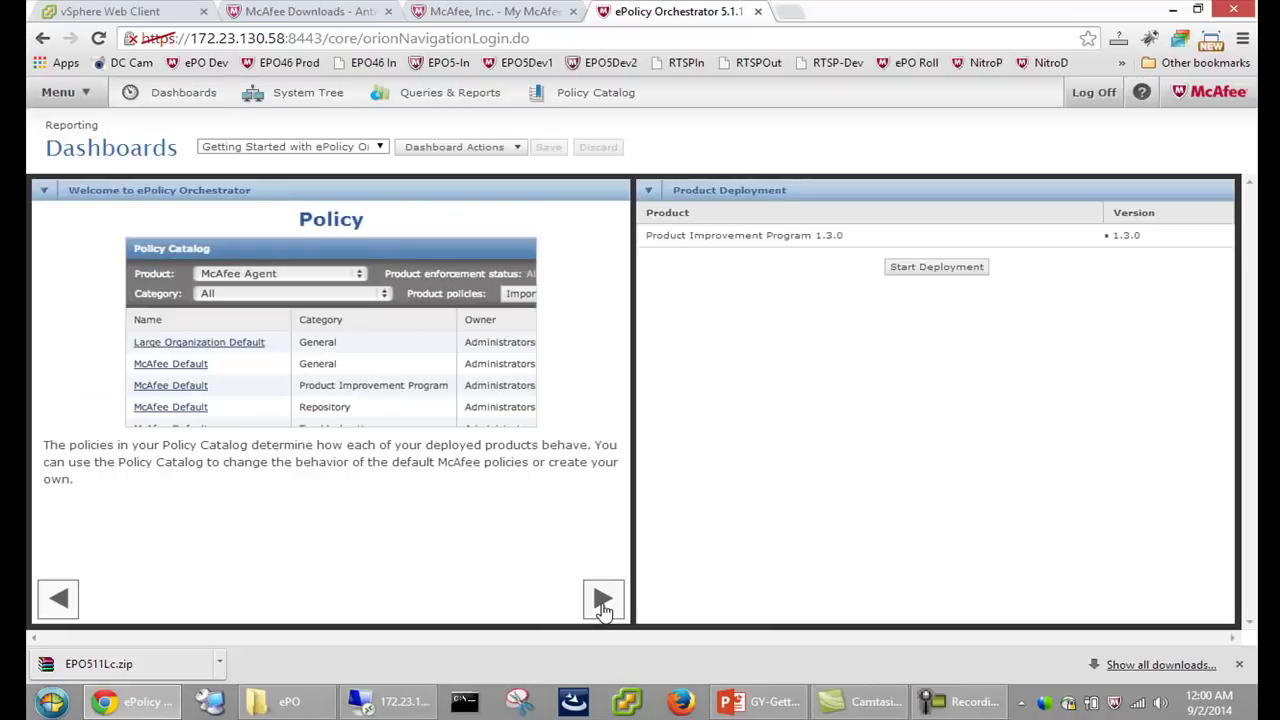
click(603, 600)
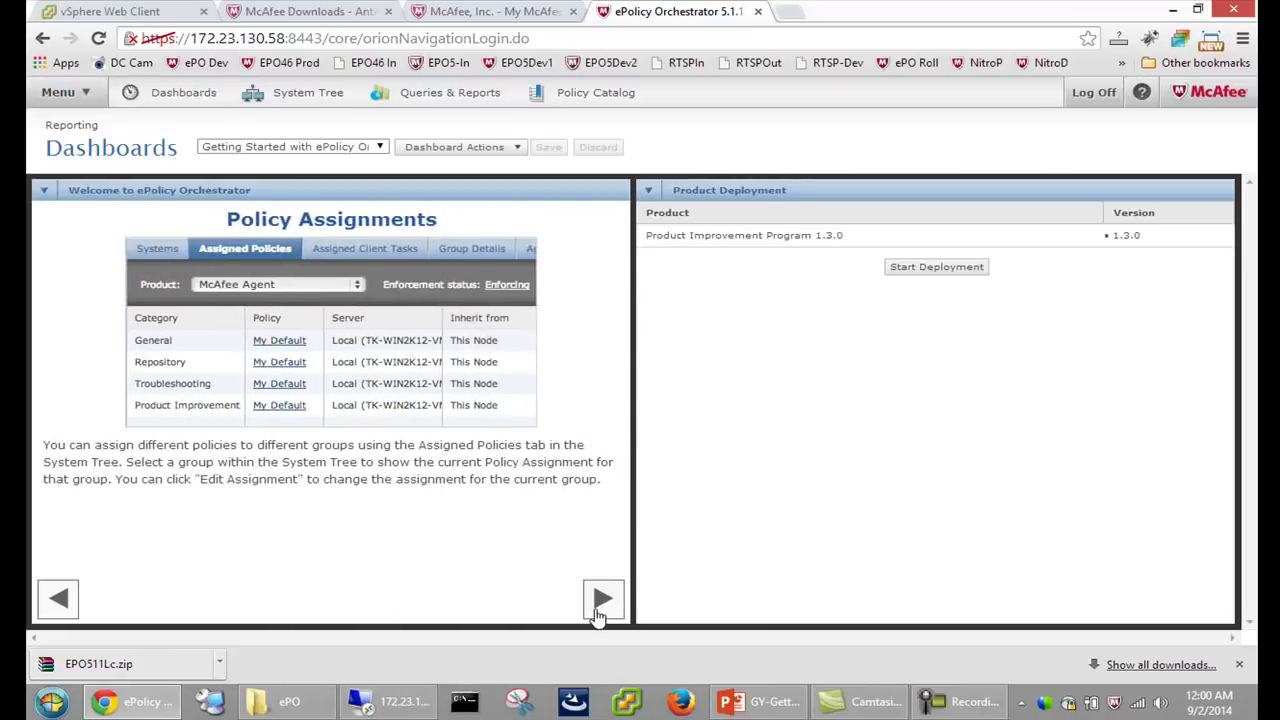
click(601, 600)
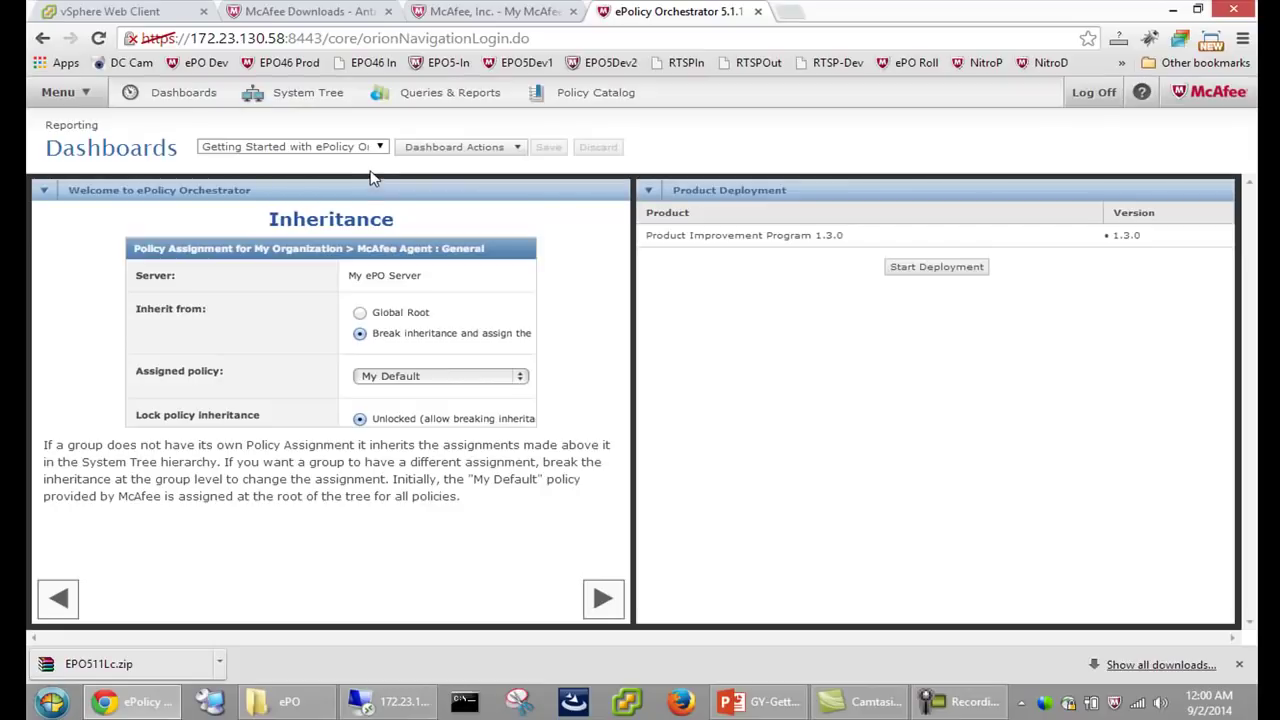
click(308, 93)
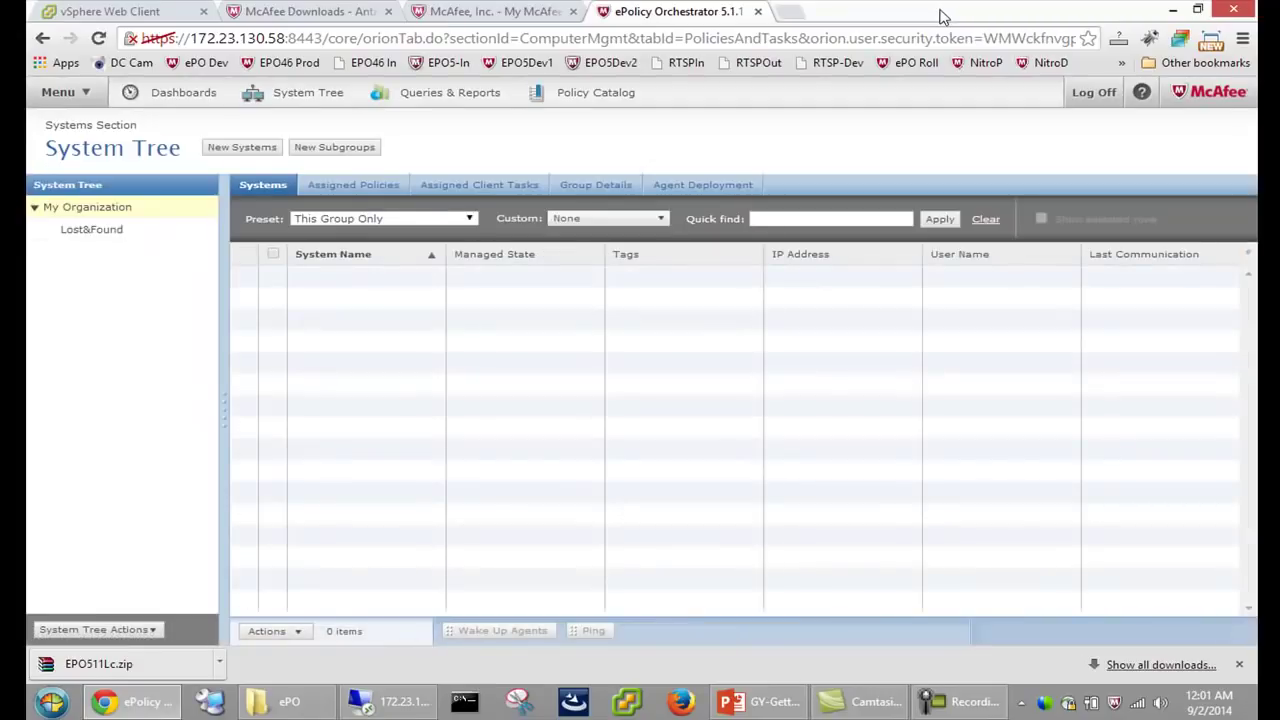
Show the System Tree console in full-screen mode with F11
key(F11)
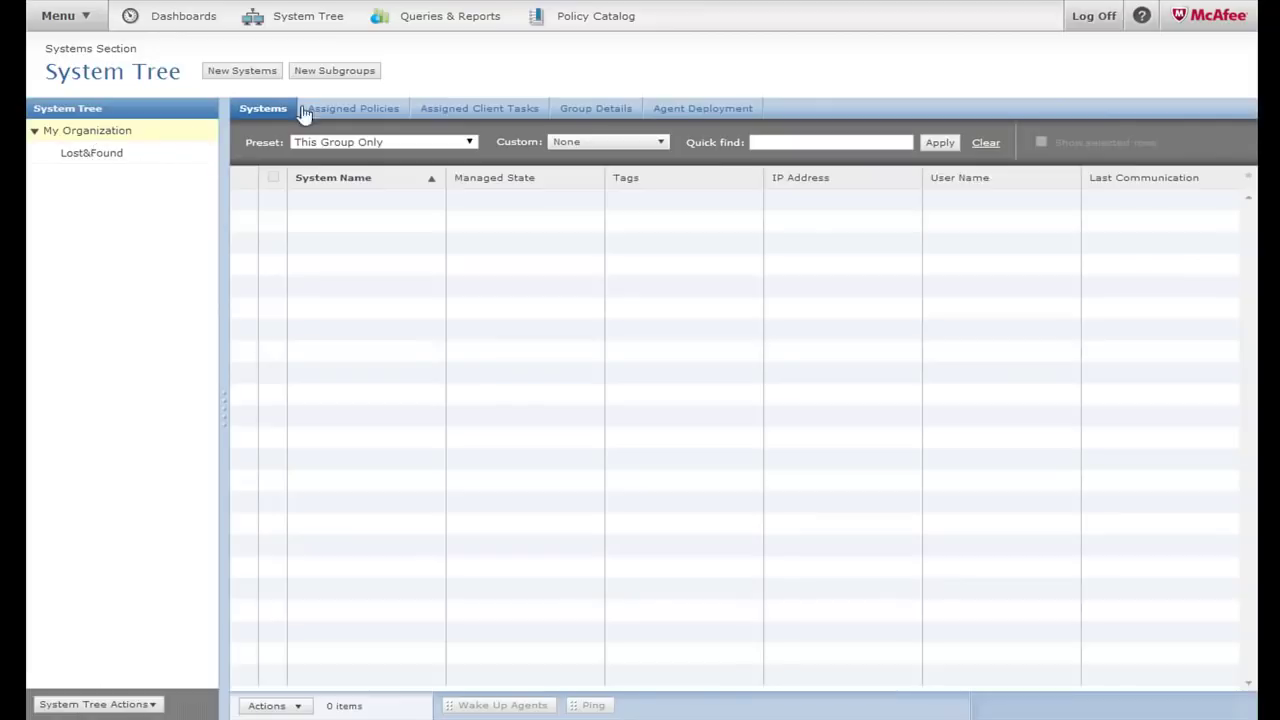
Create a Test Machines subgroup under My Organization
click(335, 72)
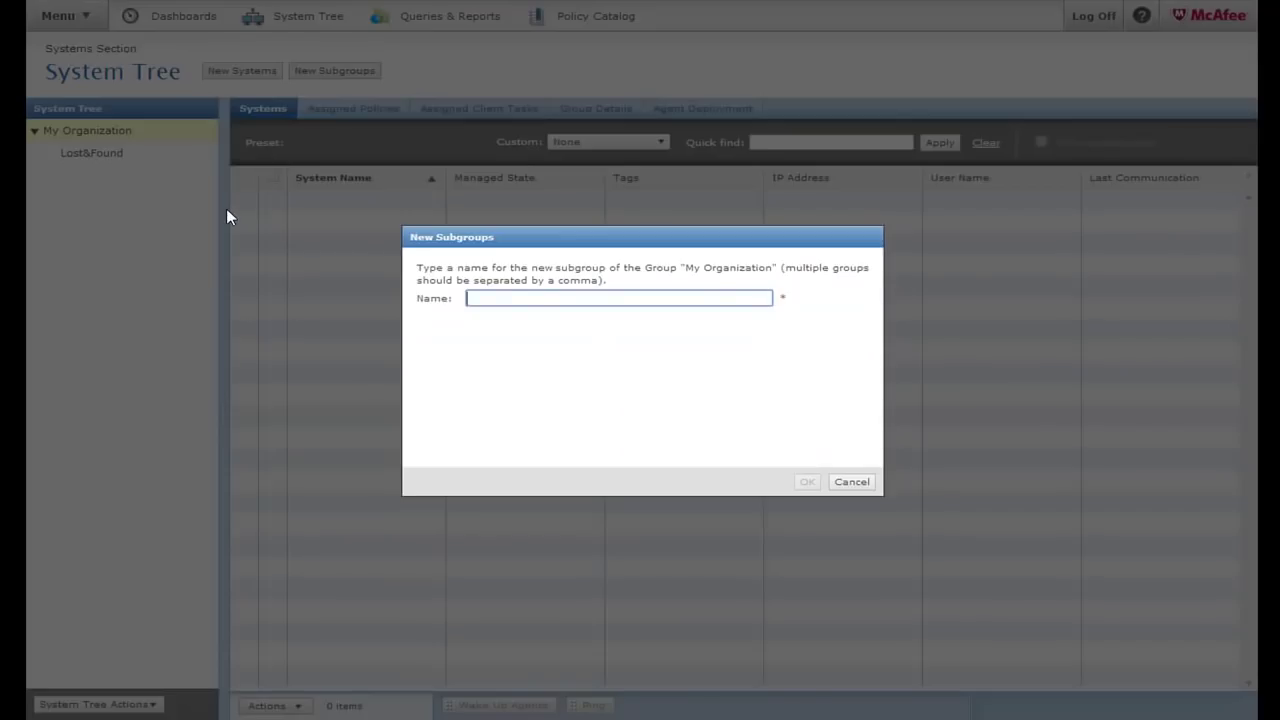
text(Test Machines)
key(Return)
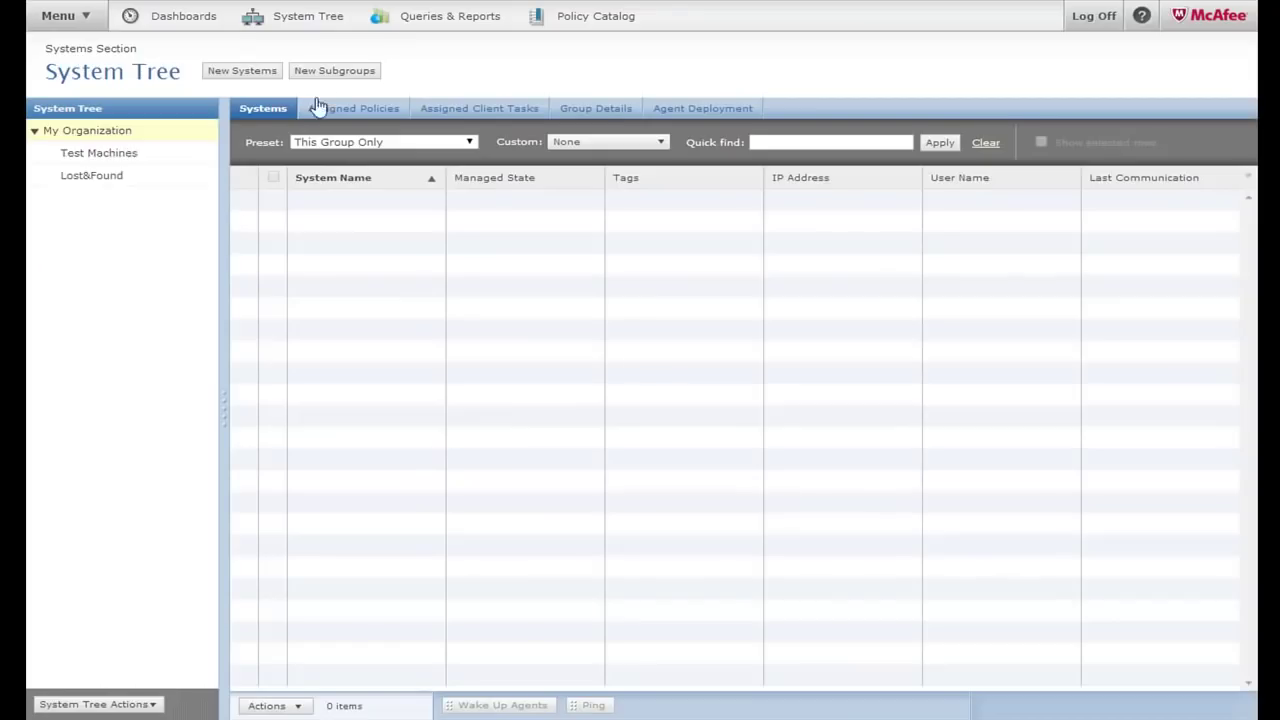
Add a DLP Clients subgroup and check DLP Clients, Test Machines and Lost&Found
click(341, 74)
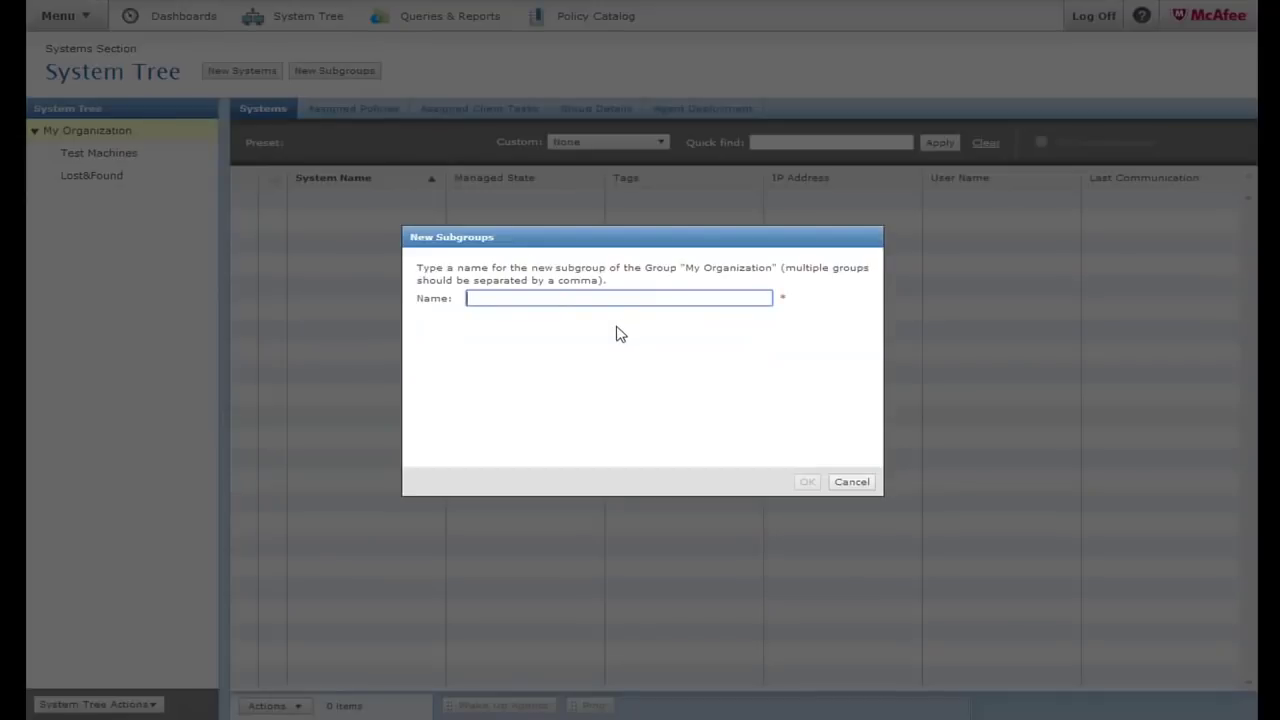
text(DLP Clients)
key(Return)
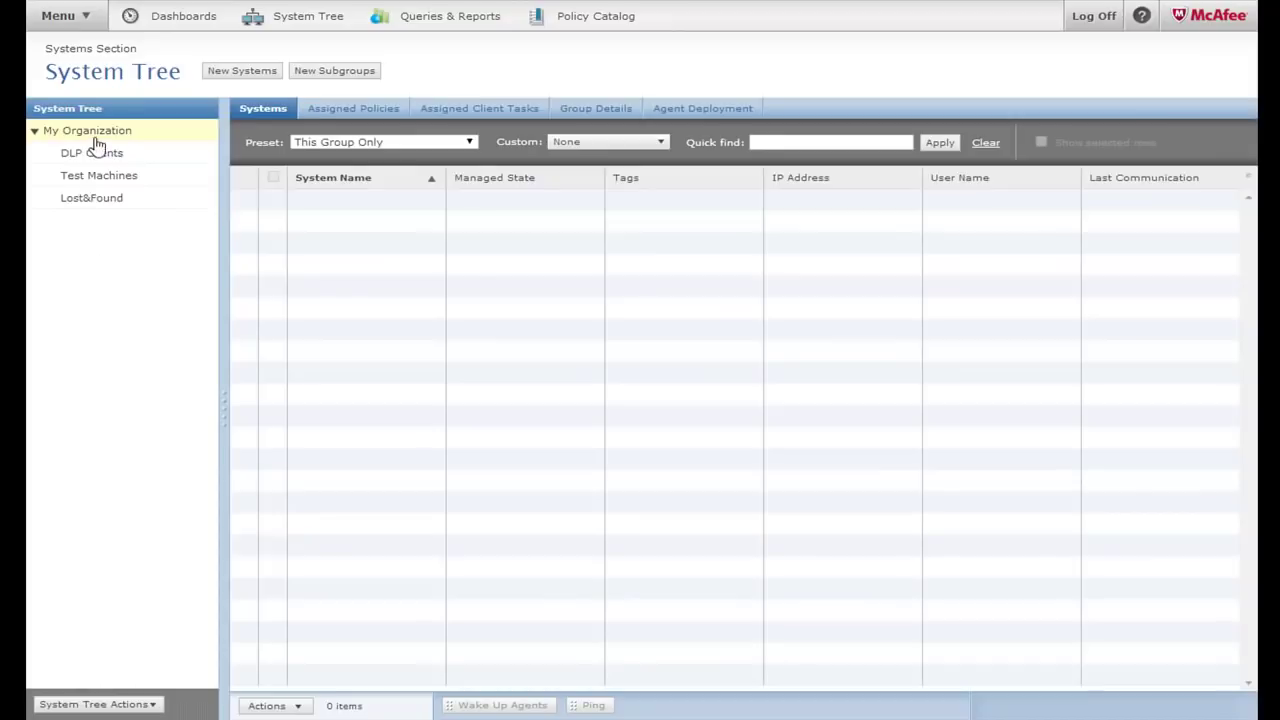
click(92, 155)
click(97, 177)
click(94, 199)
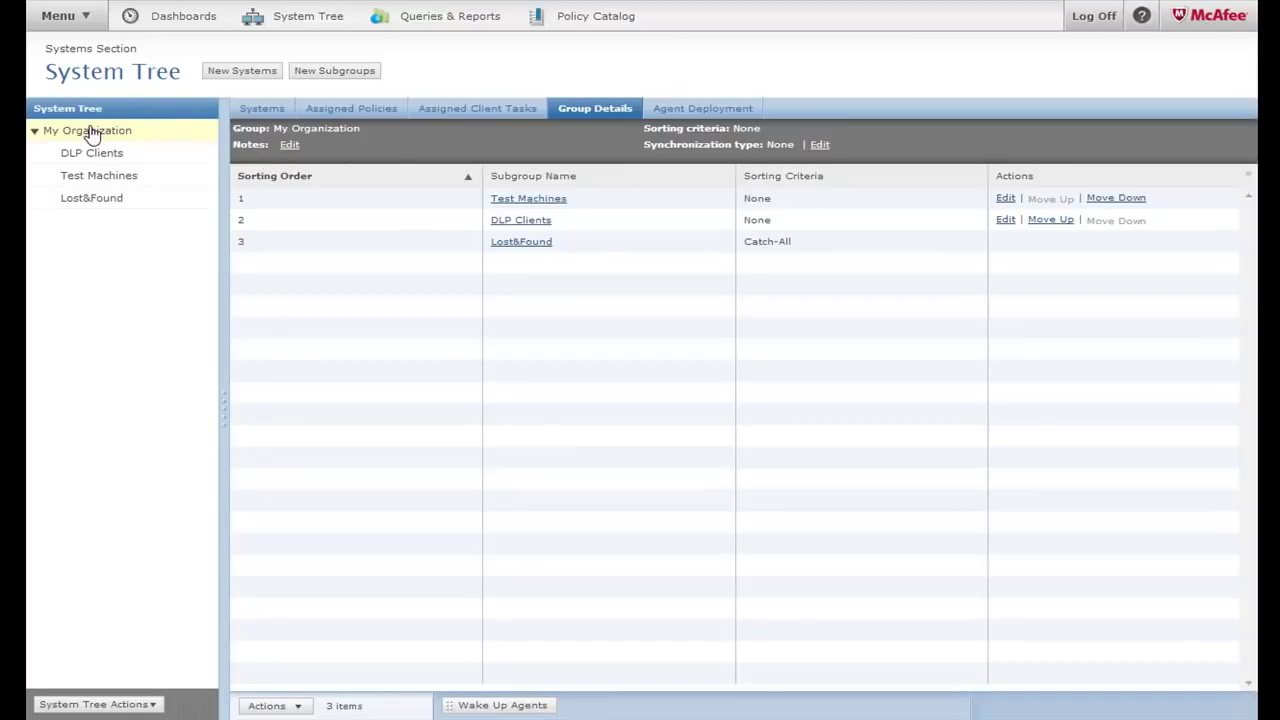
Go to Configuration > Registered Servers to see the local EPO5FRESH server
click(60, 26)
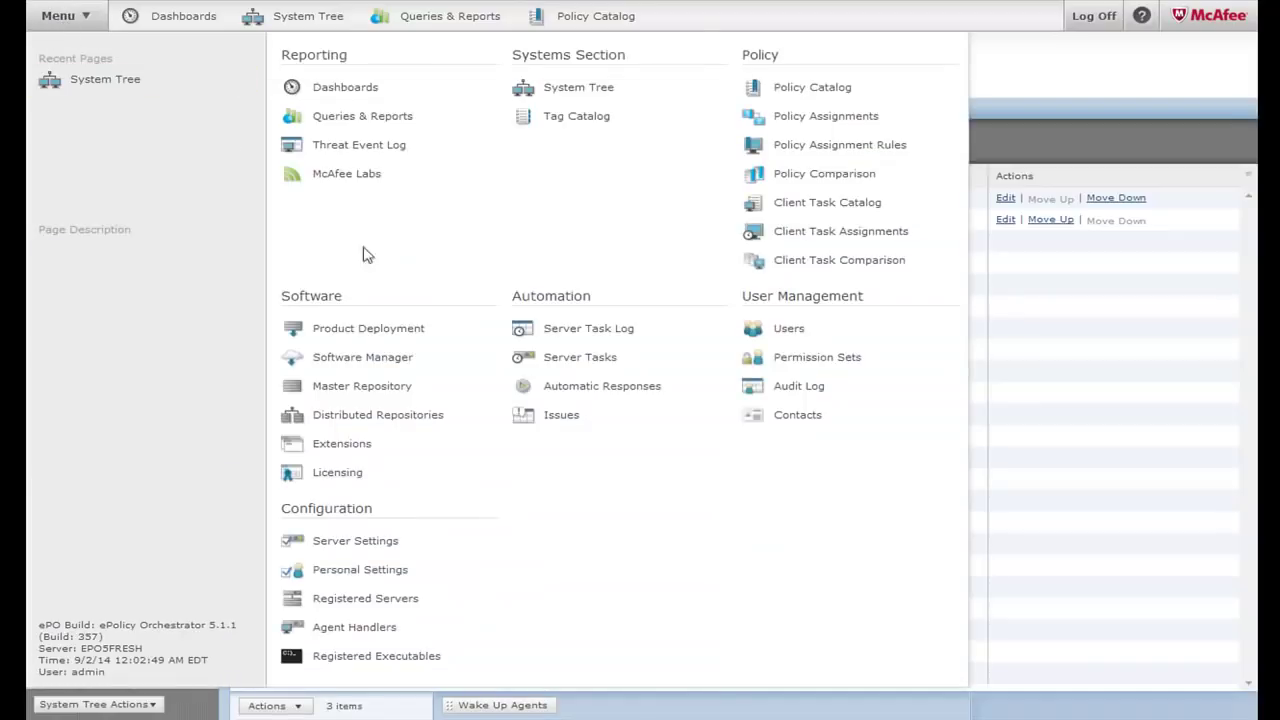
click(383, 599)
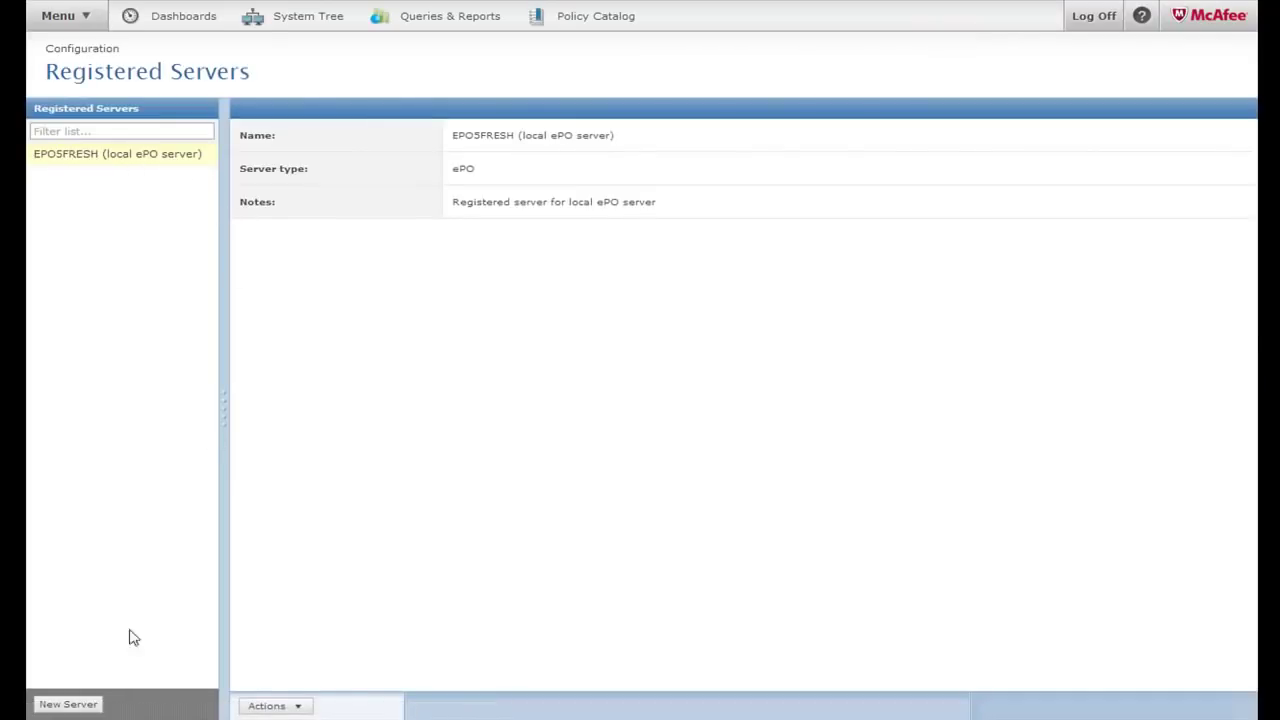
Register a new LDAP Server named 'Demo AD Server'
click(72, 712)
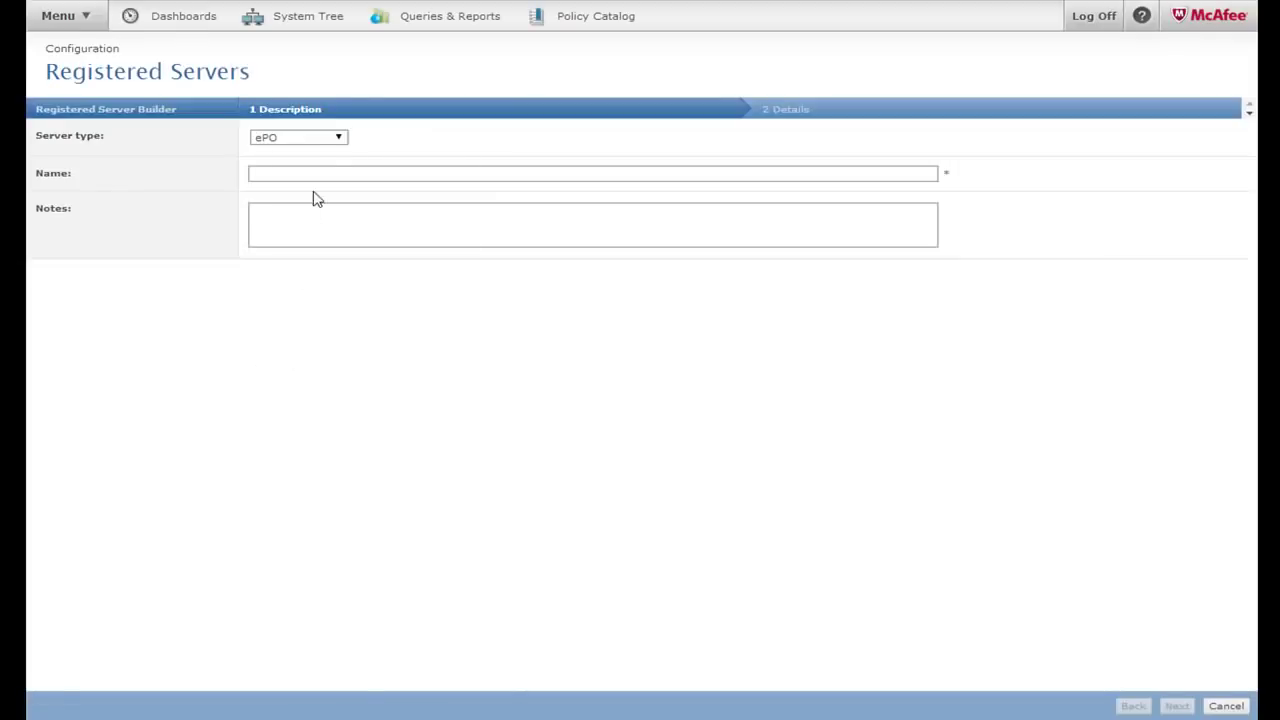
click(310, 139)
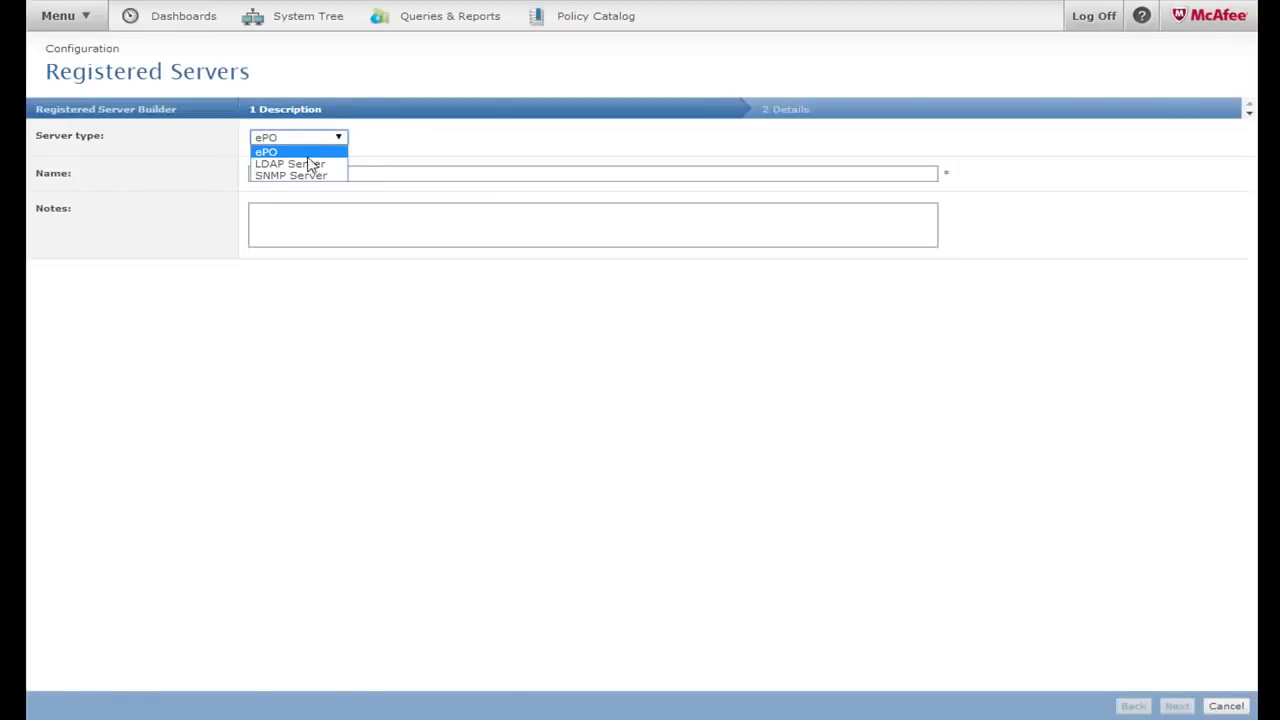
click(309, 168)
click(306, 175)
text(Demo AD Server)
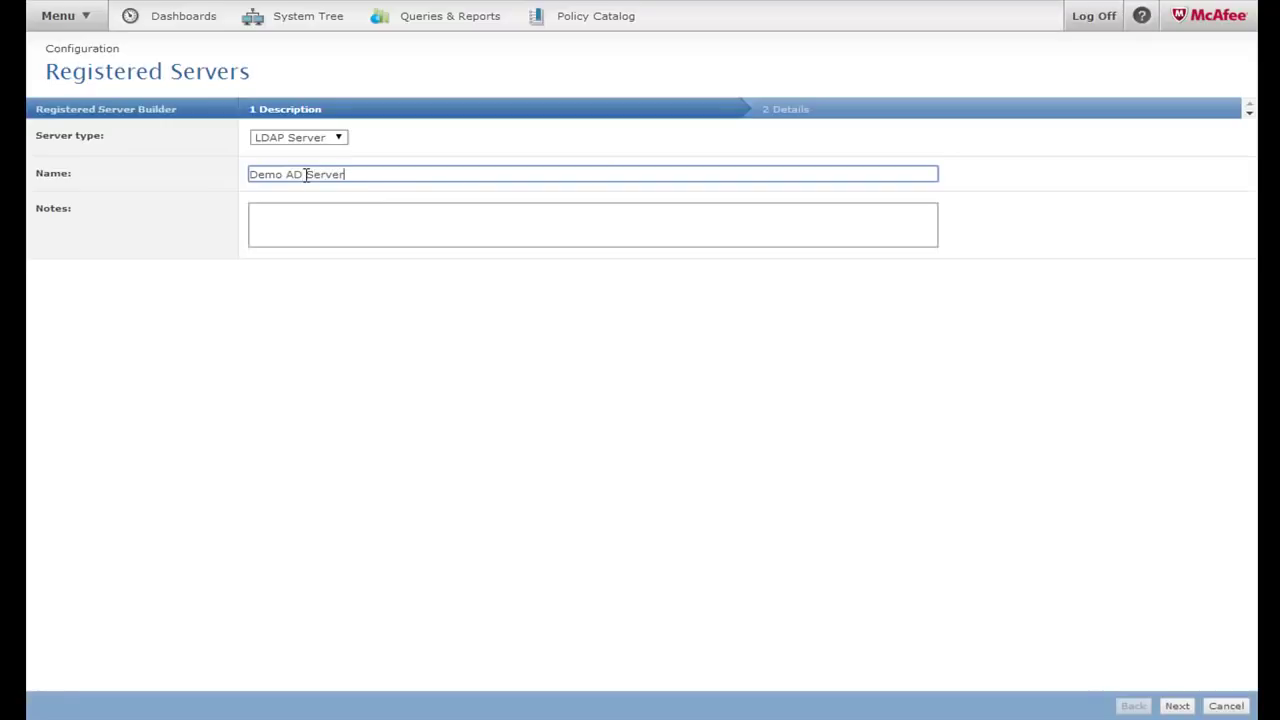
click(1177, 706)
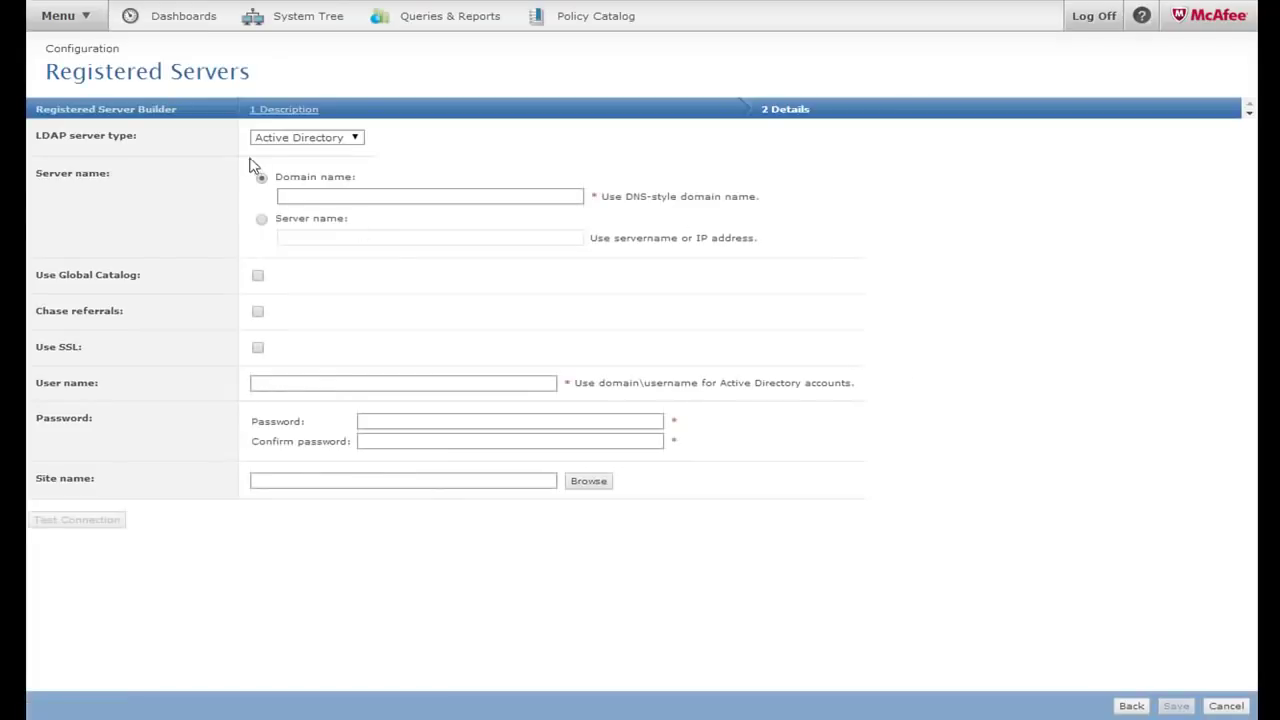
Point it at server 172.23.130.104 with domain administrator credentials and pass the connection test
click(335, 196)
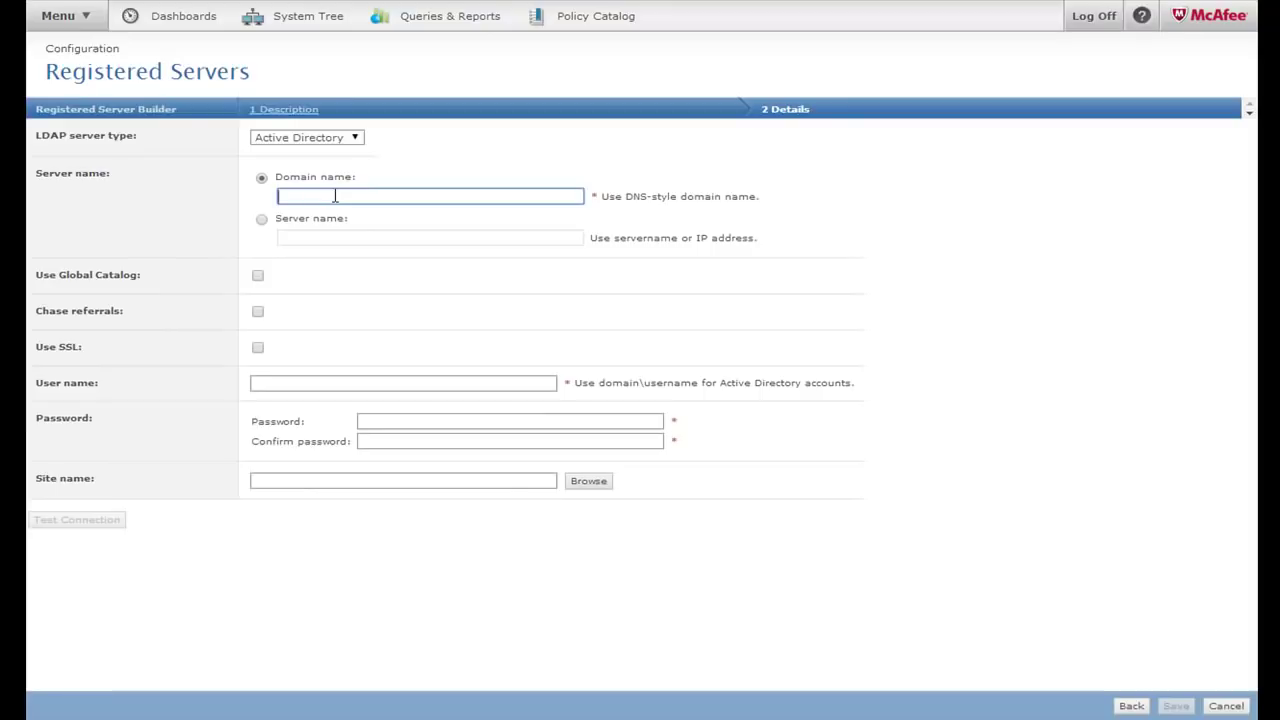
click(287, 240)
text(172.23.130.104)
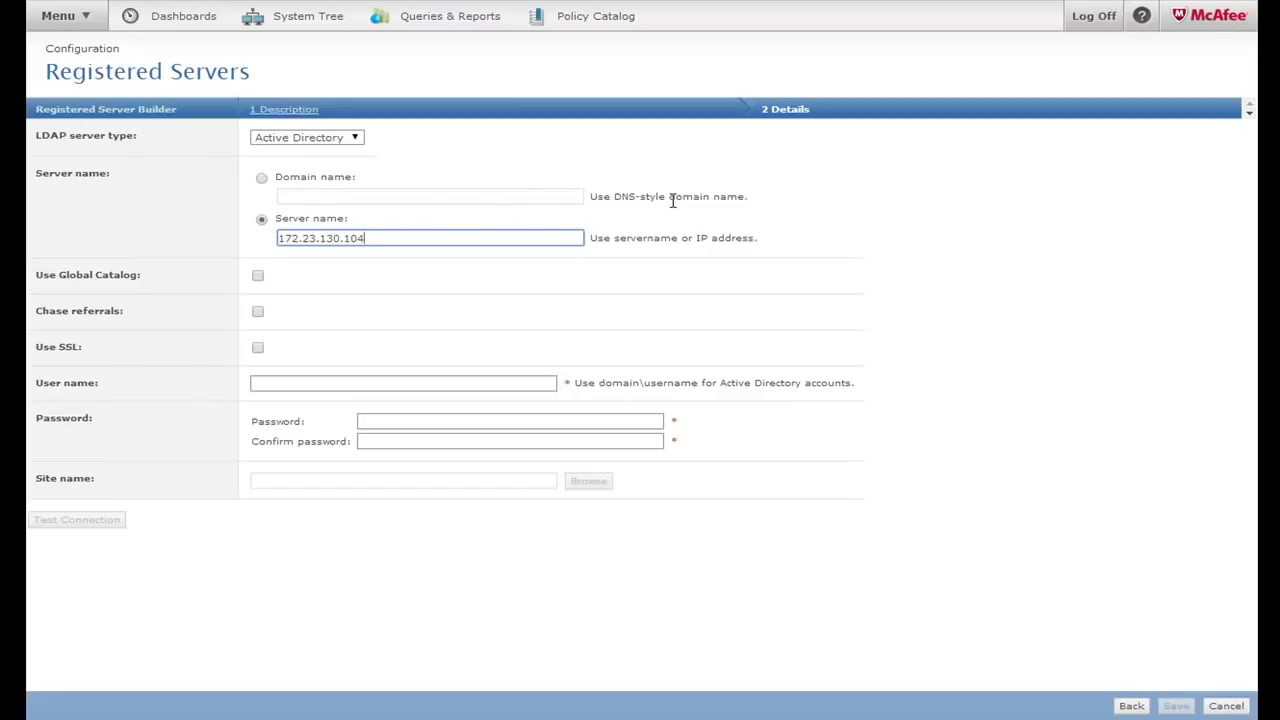
click(259, 382)
text(mfedemo\administrator)
key(Tab)
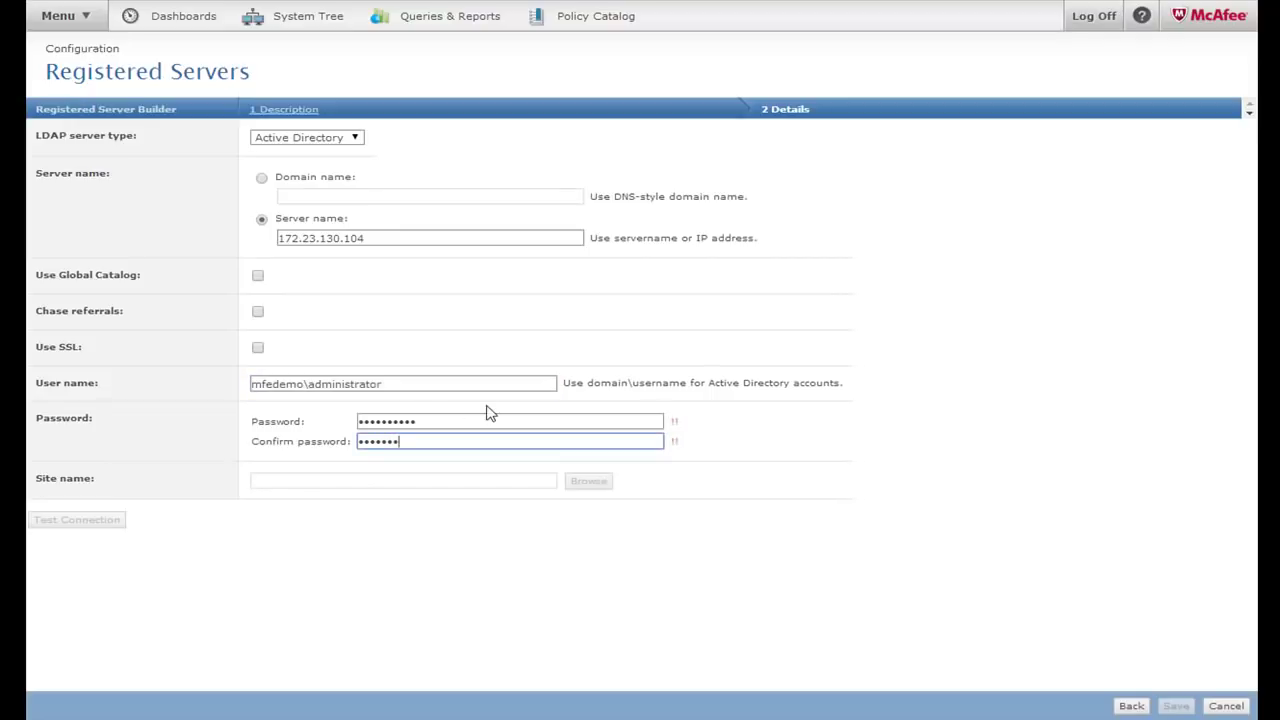
text(•)
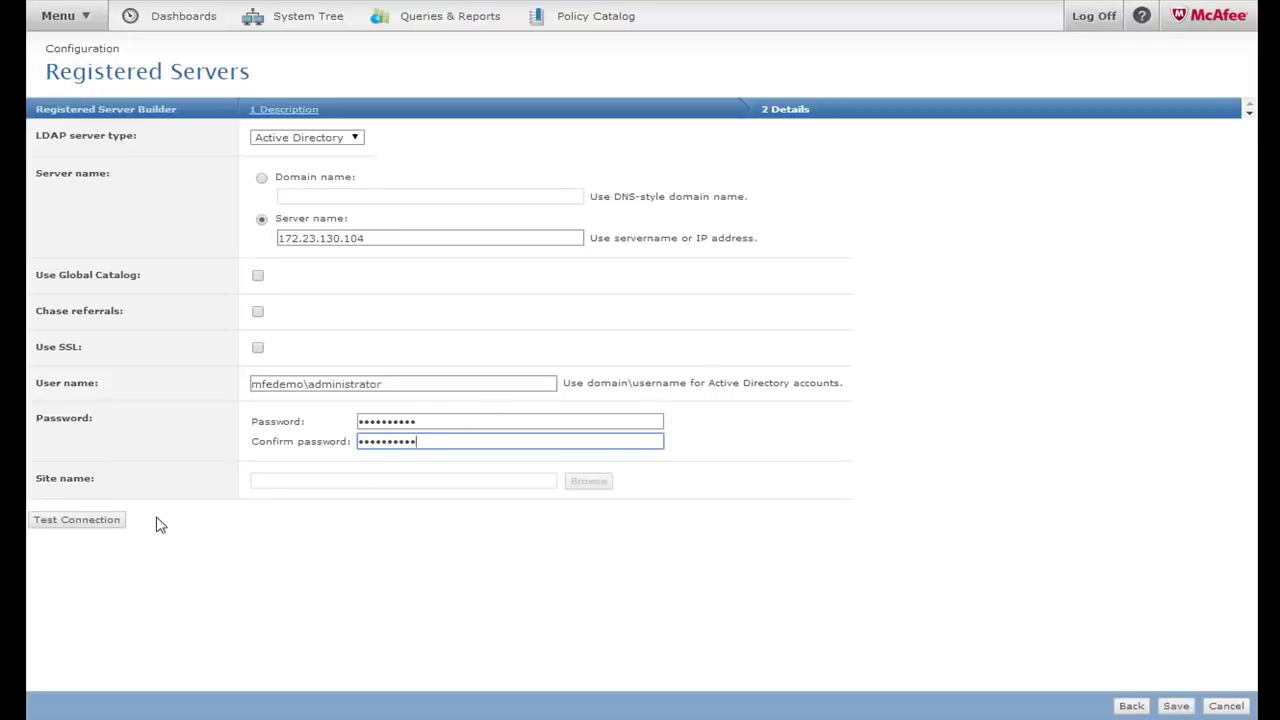
click(112, 529)
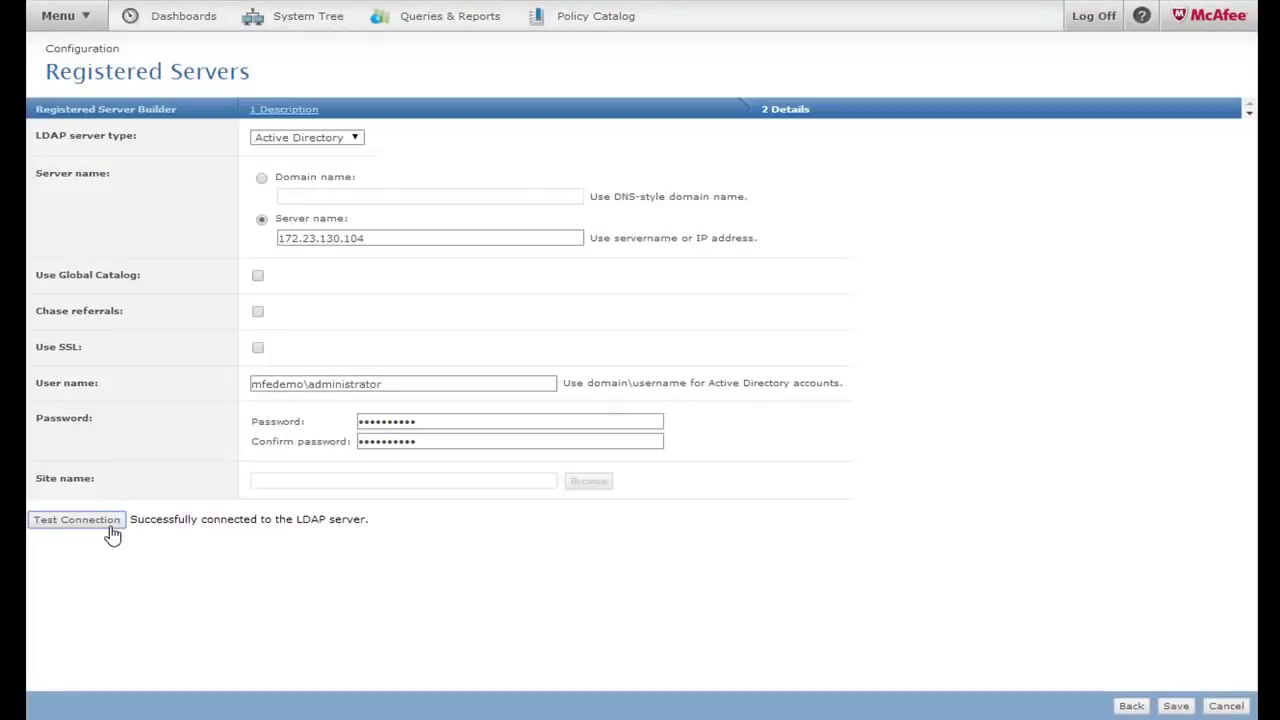
drag(143, 521, 364, 521)
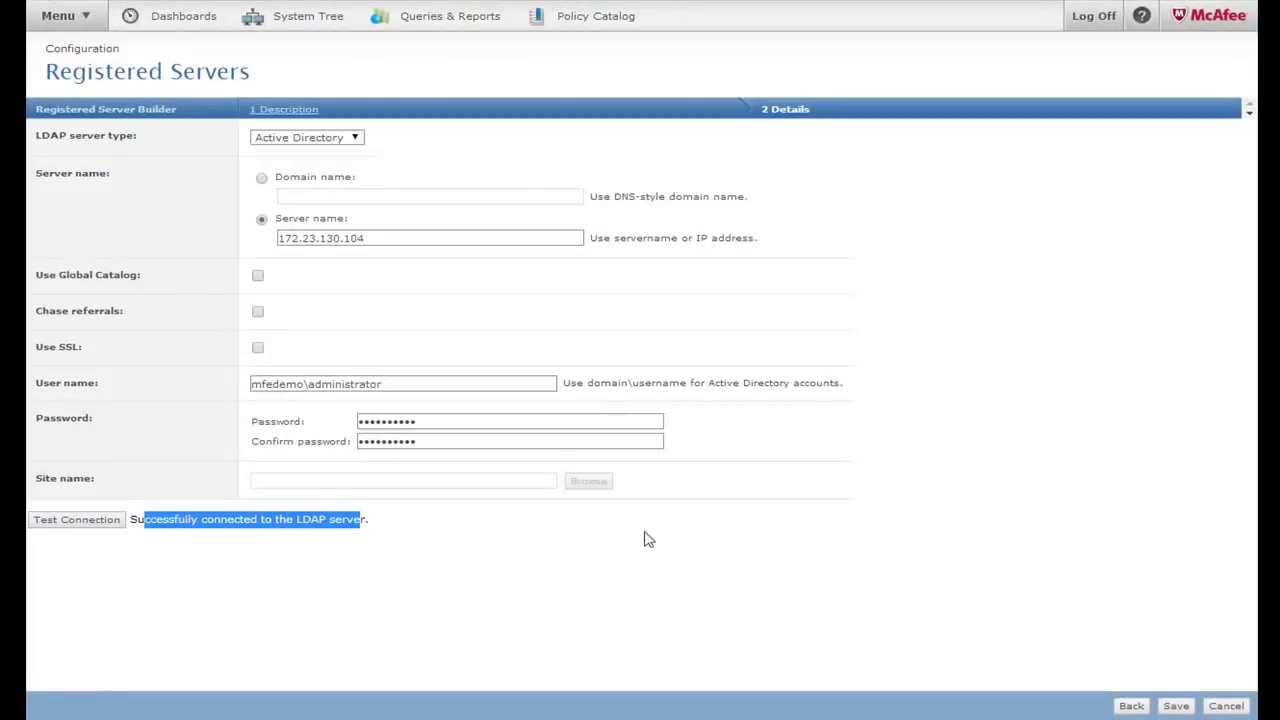
Save Demo AD Server, check its details, and go back to My Organization in the System Tree
click(1175, 706)
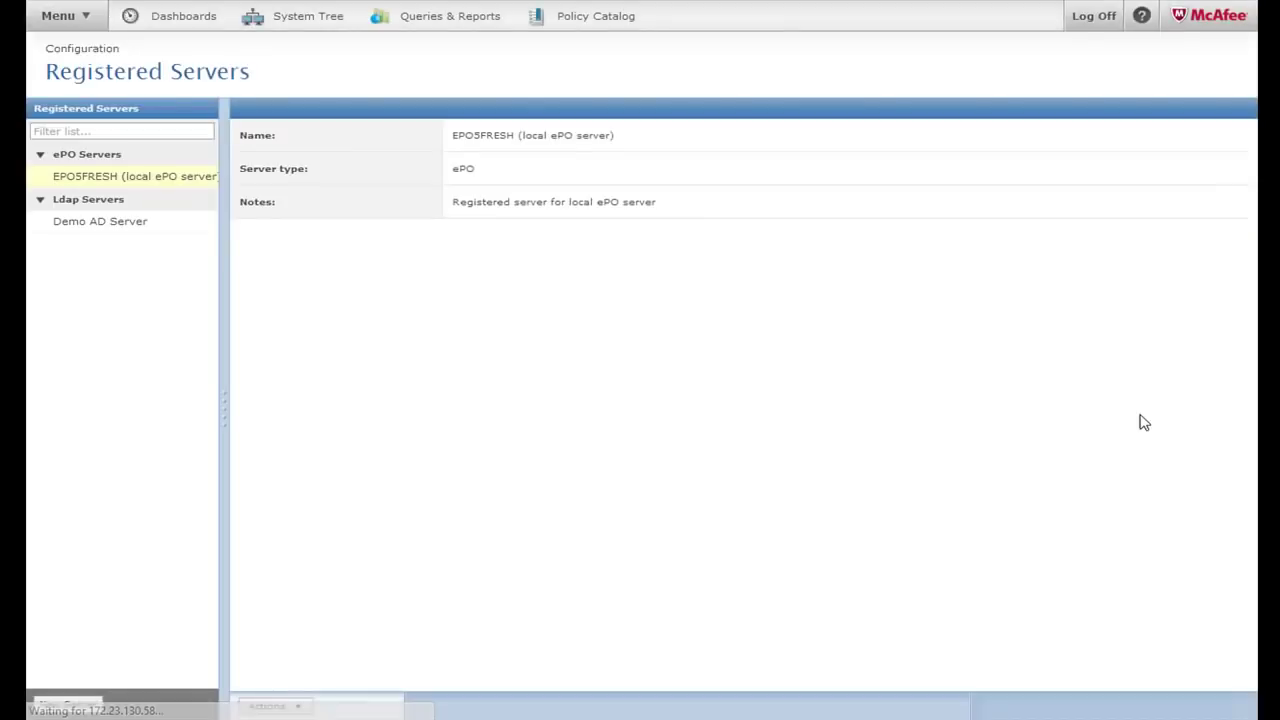
click(110, 224)
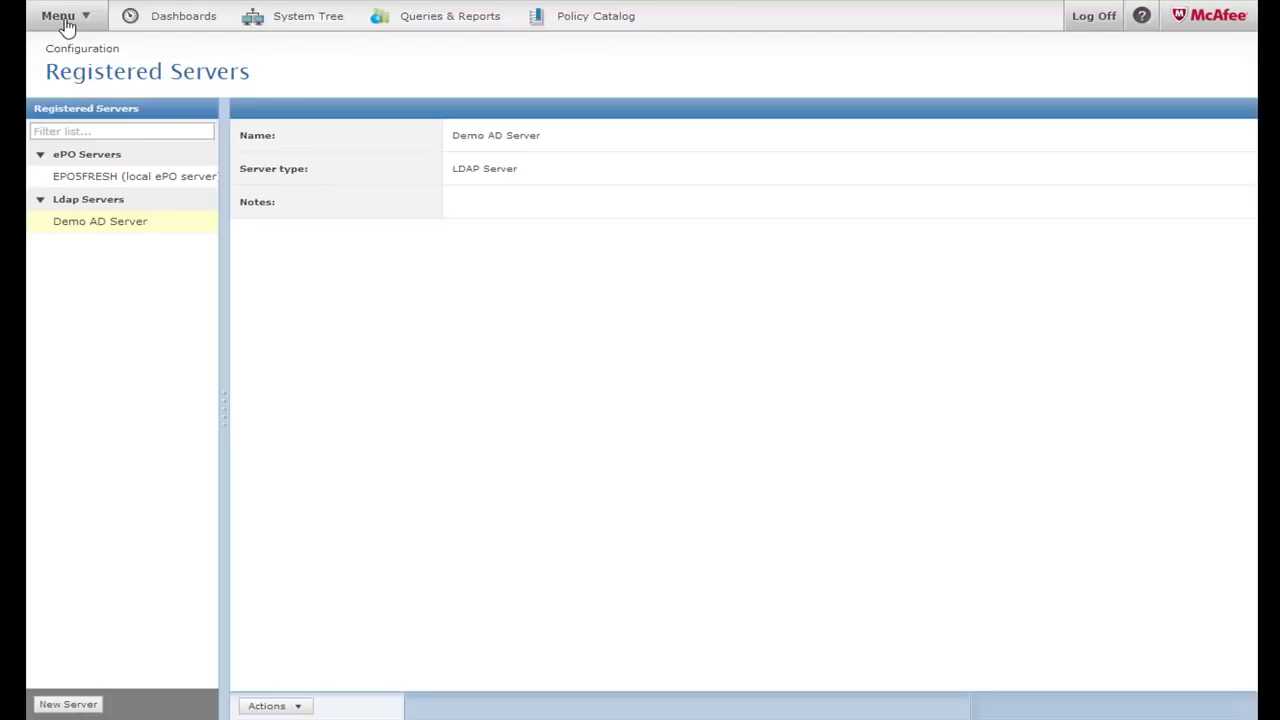
click(283, 27)
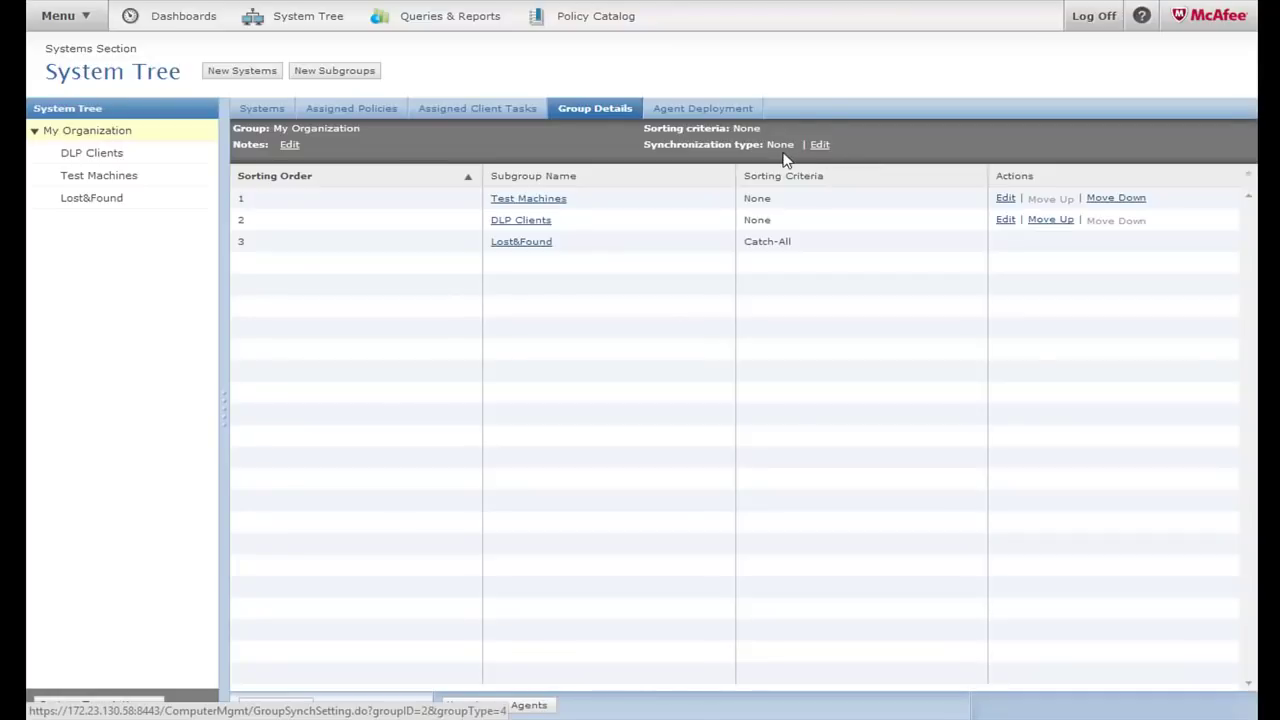
Switch My Organization's synchronization type to Active Directory via registered LDAP server Demo AD Server
click(818, 145)
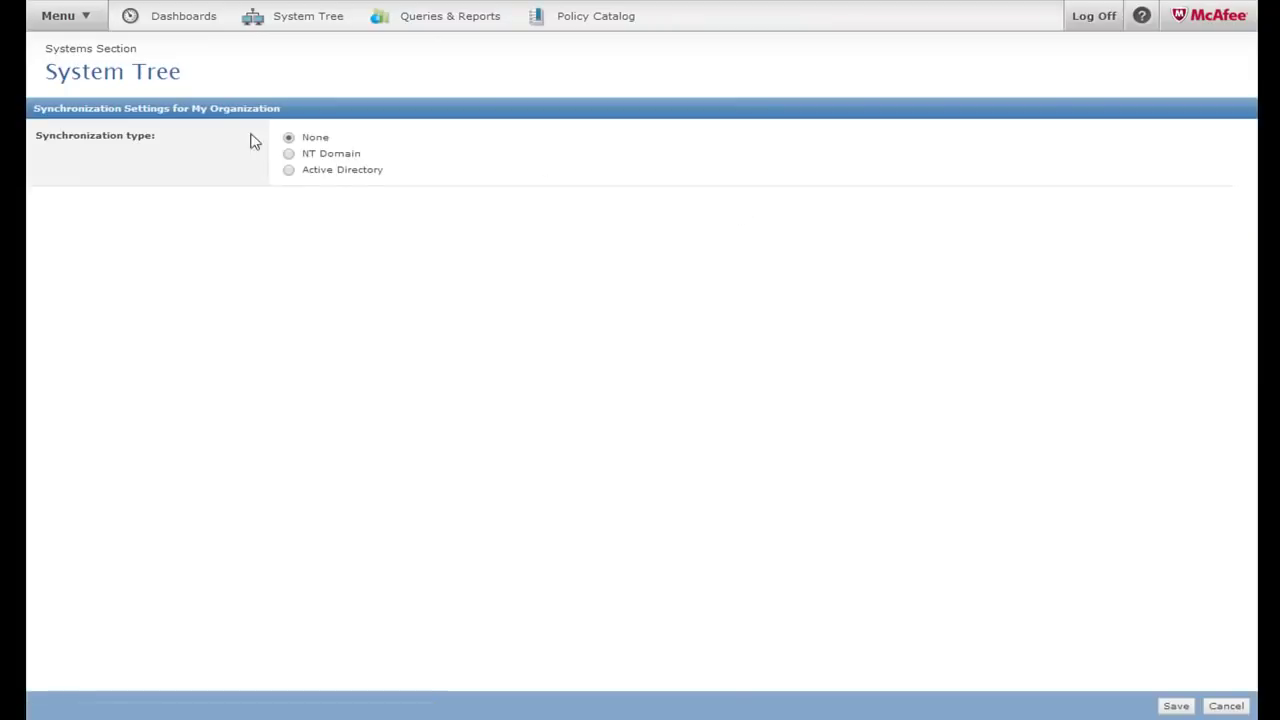
click(290, 171)
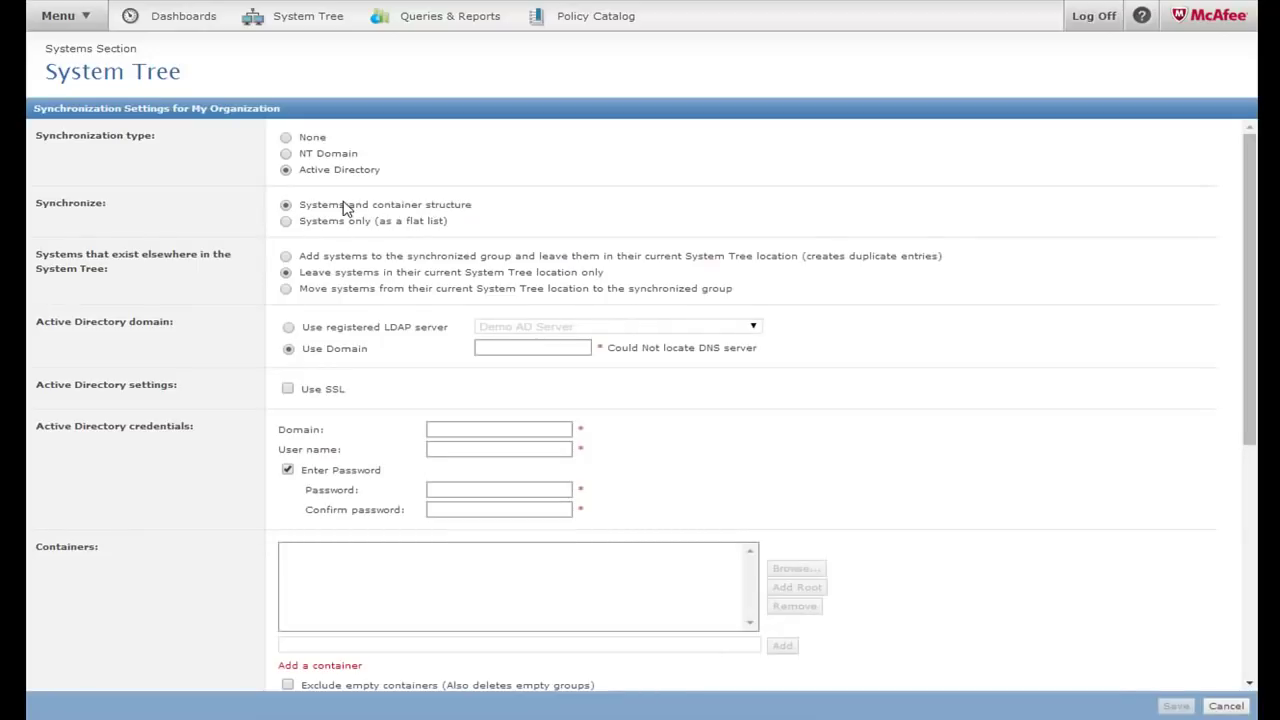
click(288, 330)
click(505, 328)
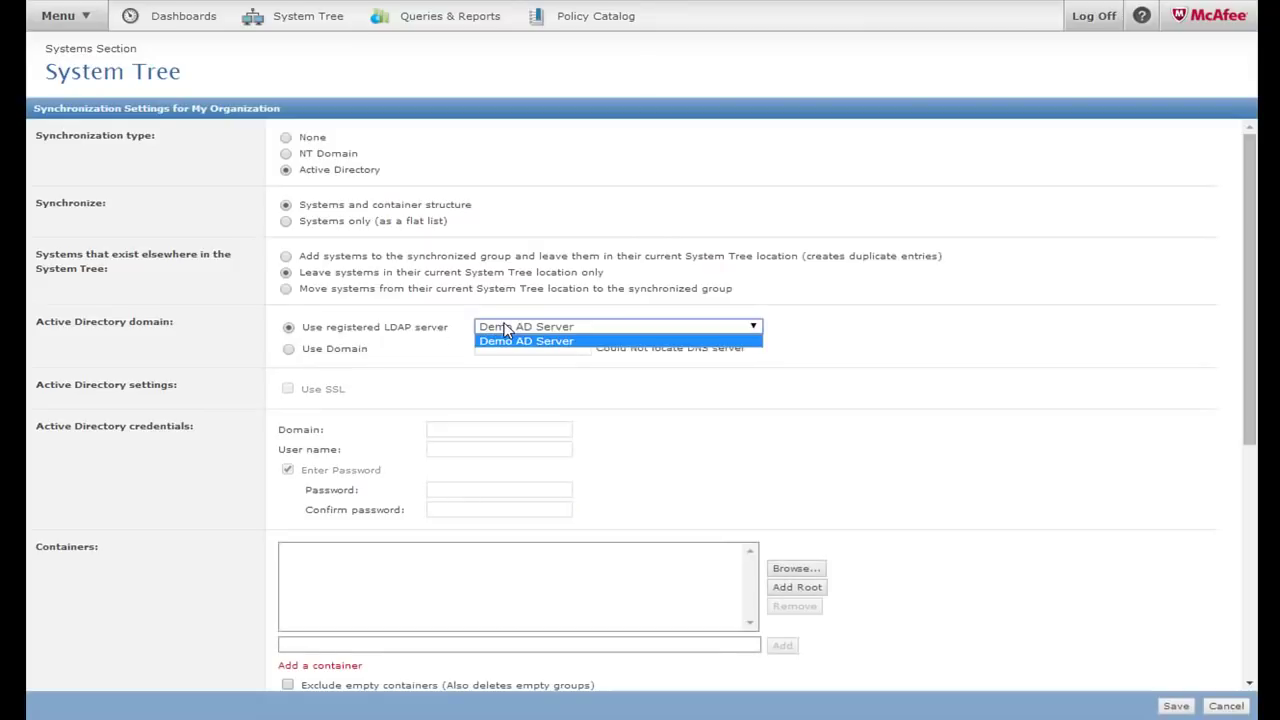
click(505, 342)
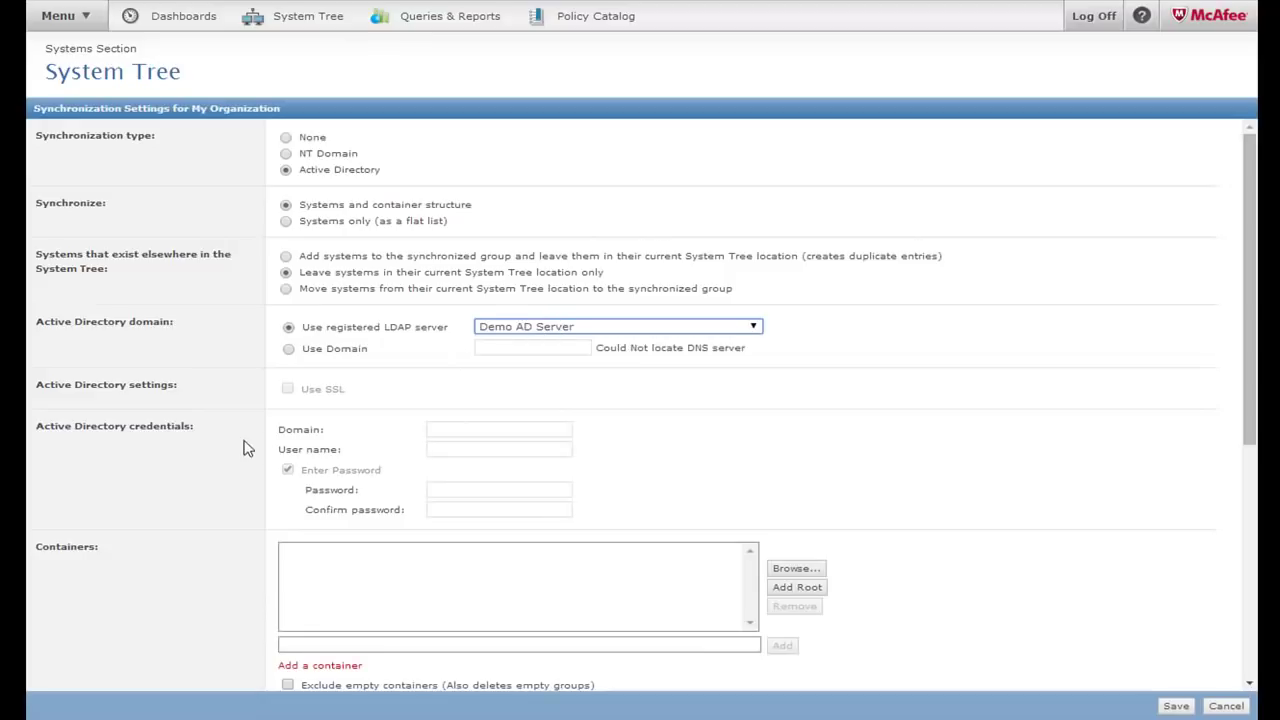
scroll(305, 398, down, 3)
scroll(355, 362, up, 1)
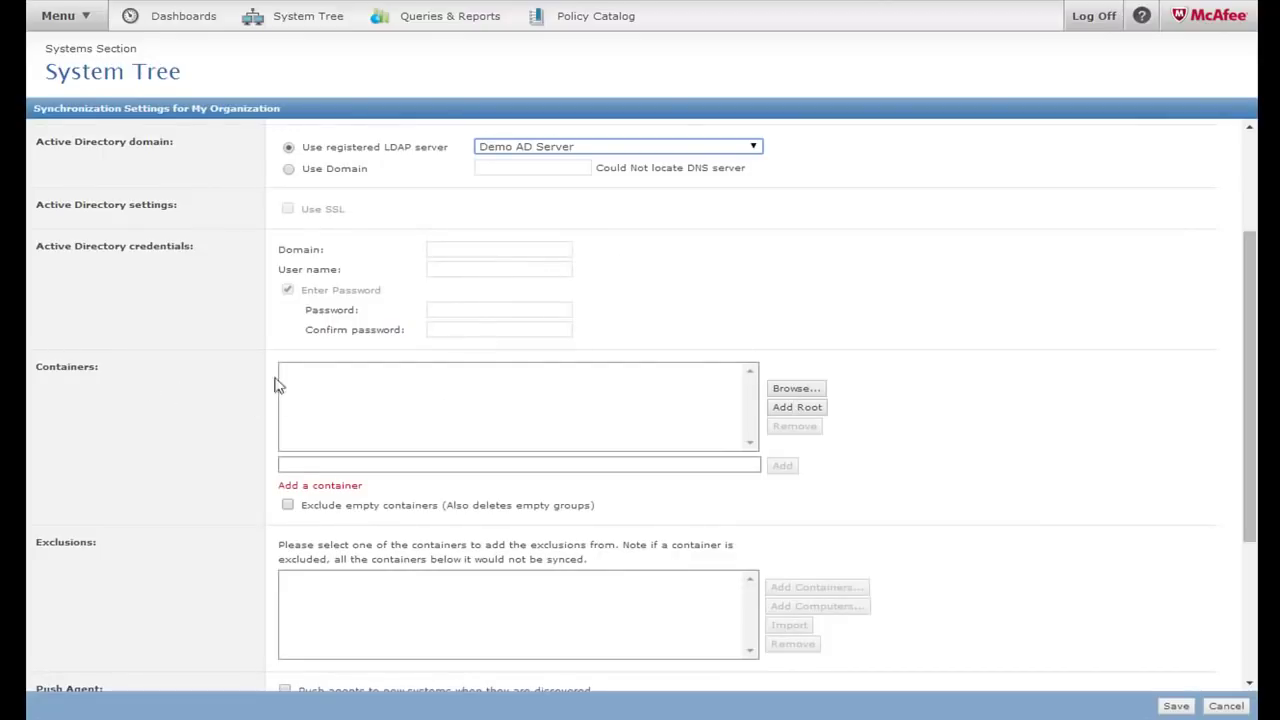
Add CN=Computers,DC=MFEDEMO,DC=COM with the 'Container and children' preset as the sync container
click(802, 398)
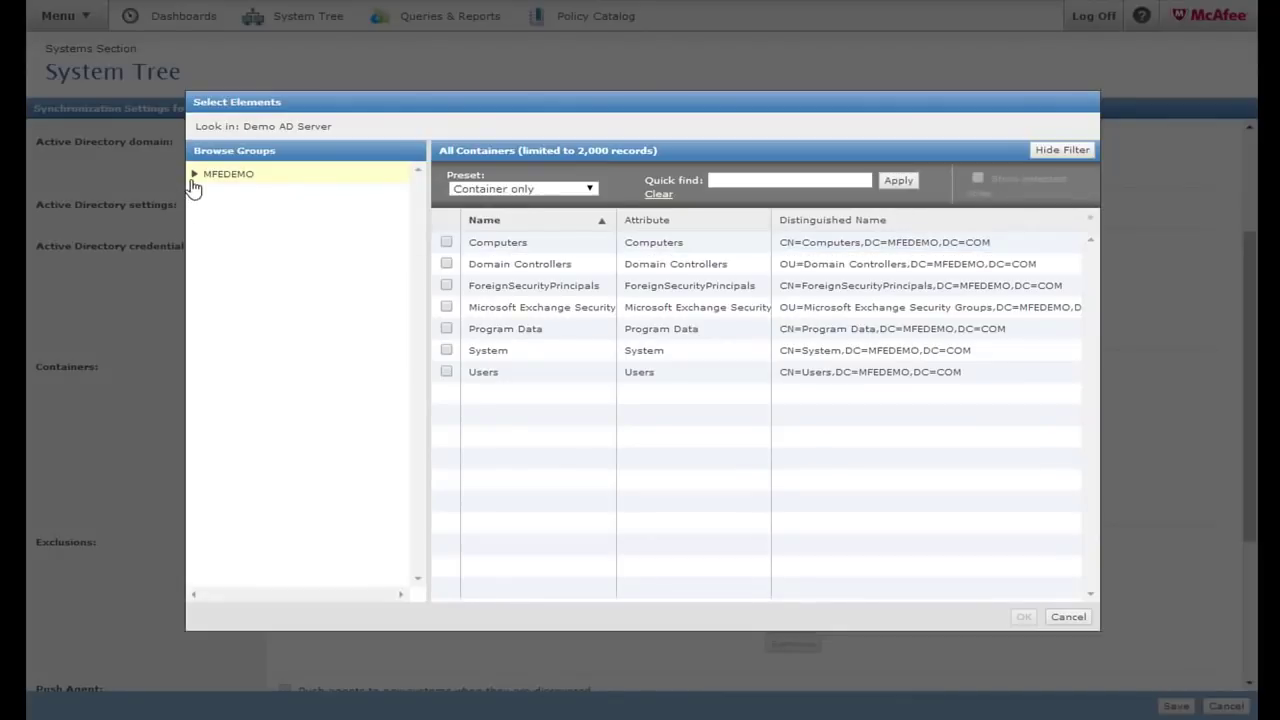
click(193, 180)
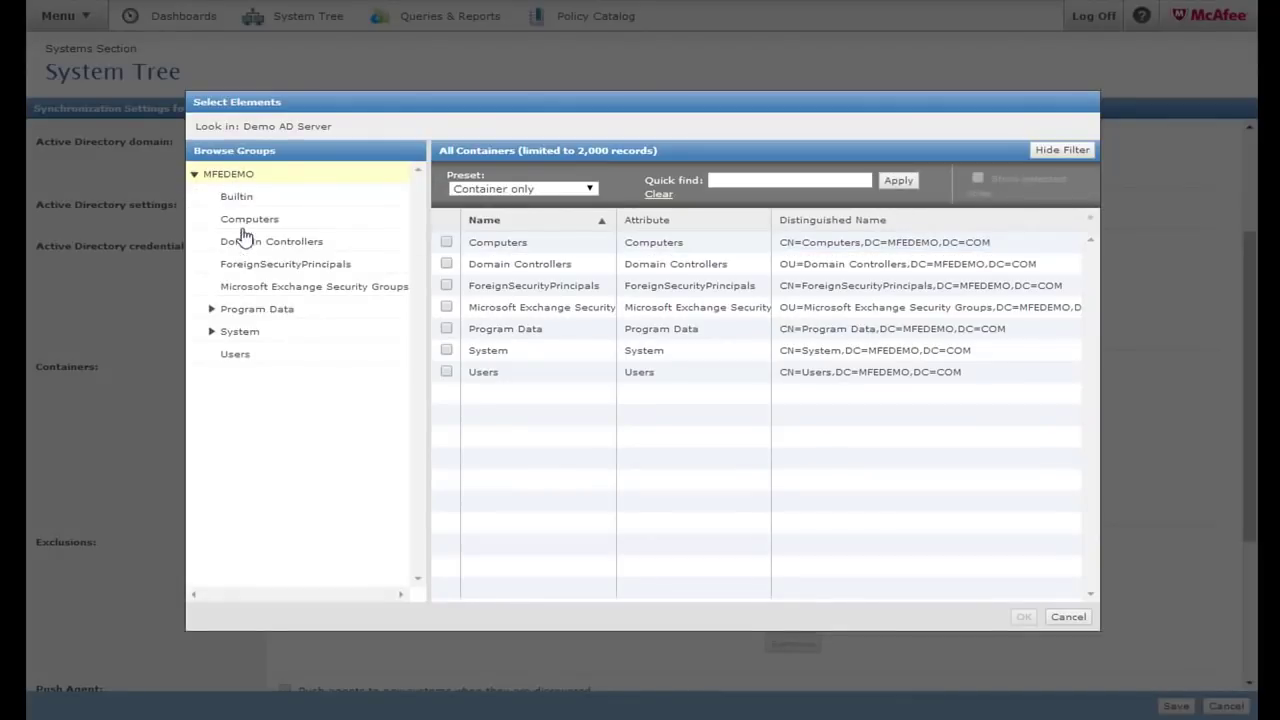
click(210, 332)
scroll(315, 395, down, 1)
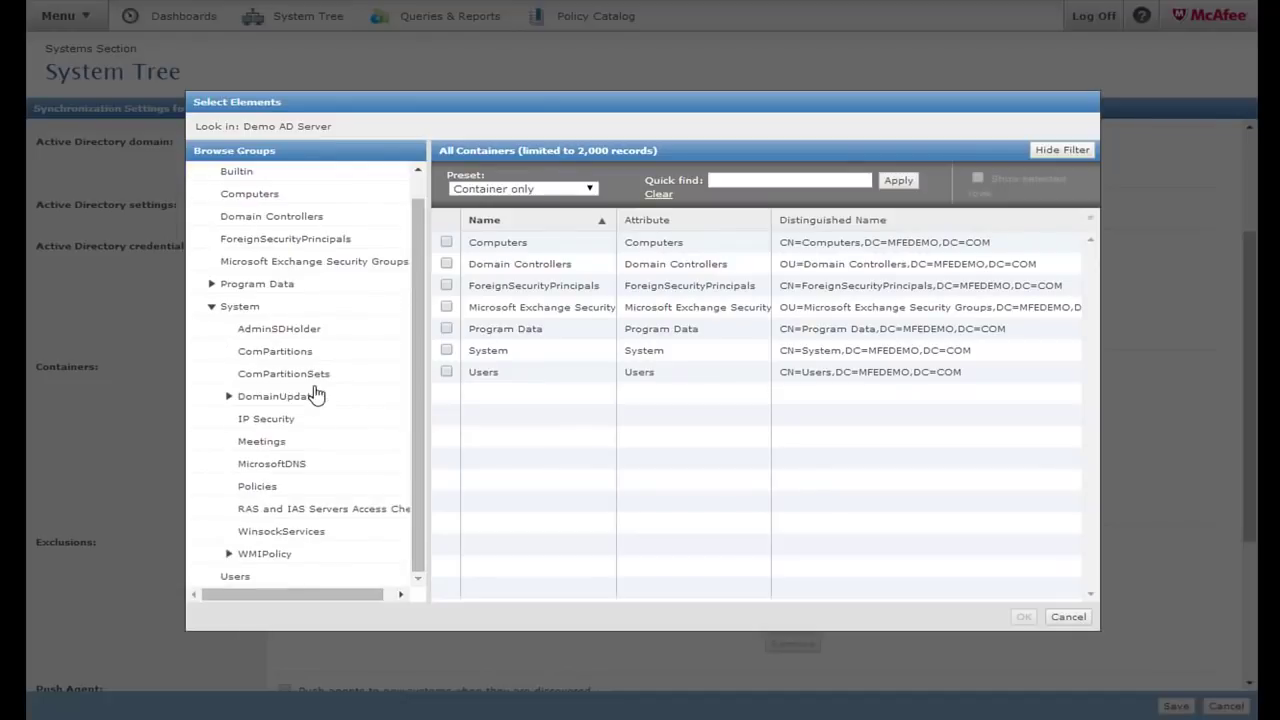
scroll(315, 395, up, 1)
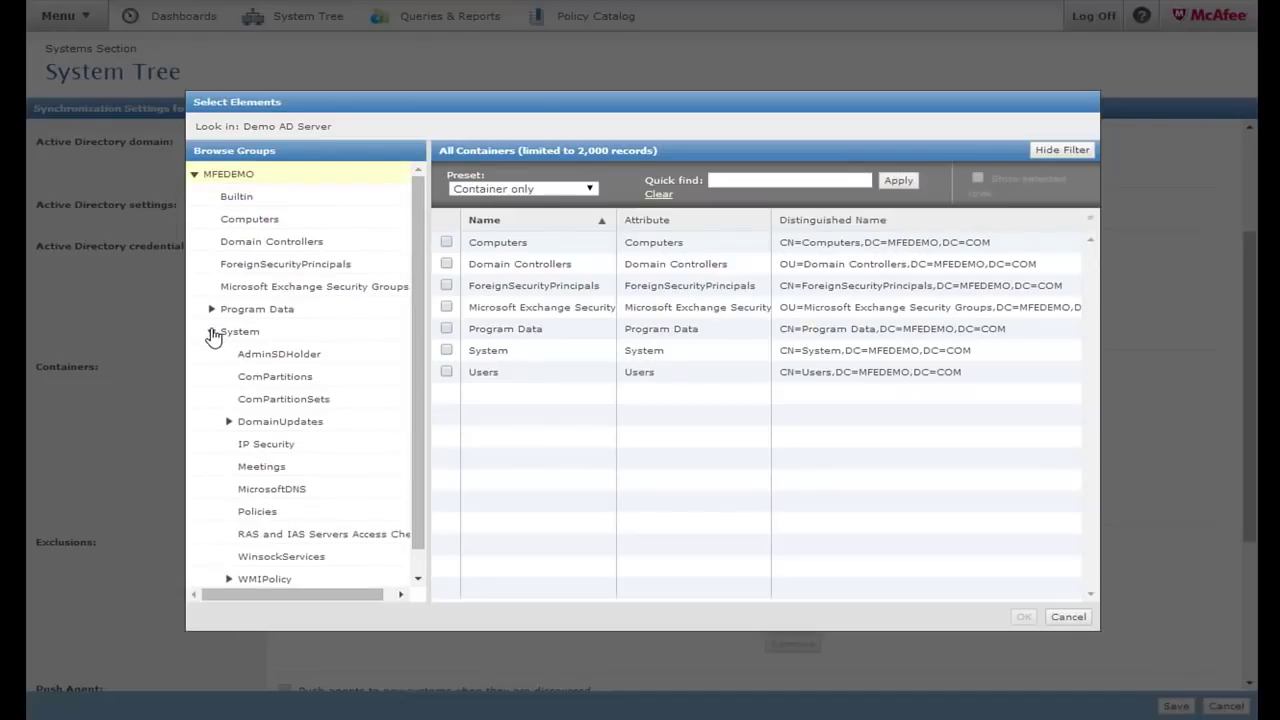
click(211, 331)
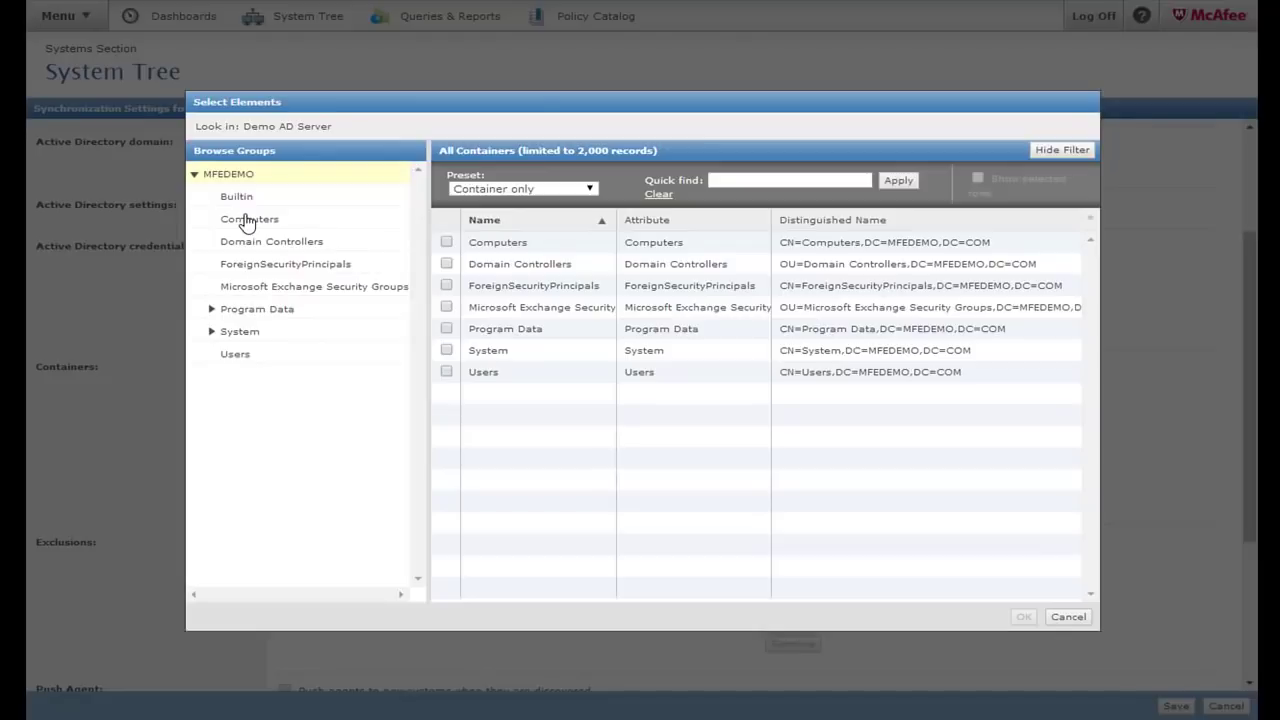
click(246, 220)
click(521, 189)
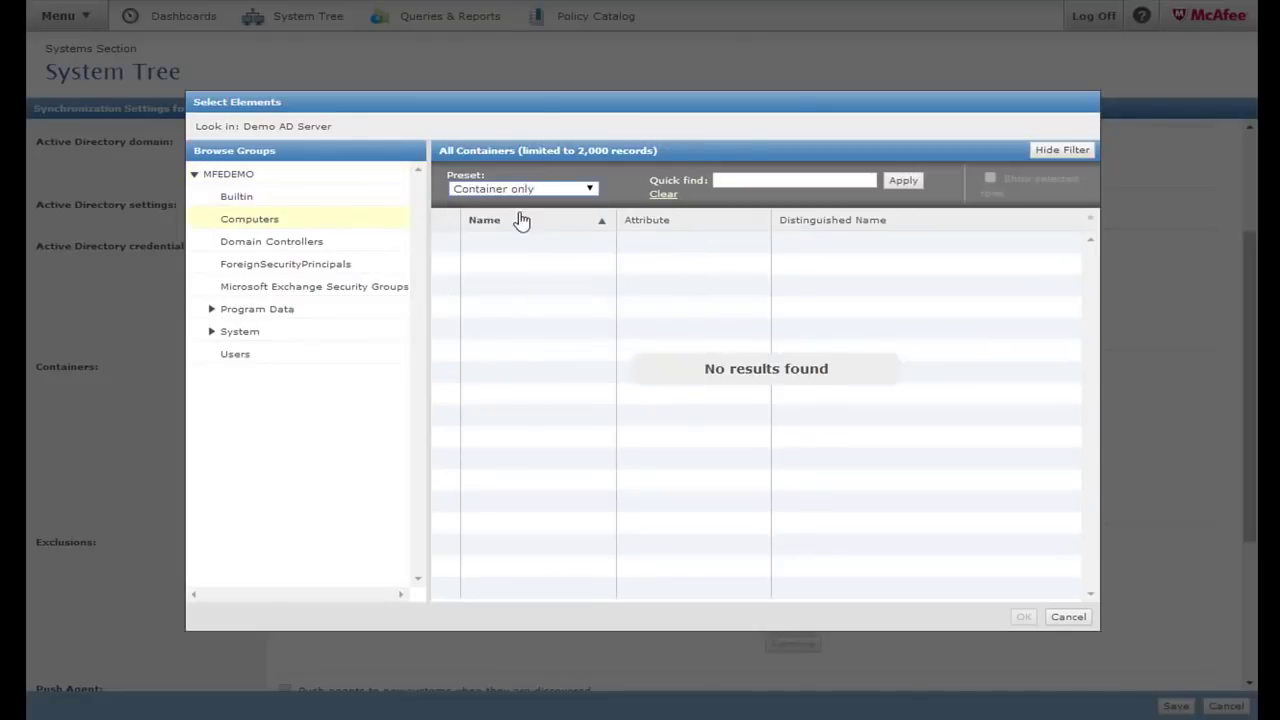
click(519, 215)
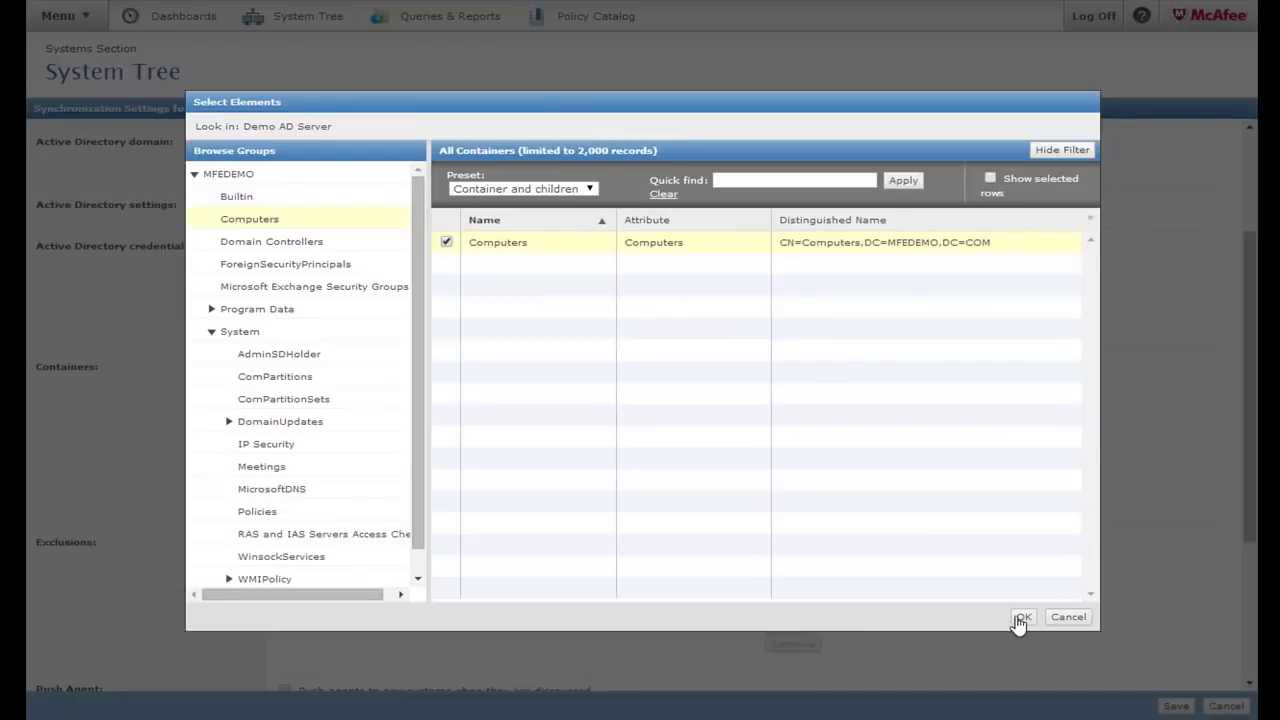
click(1020, 618)
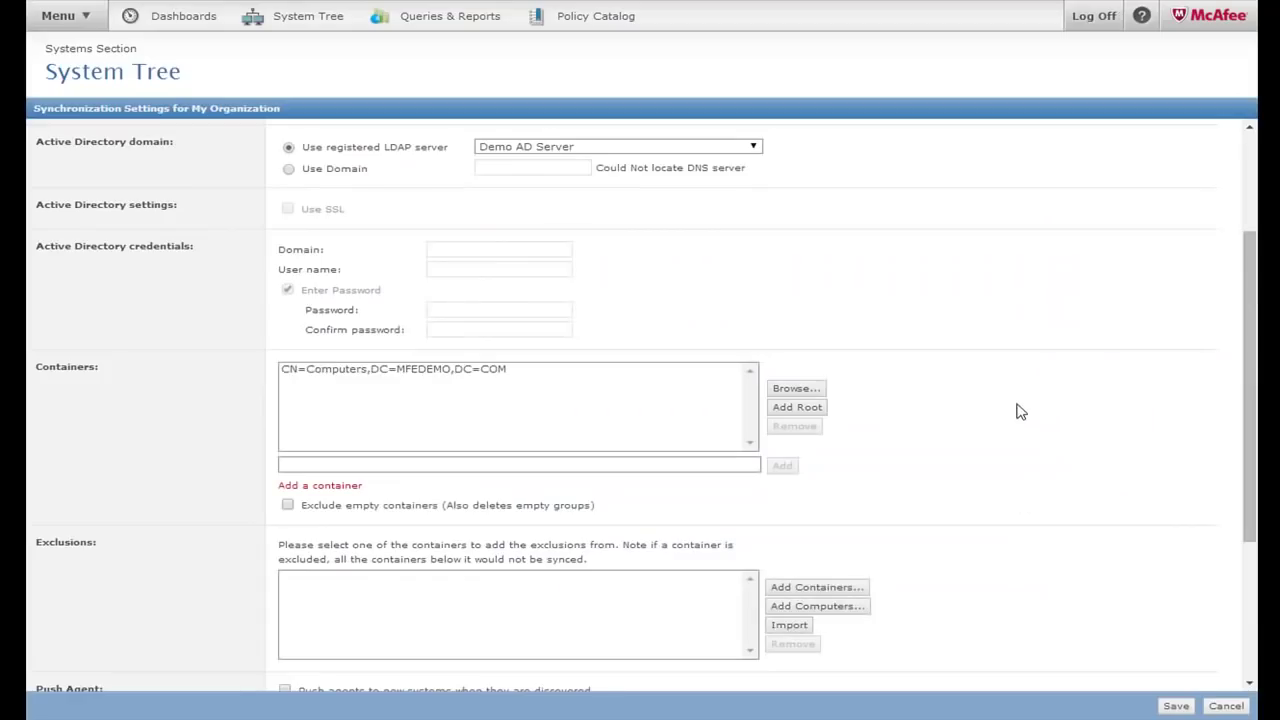
Enable 'Exclude empty containers' and 'Push agents to new systems when they are discovered'
click(288, 506)
scroll(282, 537, down, 5)
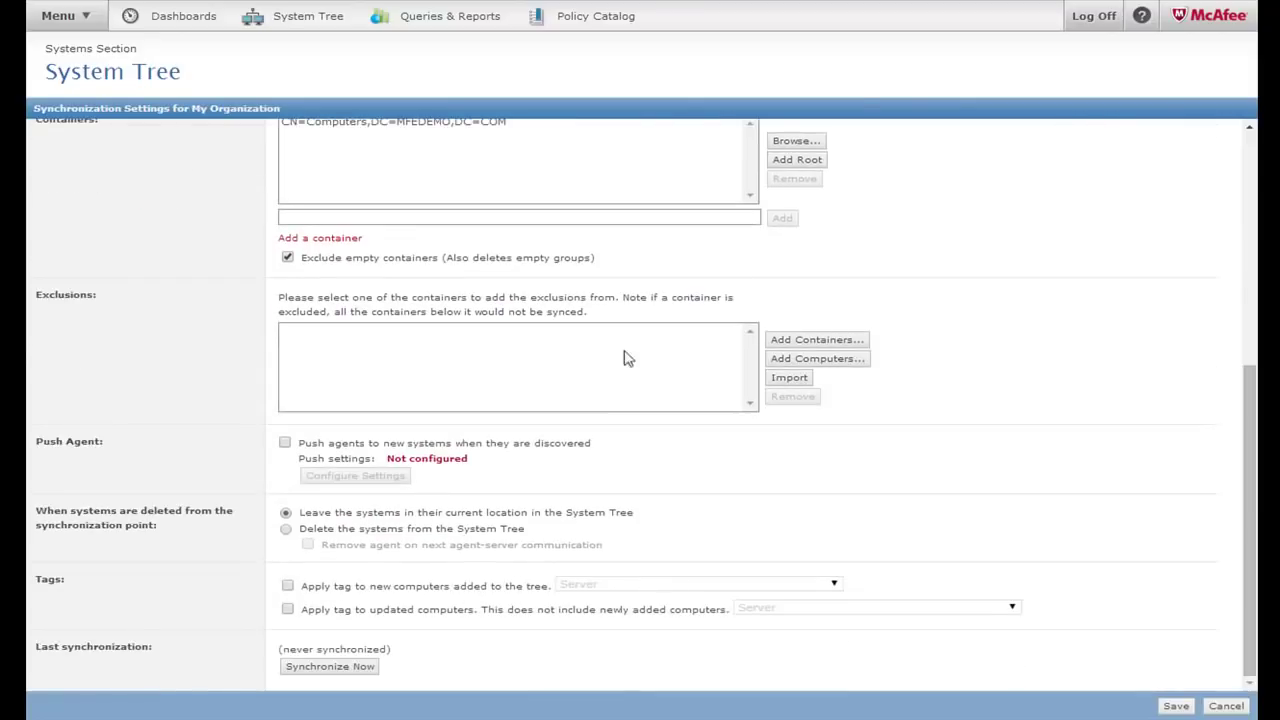
click(812, 344)
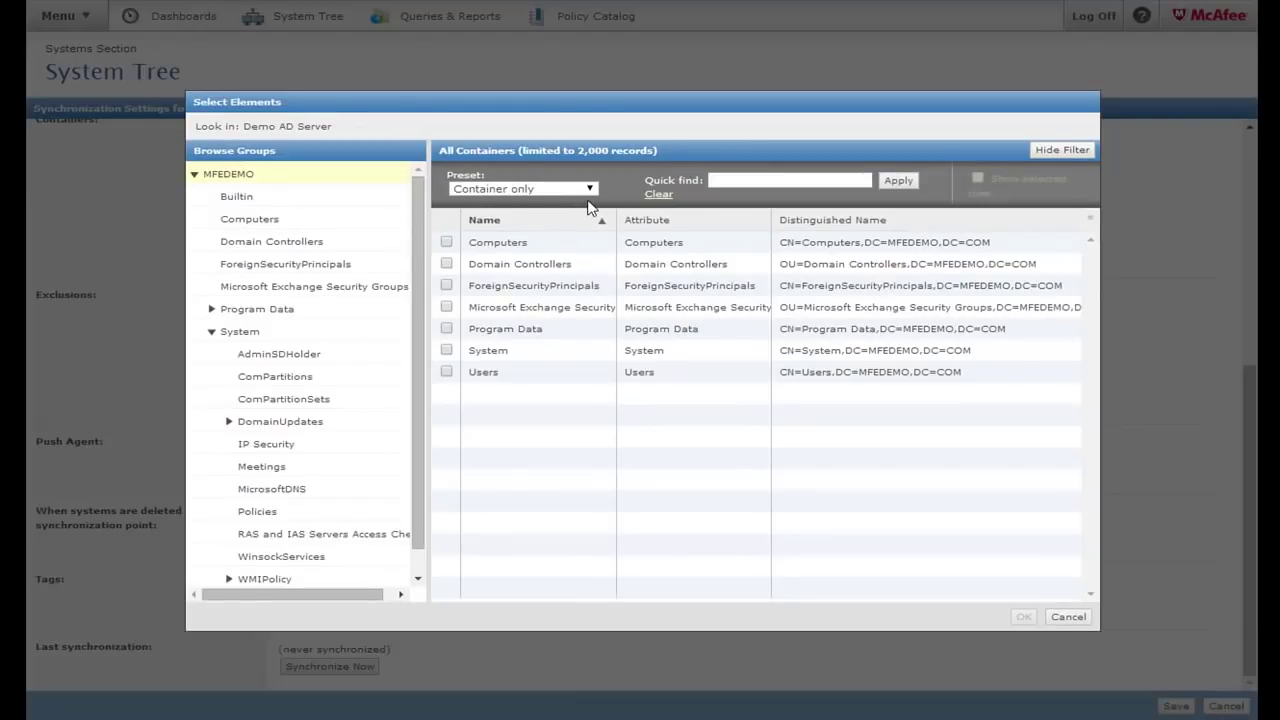
click(1068, 617)
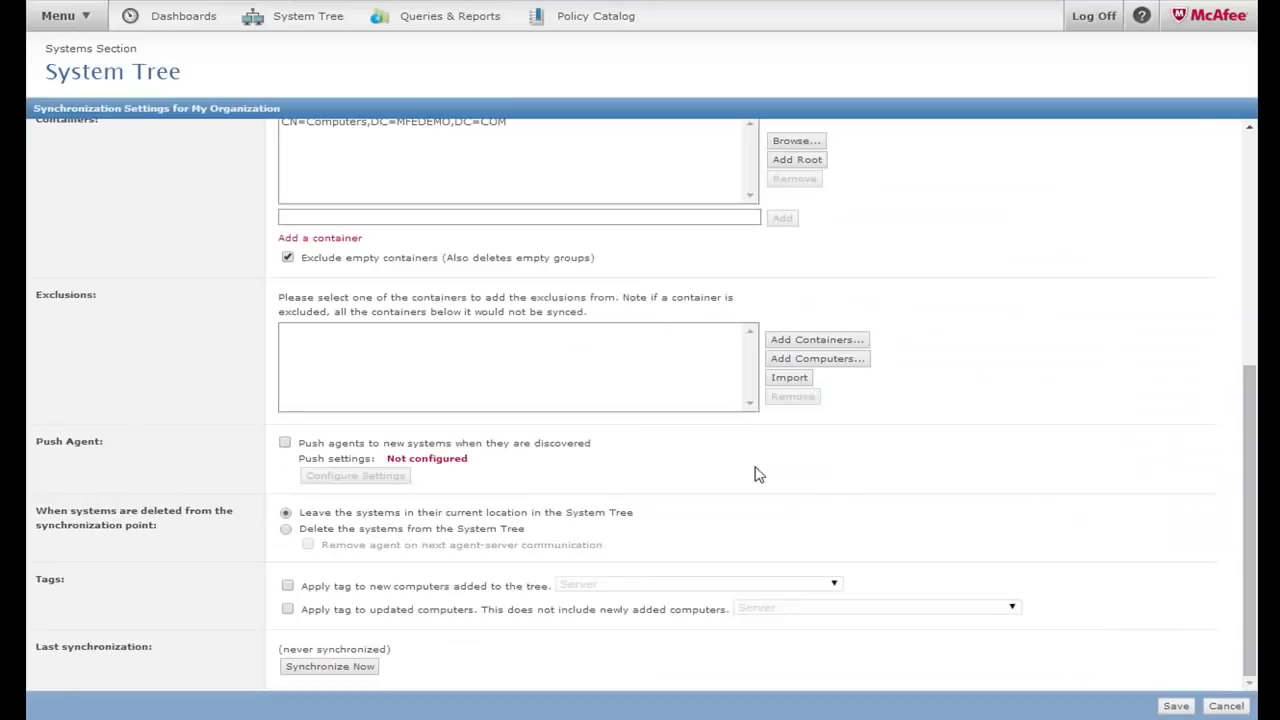
click(285, 445)
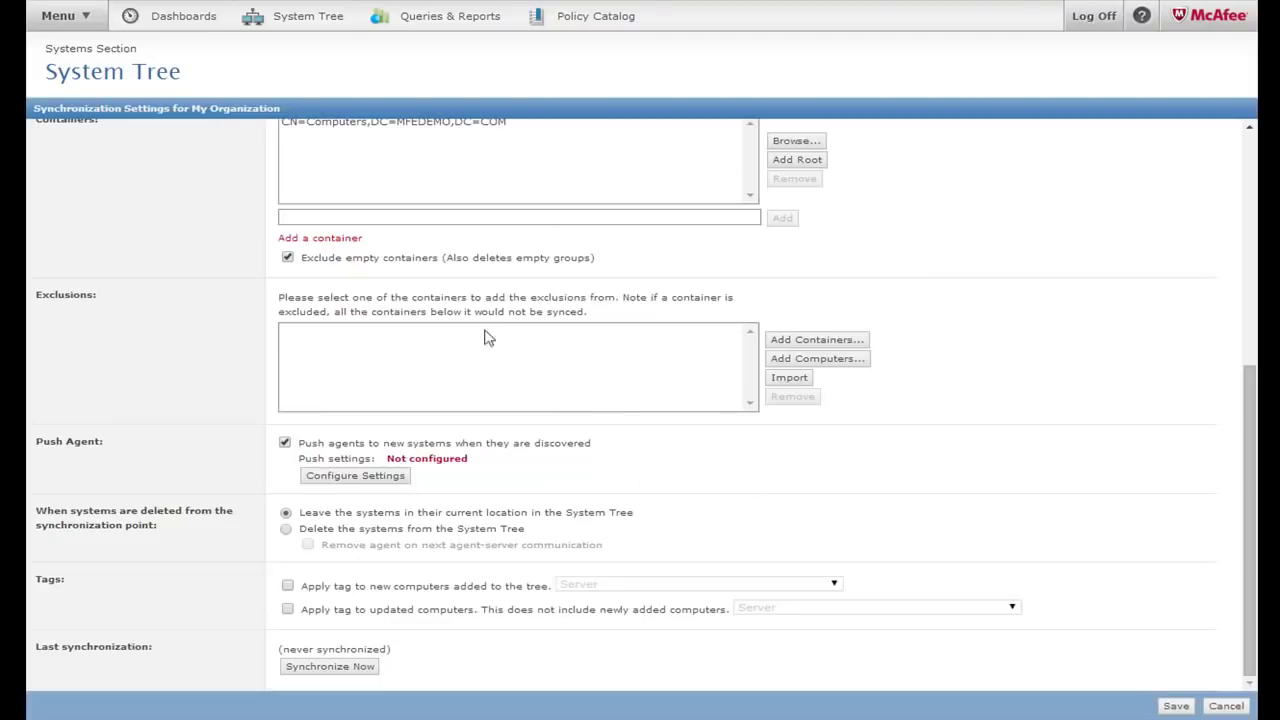
Leave Agent Push Settings unchanged and uncheck pushing agents to newly discovered systems
click(351, 477)
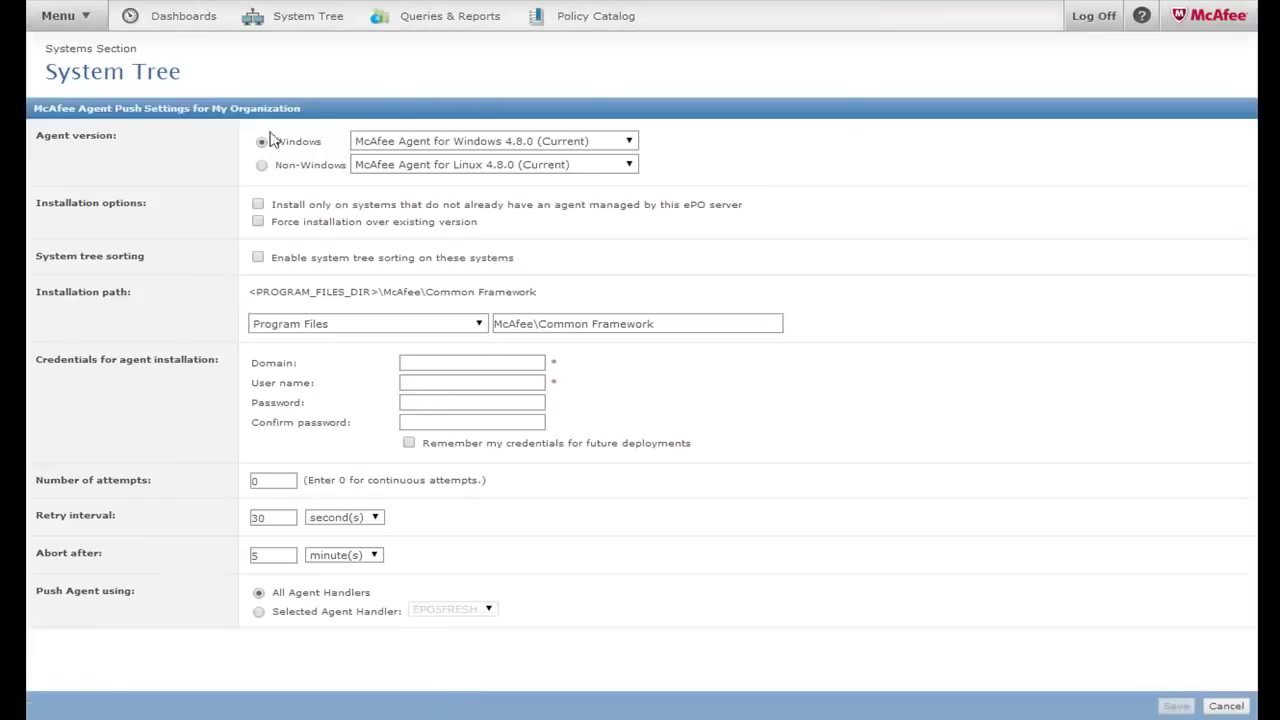
click(1226, 706)
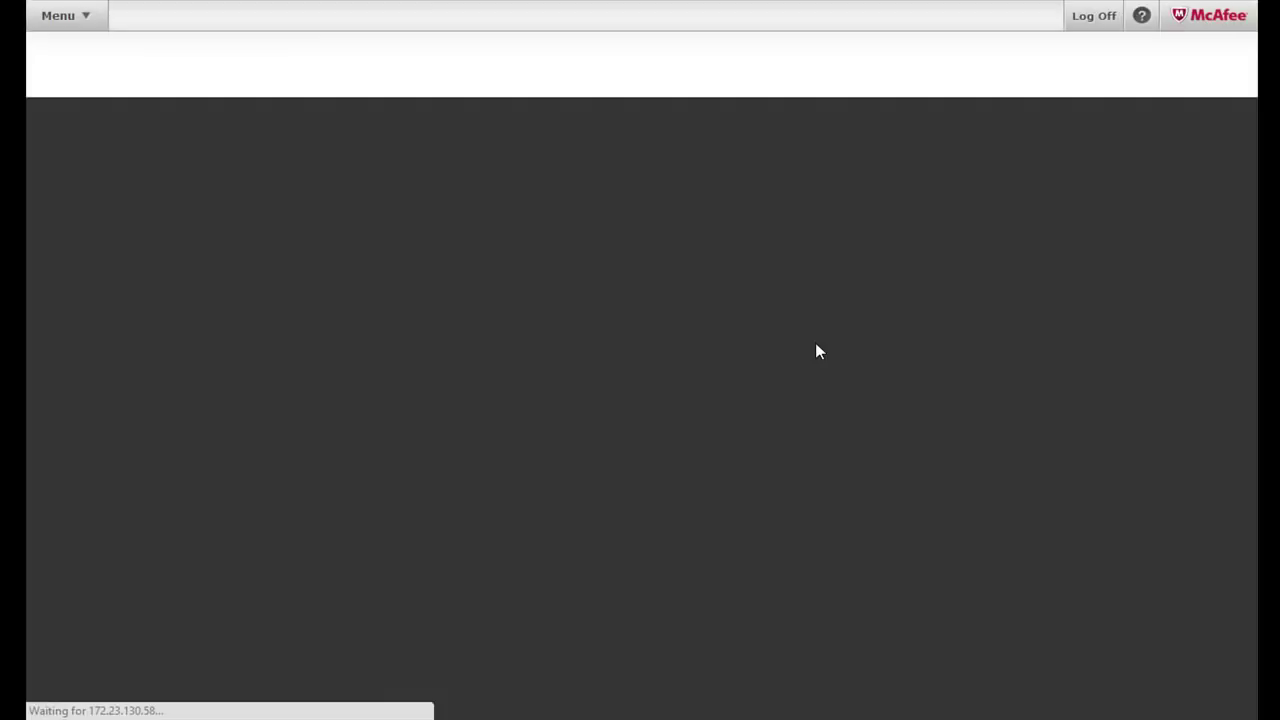
scroll(660, 459, down, 5)
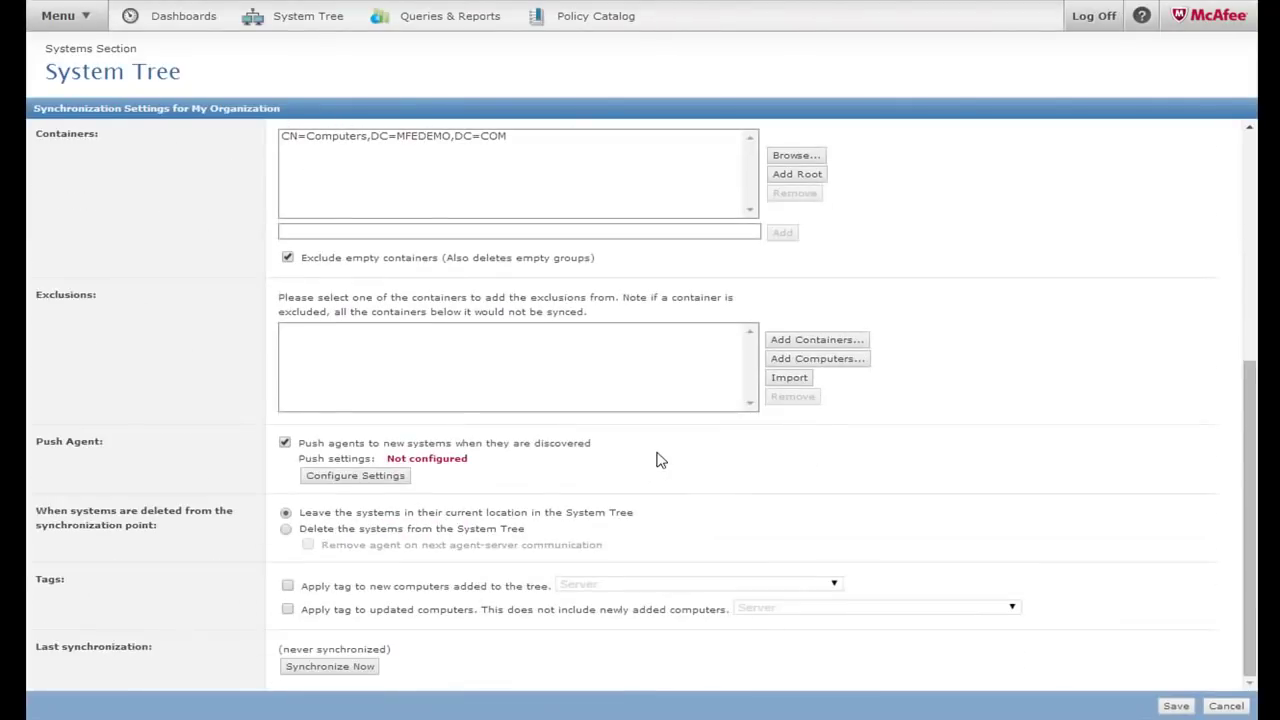
click(285, 445)
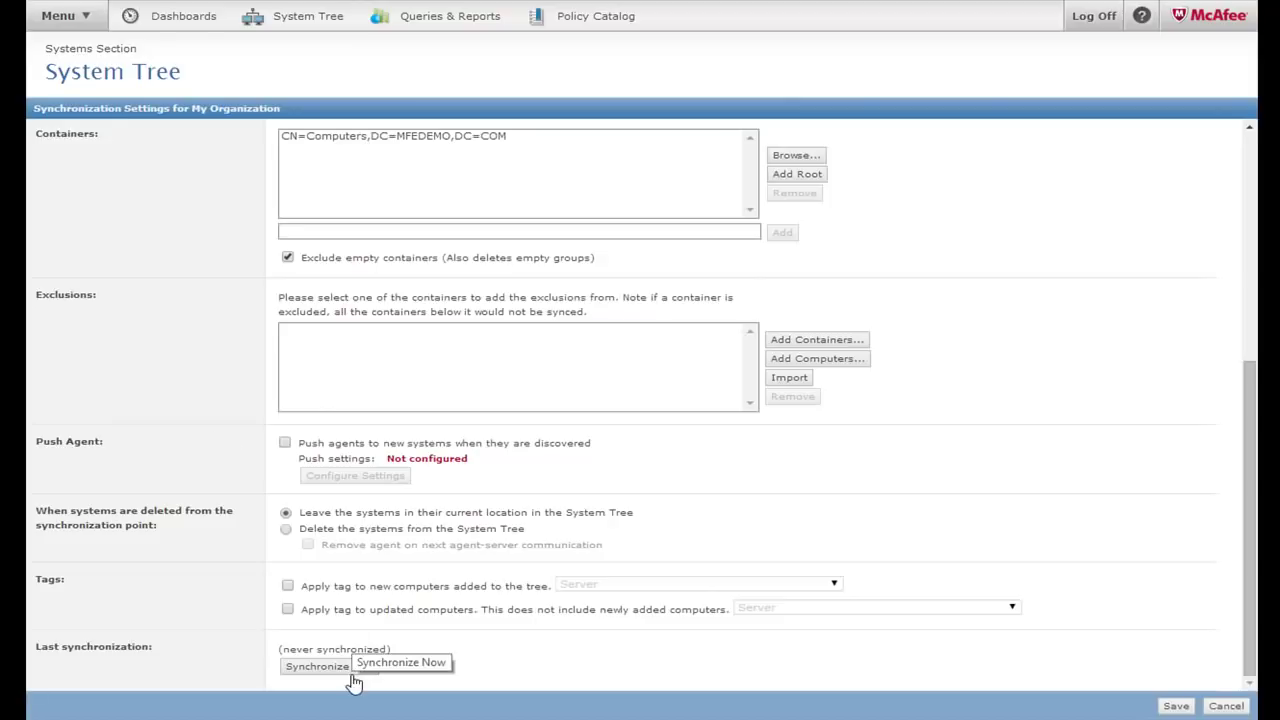
Save the Active Directory sync settings and run Synchronize Now, importing 15 unmanaged systems
click(1176, 706)
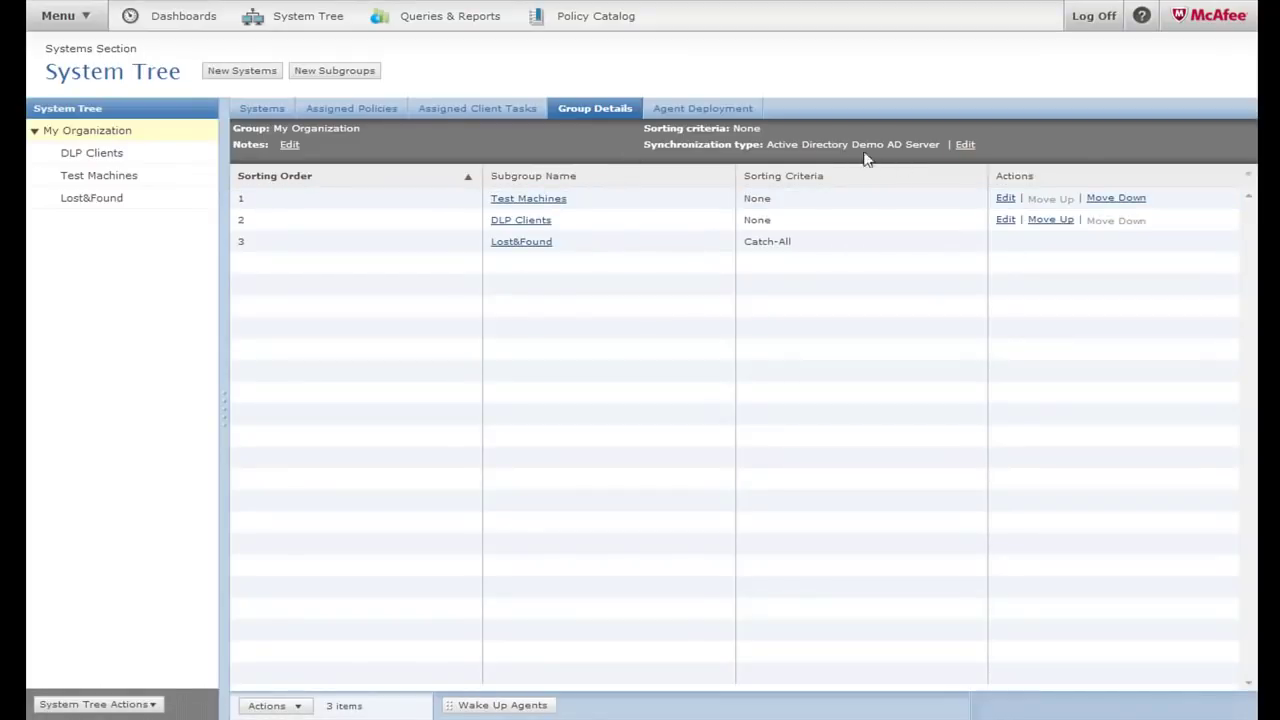
drag(766, 144, 960, 150)
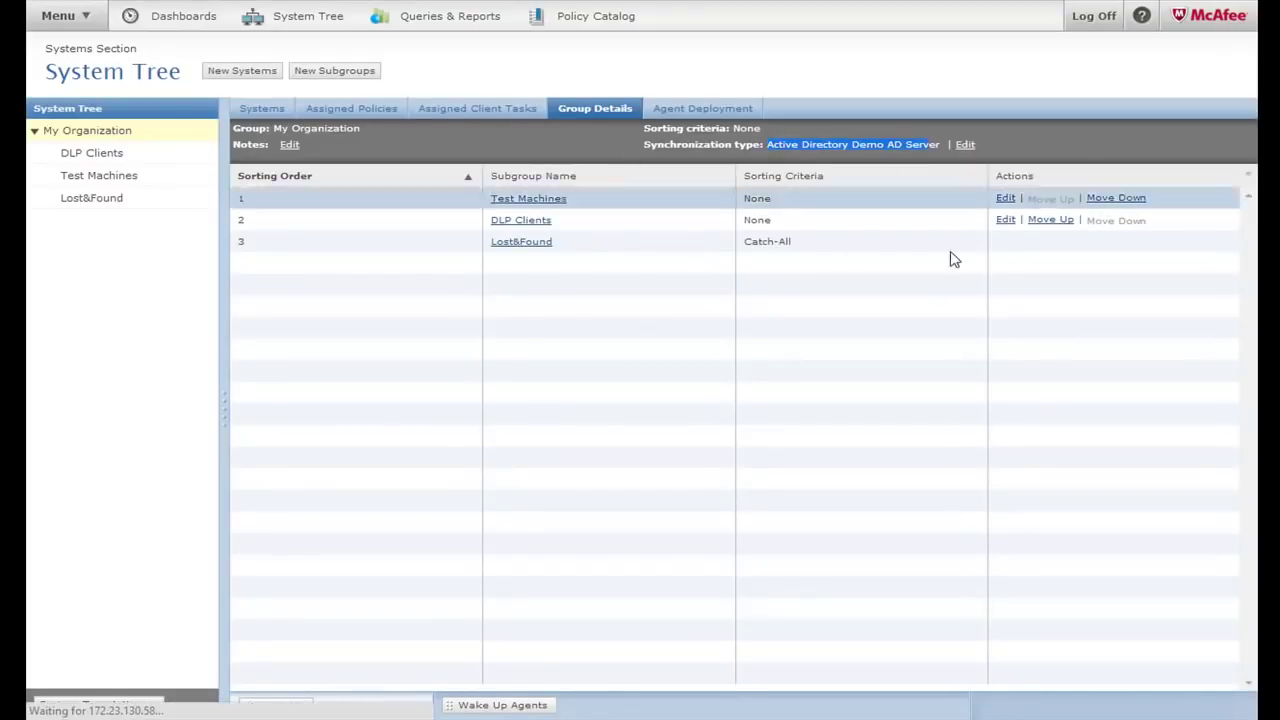
scroll(305, 617, down, 1)
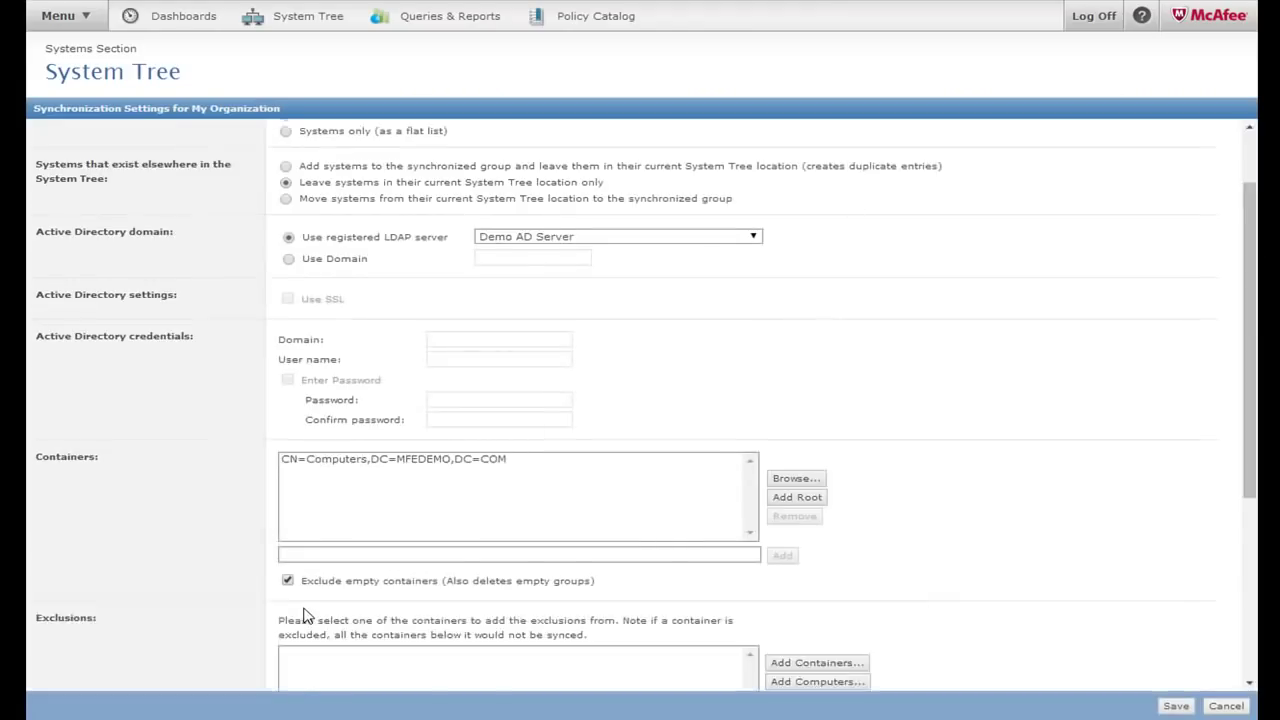
scroll(305, 617, down, 4)
click(332, 665)
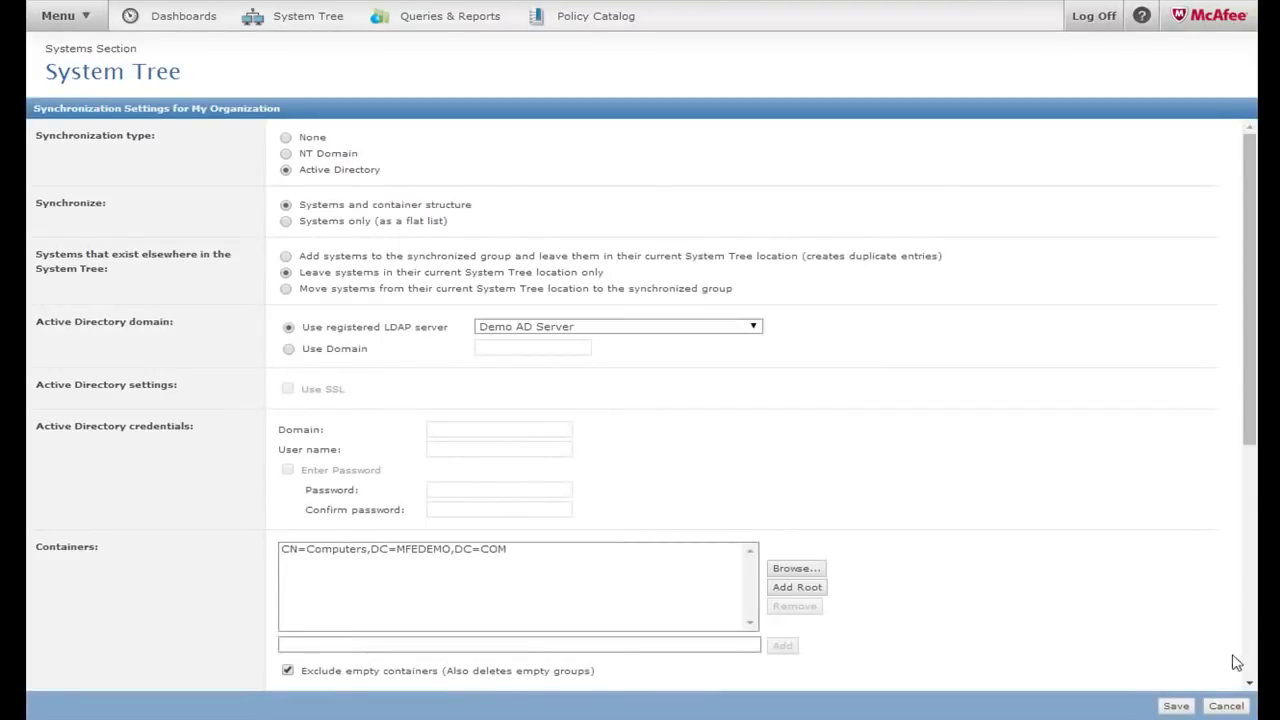
click(1230, 707)
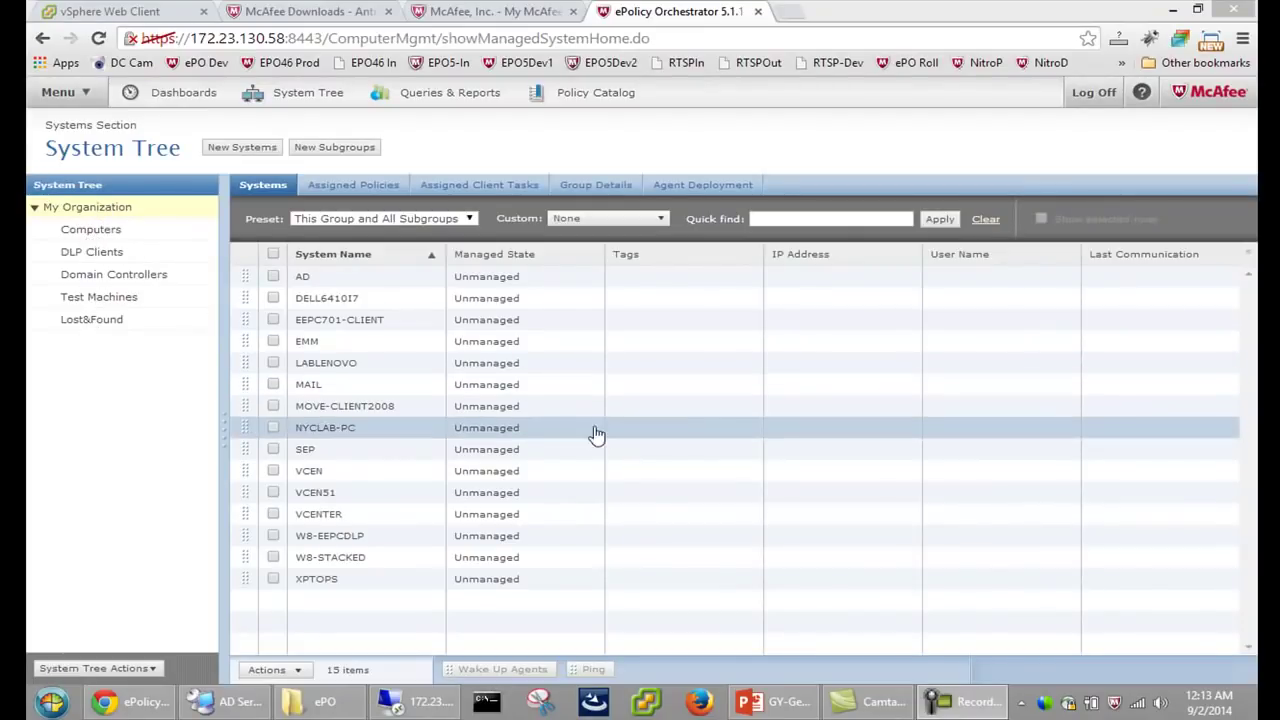
Browse Domain Controllers and DLP Clients, then select all 15 systems under My Organization
click(336, 282)
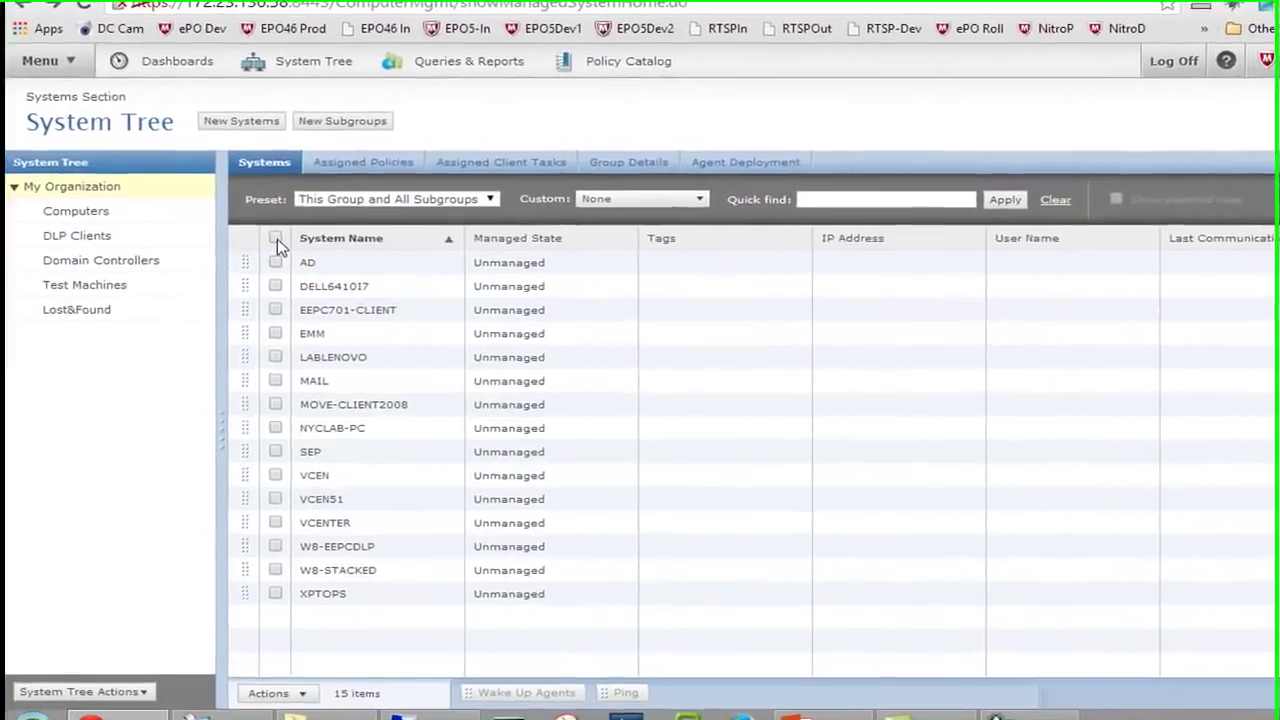
click(277, 237)
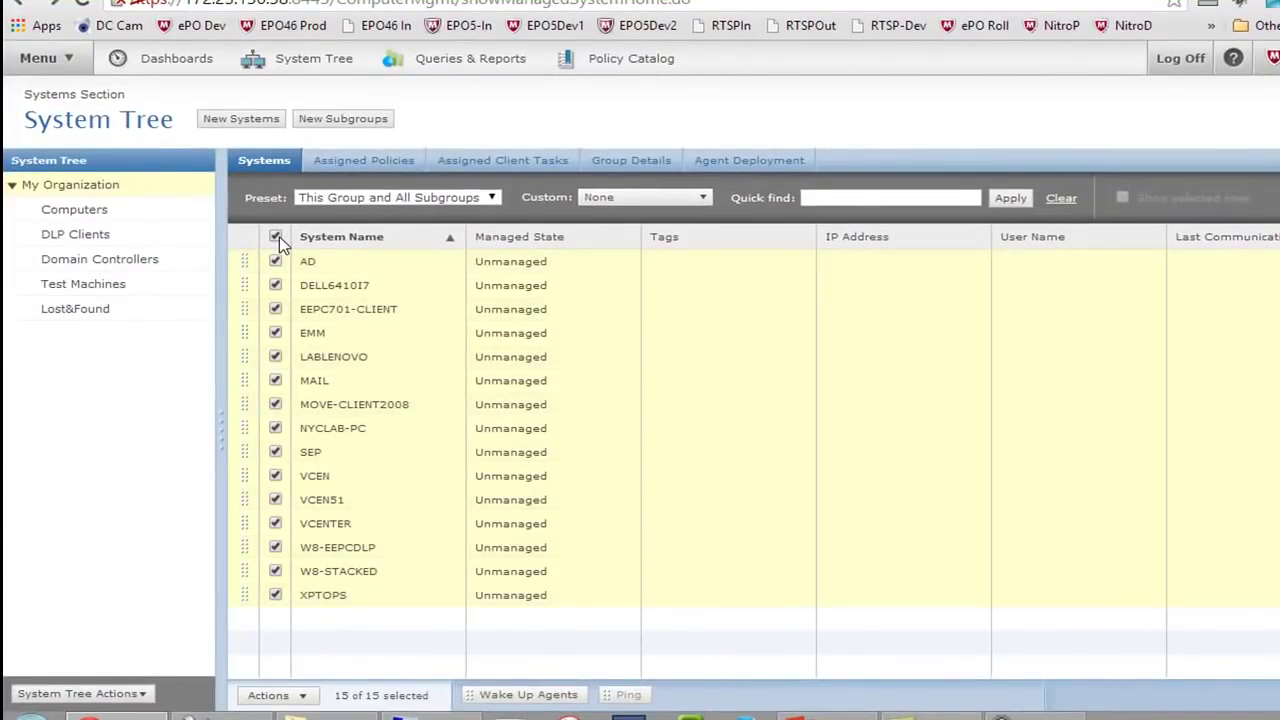
click(279, 236)
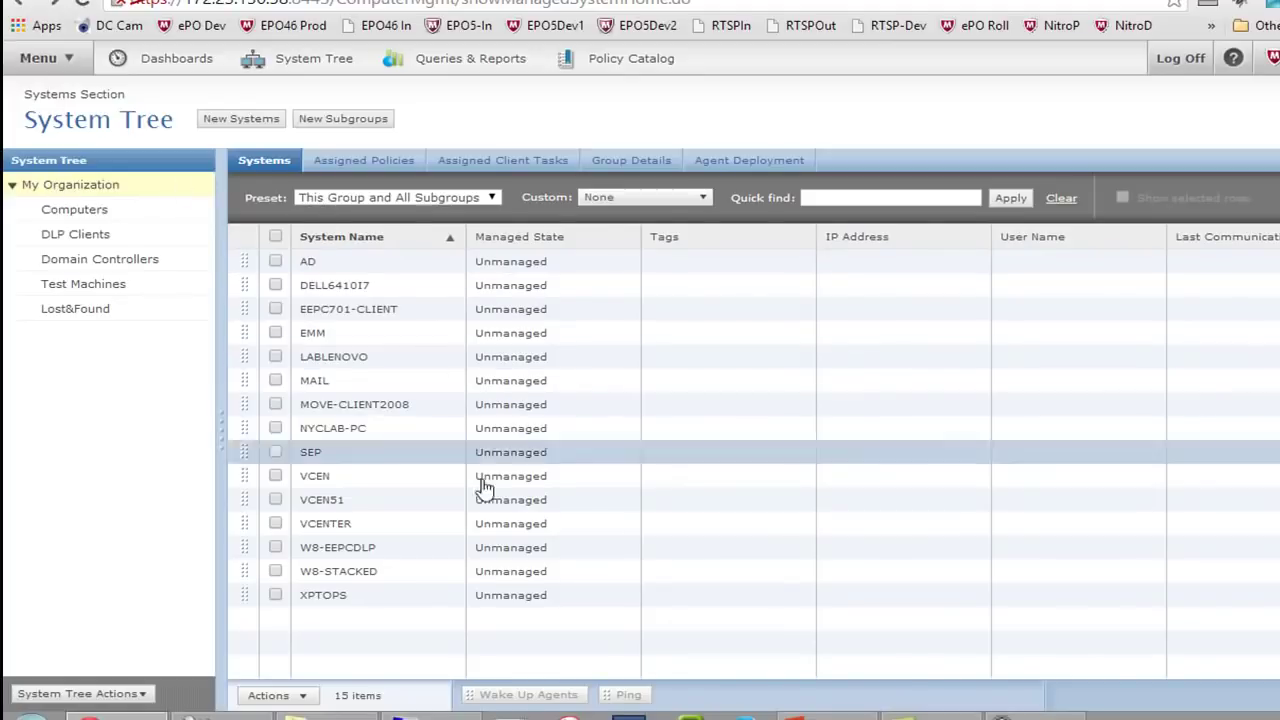
click(90, 259)
click(80, 234)
click(68, 185)
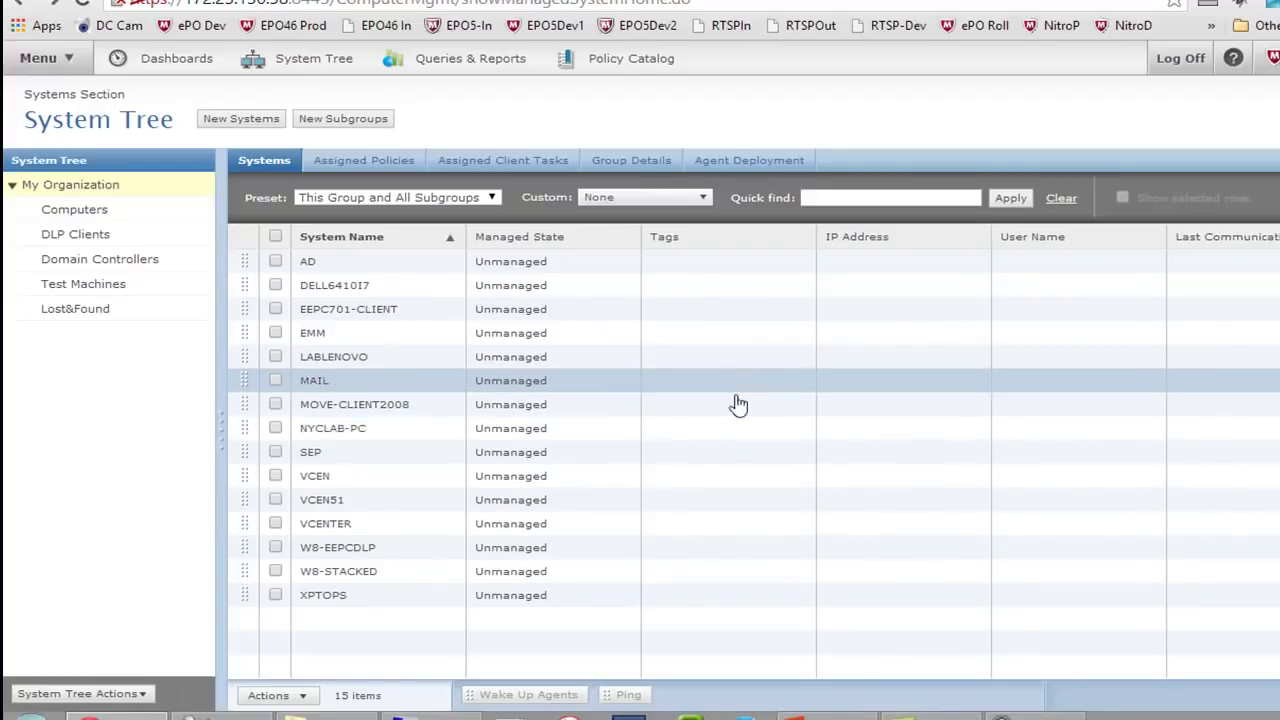
click(276, 238)
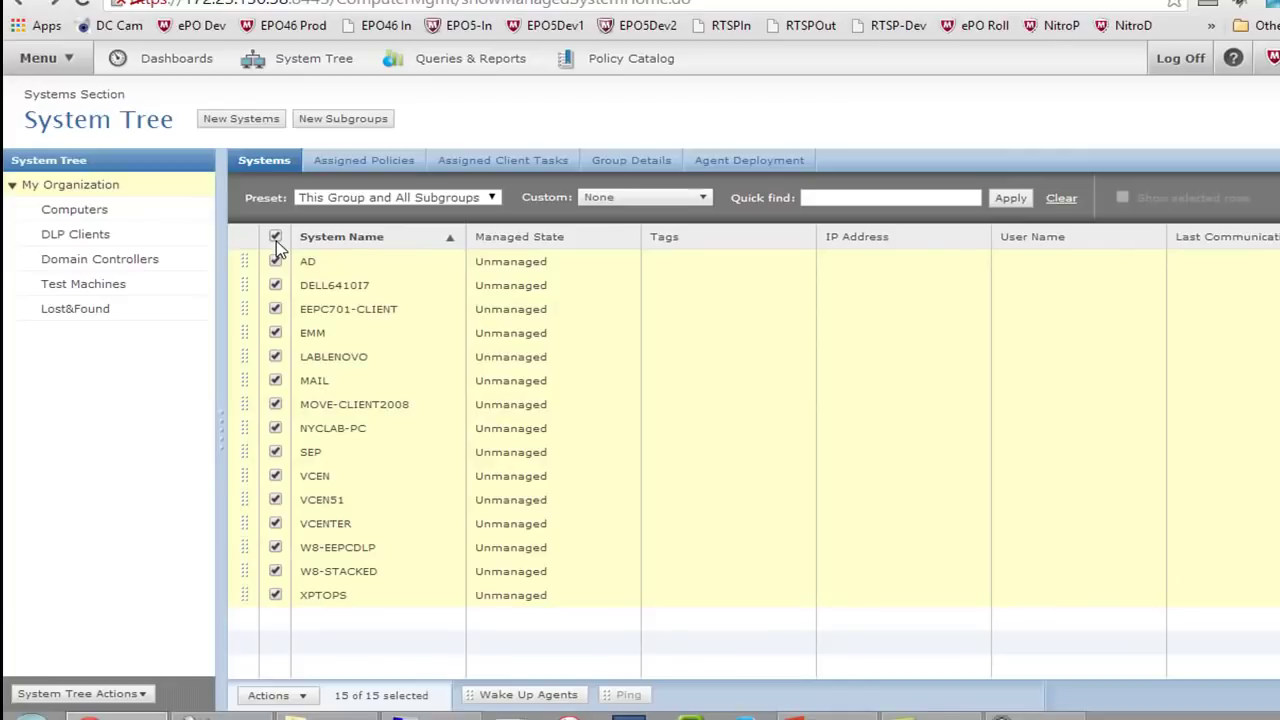
Put Actions > Agent > Deploy Agents onto the quick-action bar below the systems table
click(309, 700)
mouse_move(316, 647)
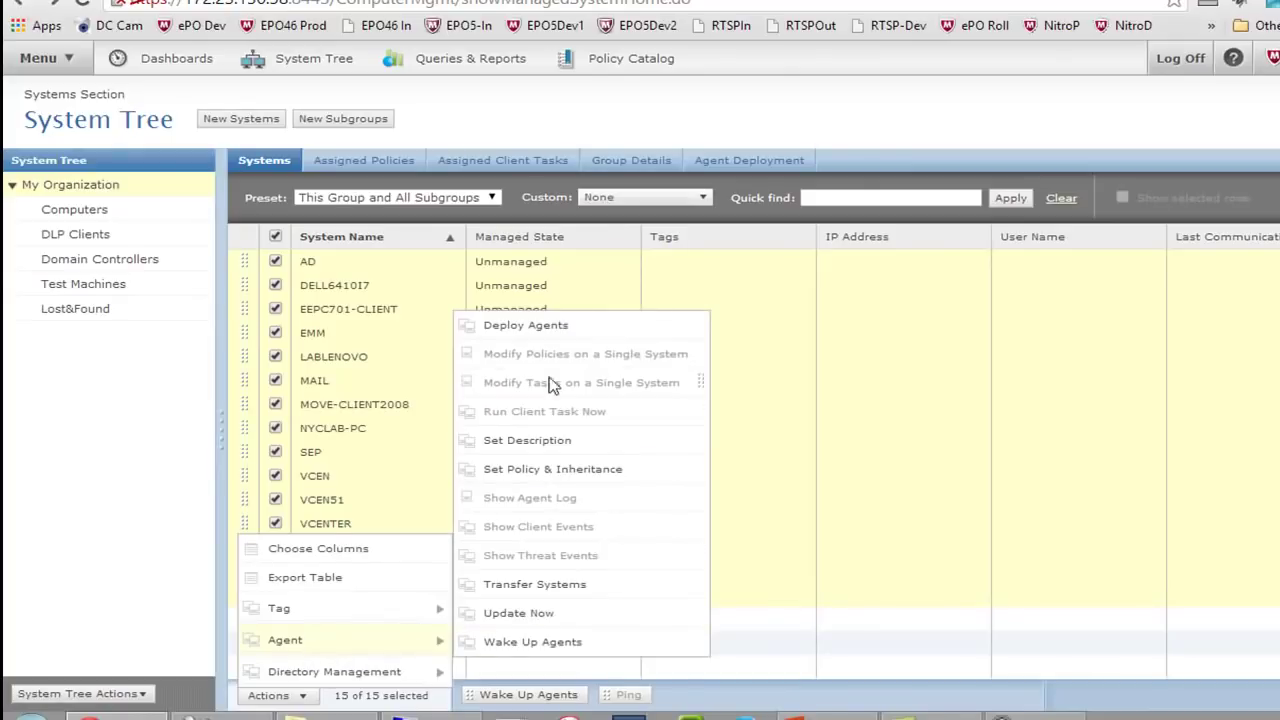
drag(535, 335, 742, 704)
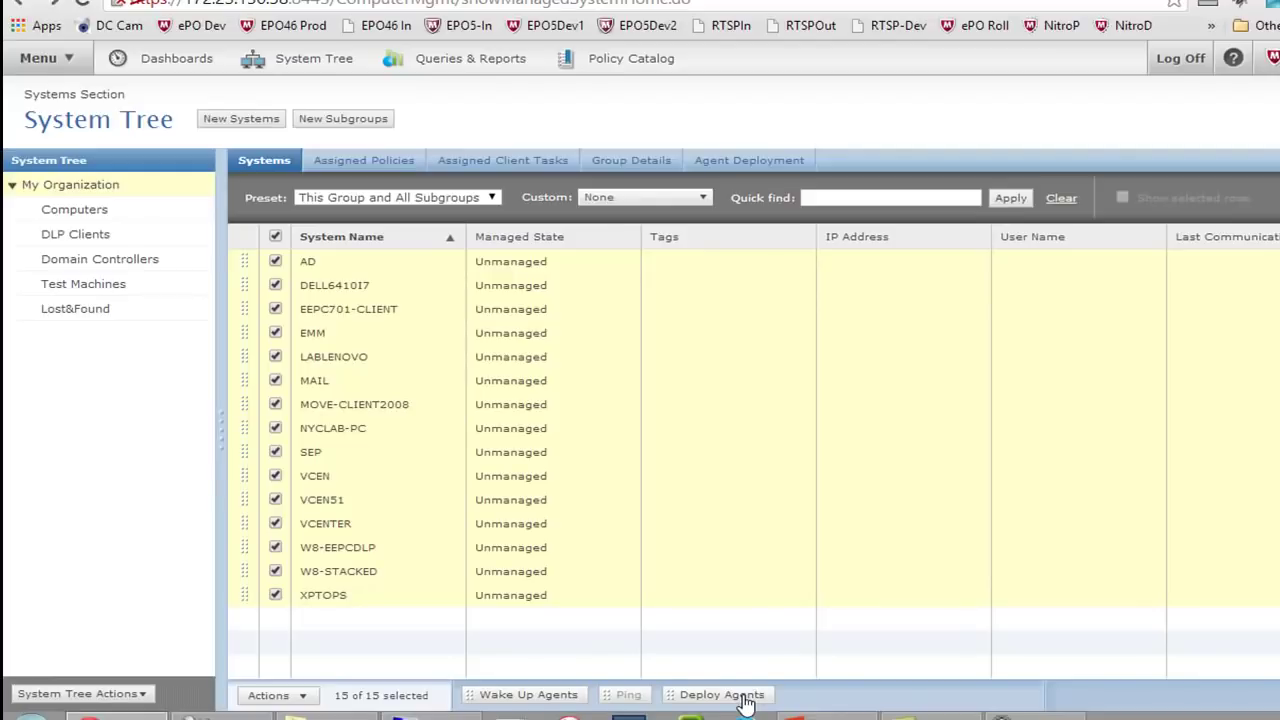
click(743, 697)
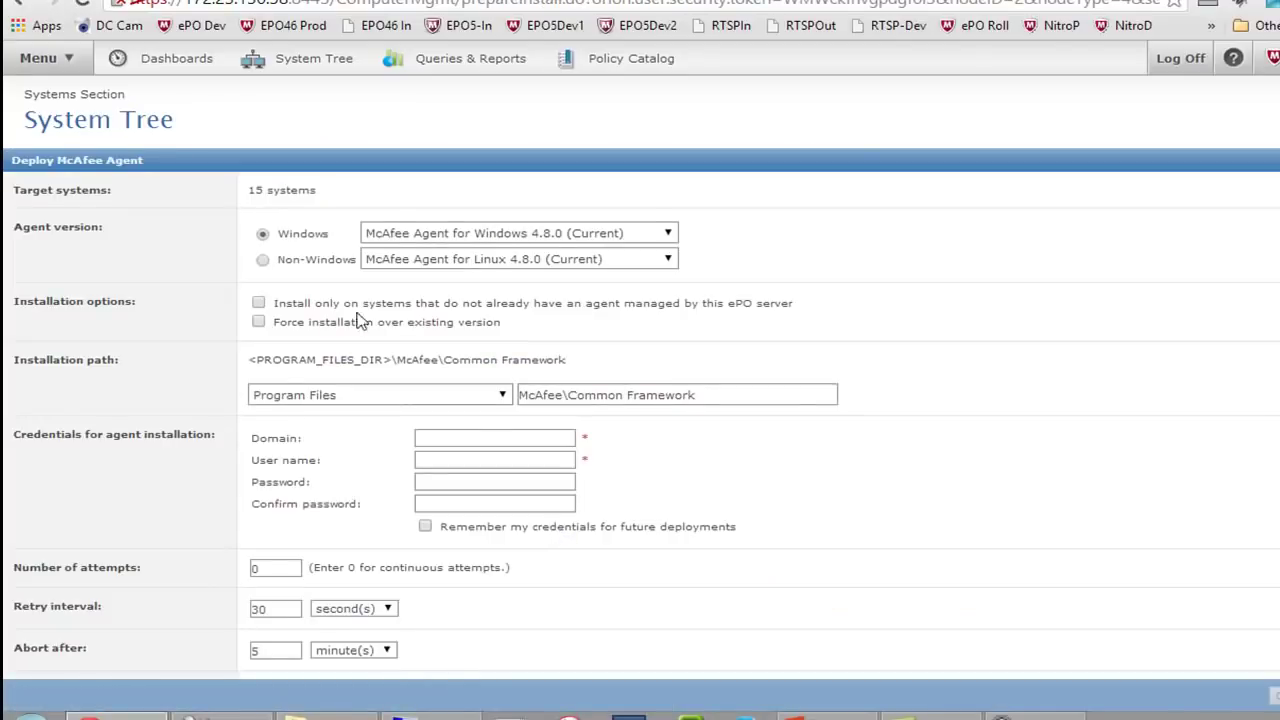
drag(310, 190, 240, 189)
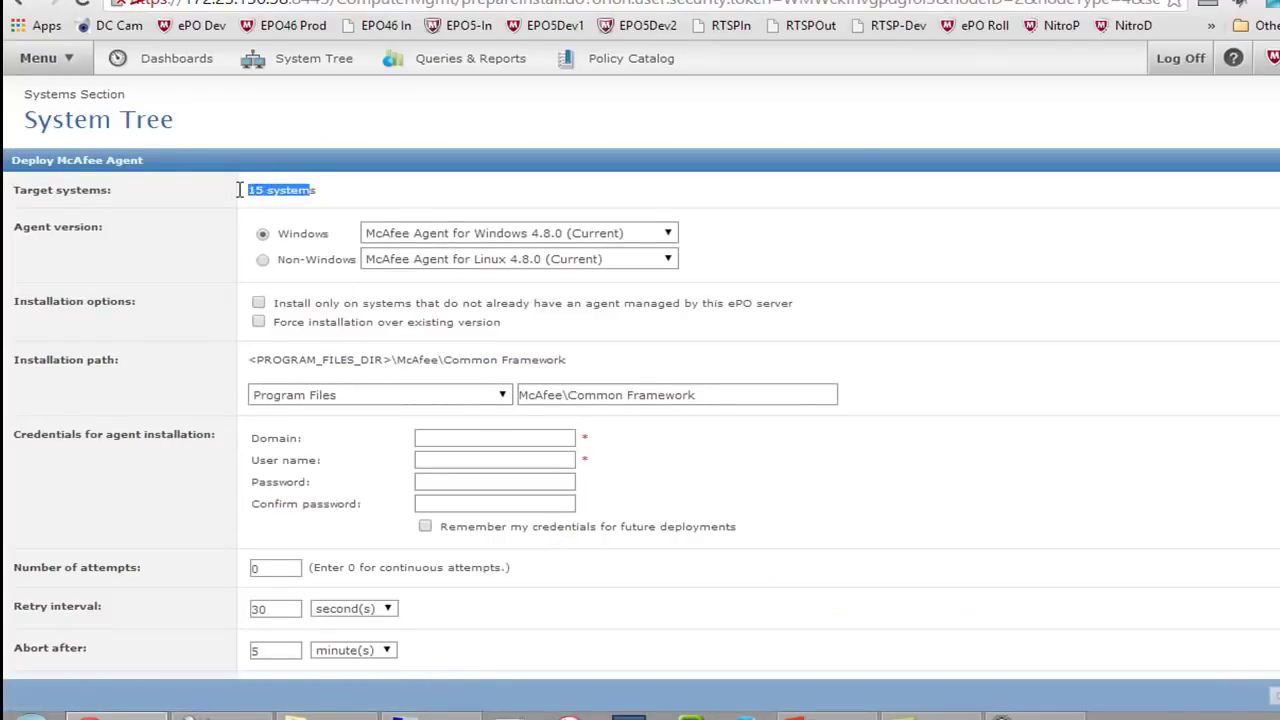
scroll(650, 332, down, 1)
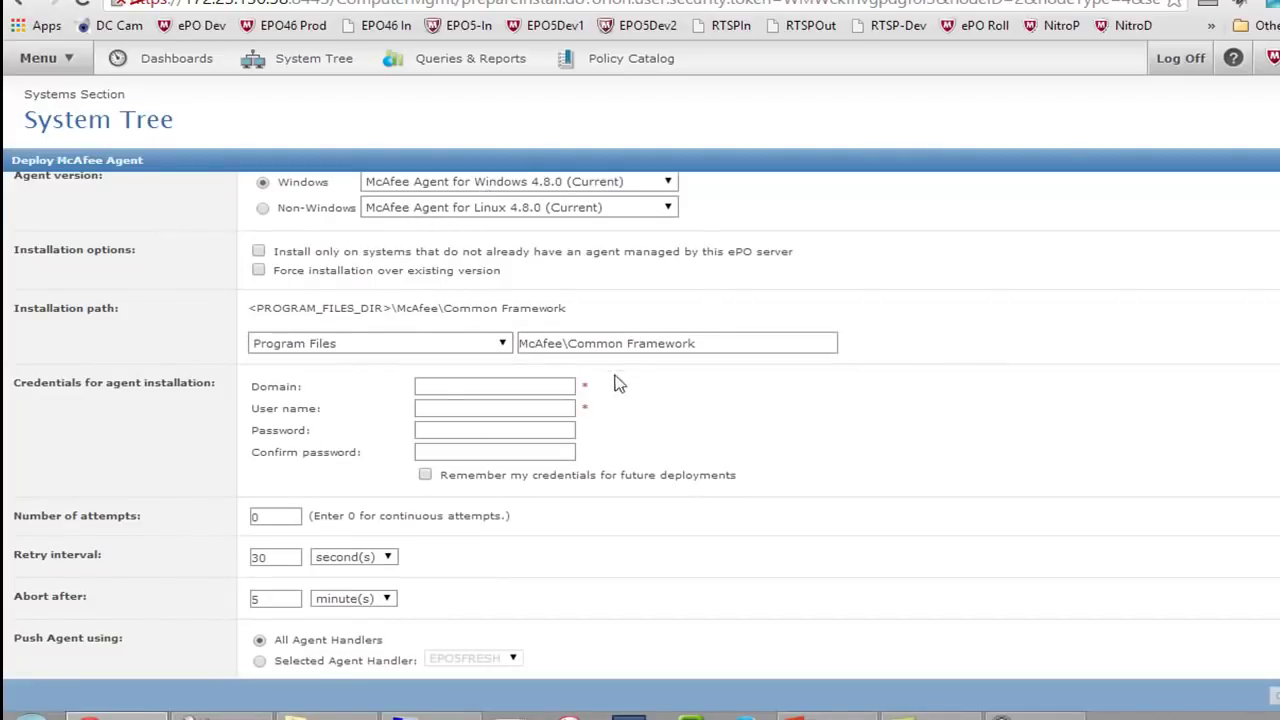
click(475, 389)
click(1275, 696)
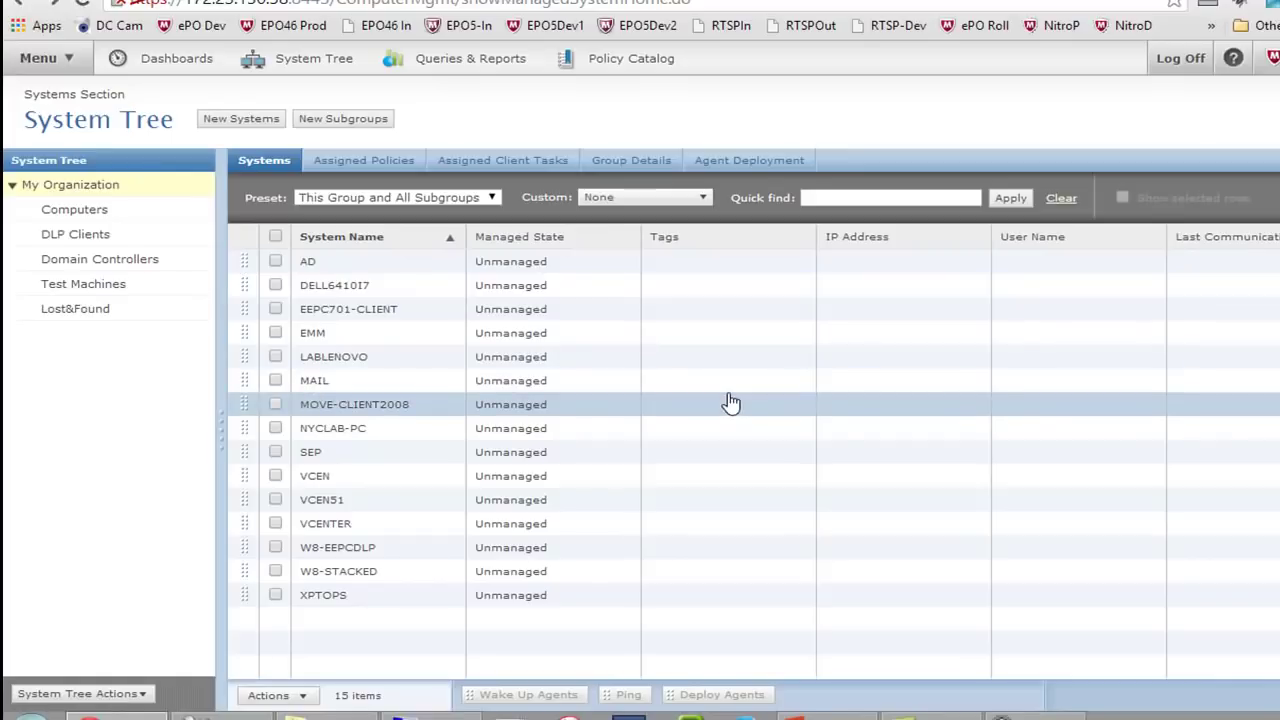
Compare the agent package and client-side URL options under New Systems, then leave without adding
click(251, 124)
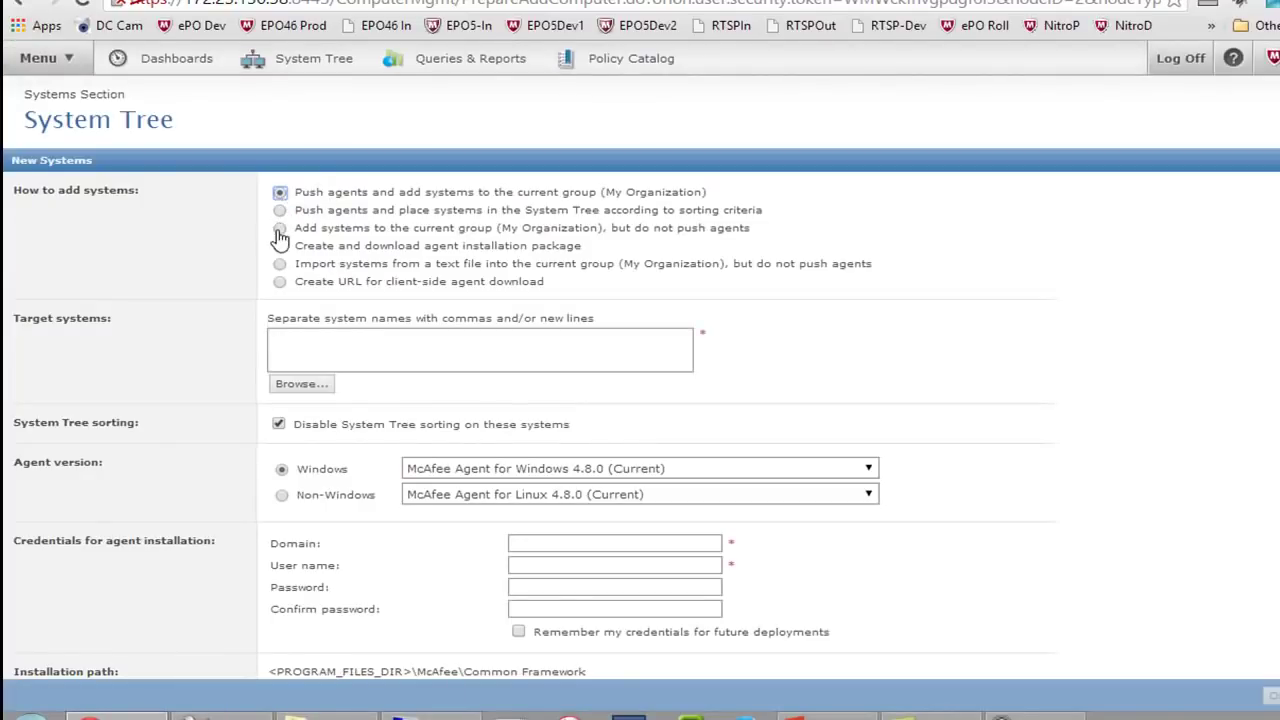
click(280, 246)
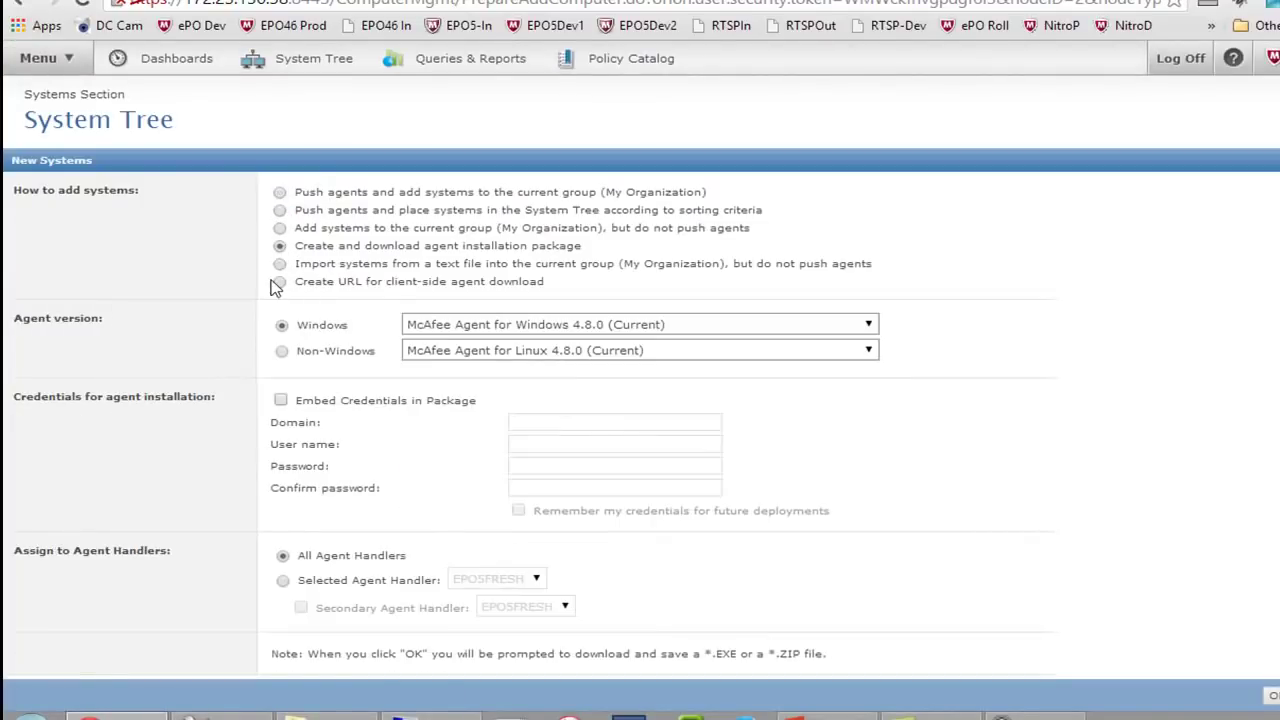
click(279, 283)
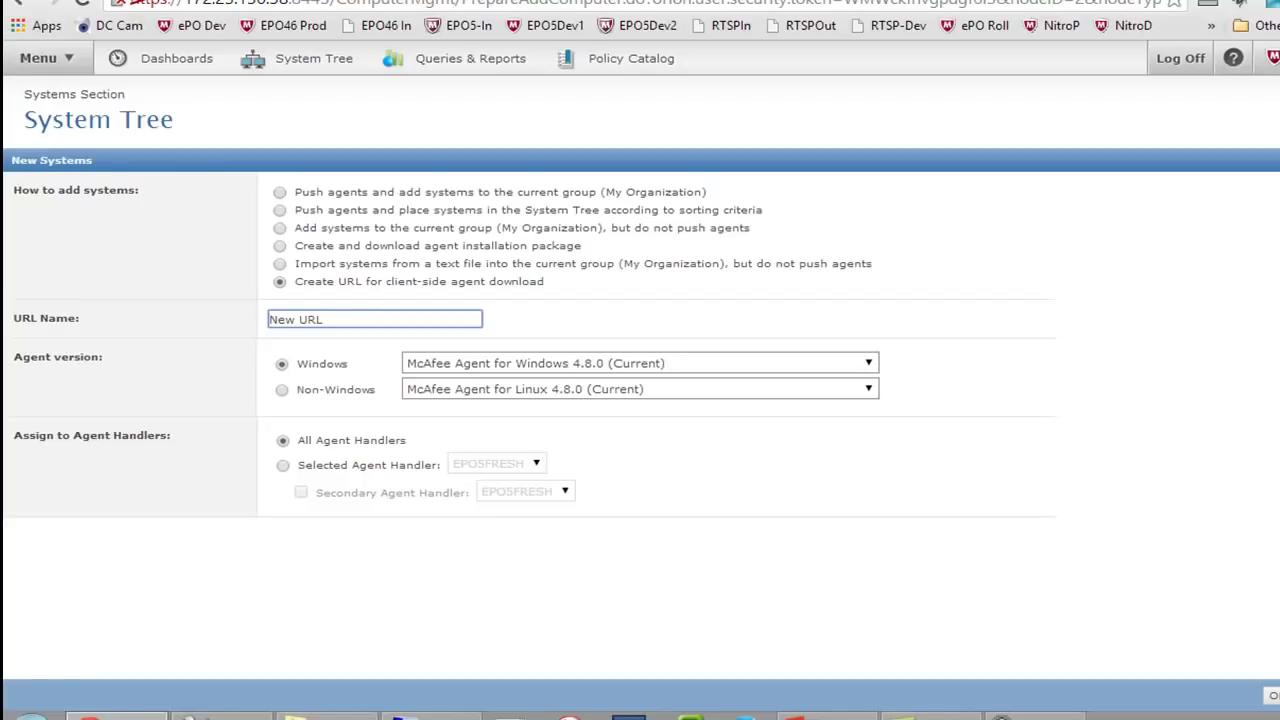
click(1278, 695)
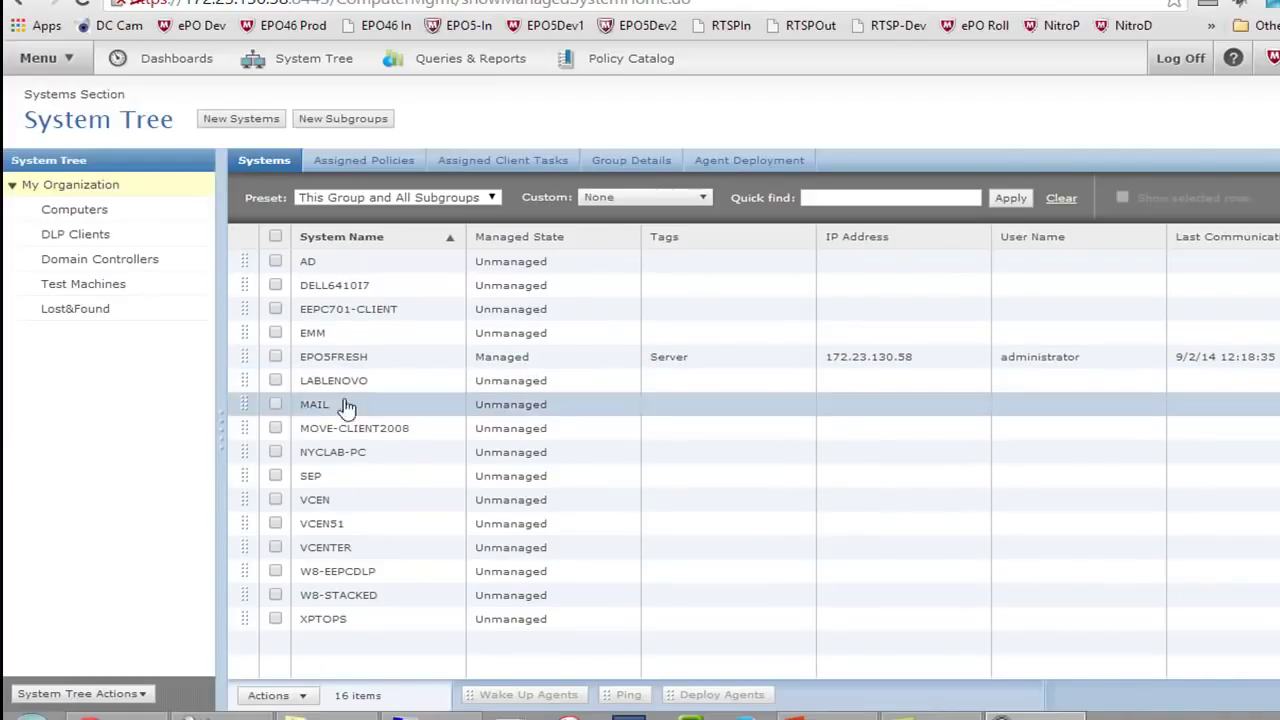
Open EPO5FRESH's details and review its System Properties, including agent version 4.8.0.1500
click(357, 357)
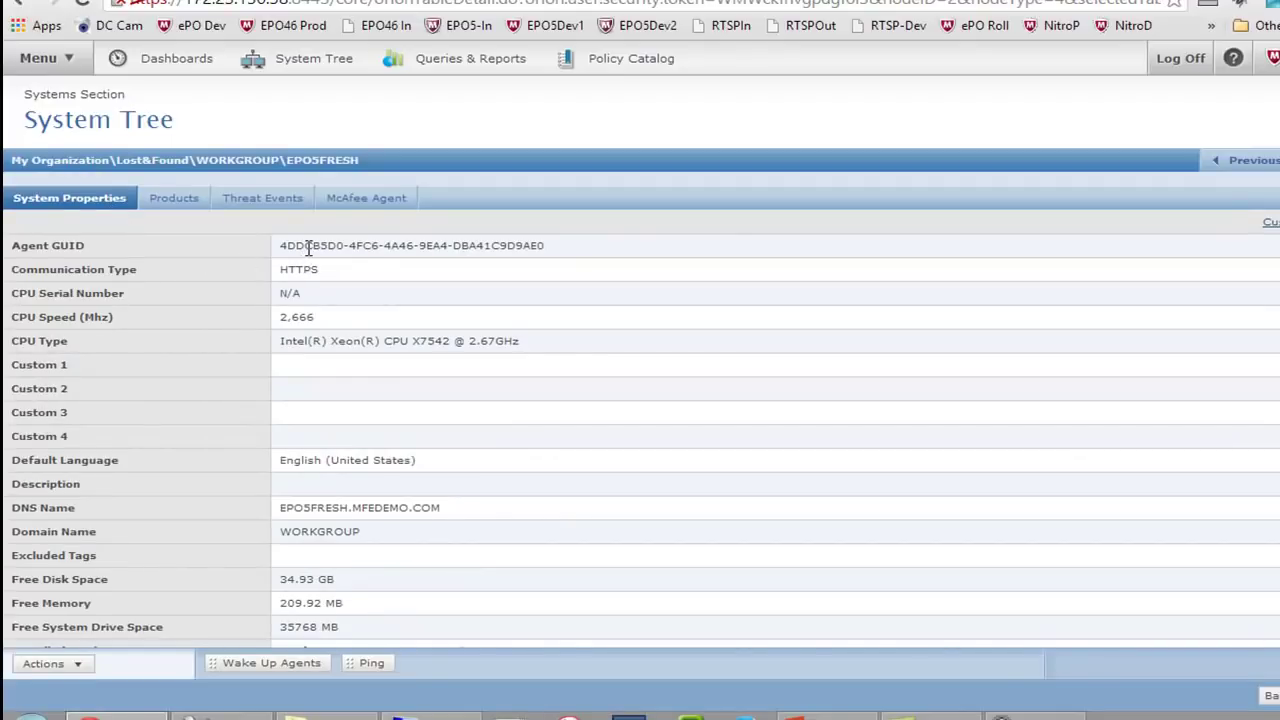
scroll(308, 248, down, 1)
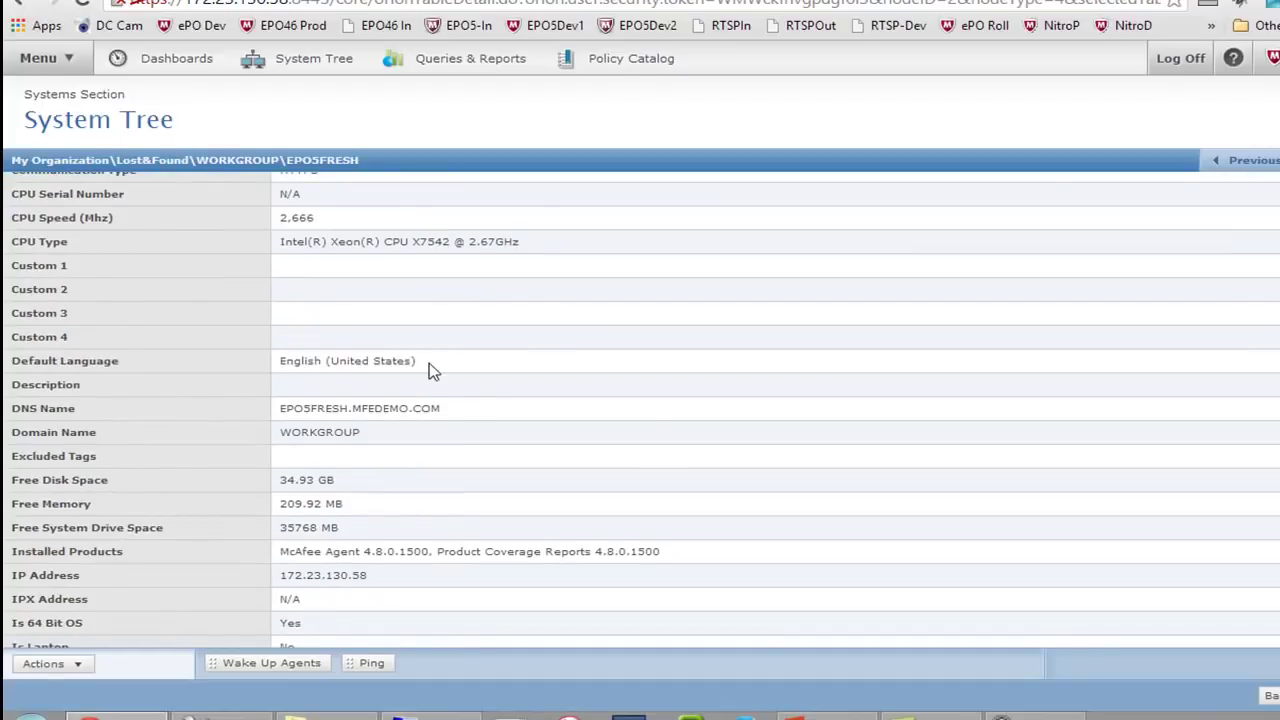
scroll(429, 369, down, 1)
scroll(430, 371, down, 1)
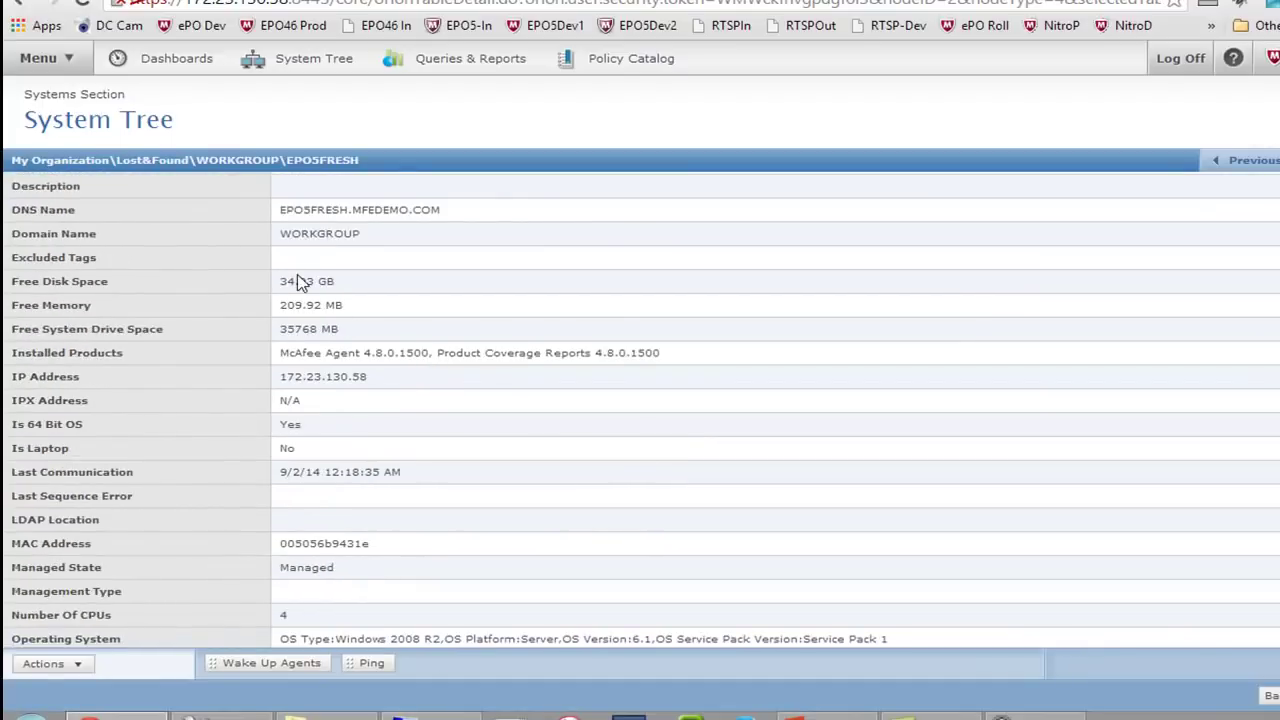
scroll(528, 395, down, 2)
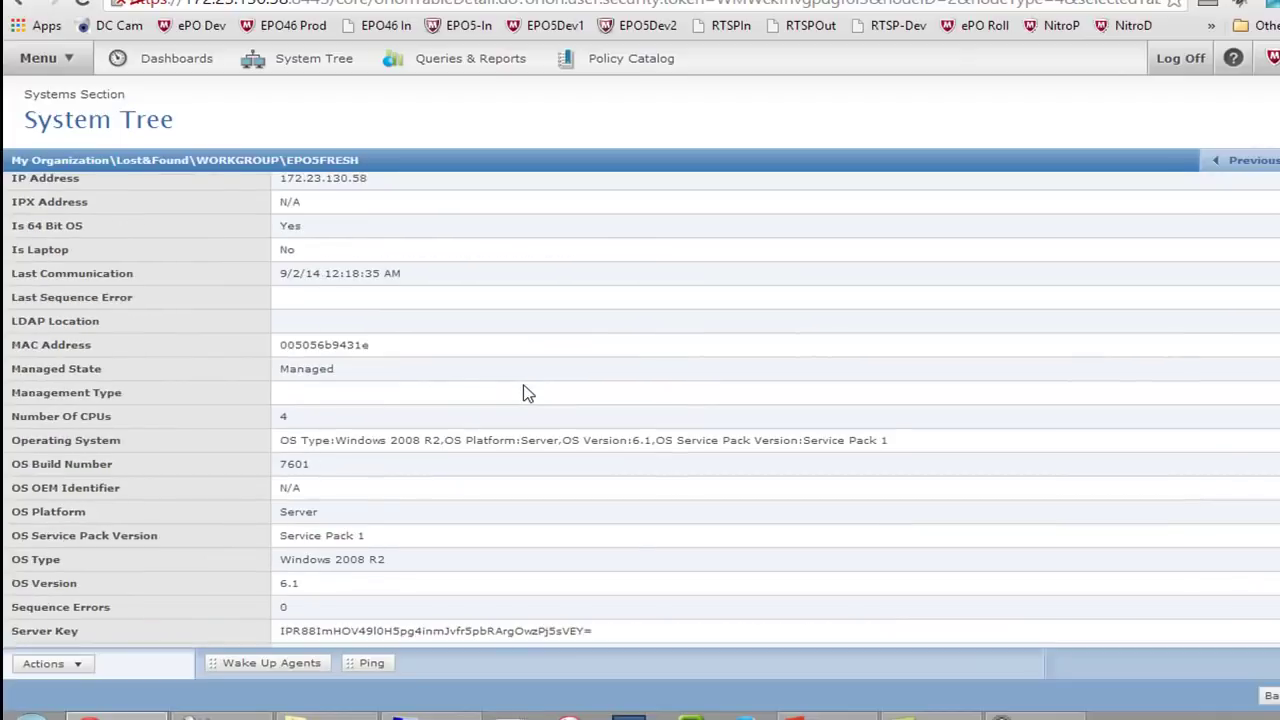
scroll(528, 395, down, 2)
scroll(528, 395, down, 1)
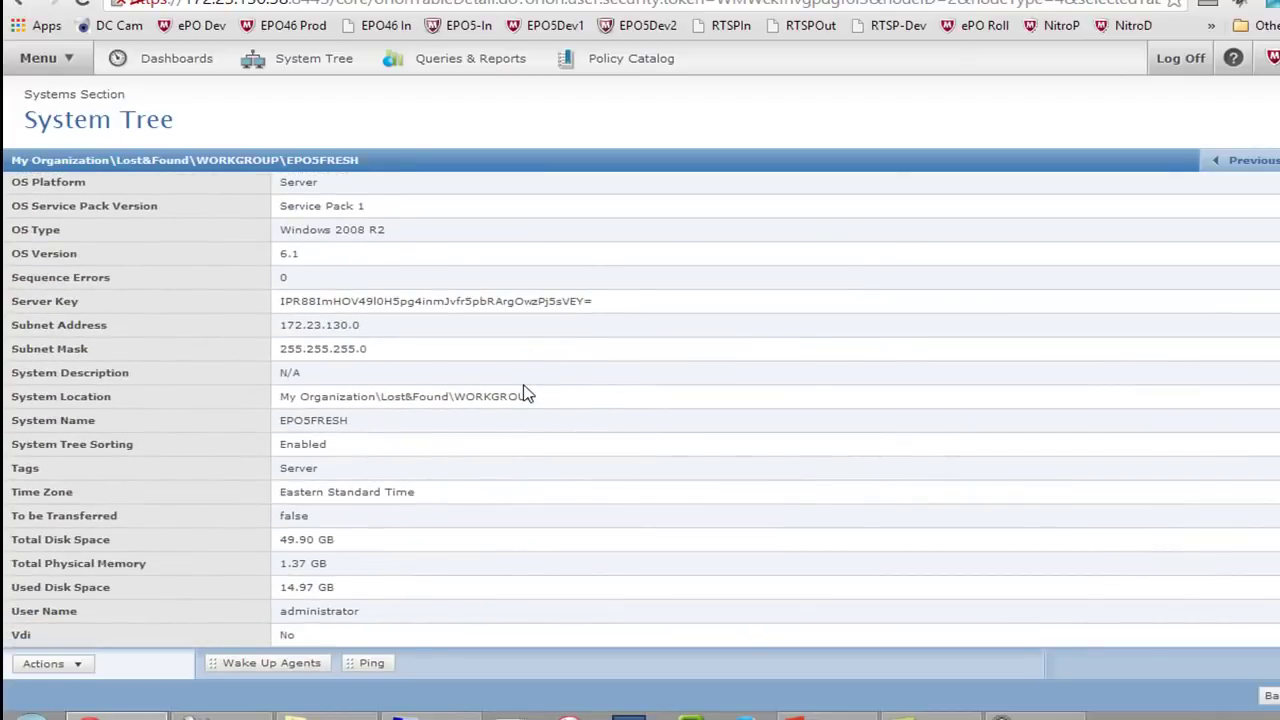
scroll(523, 386, up, 6)
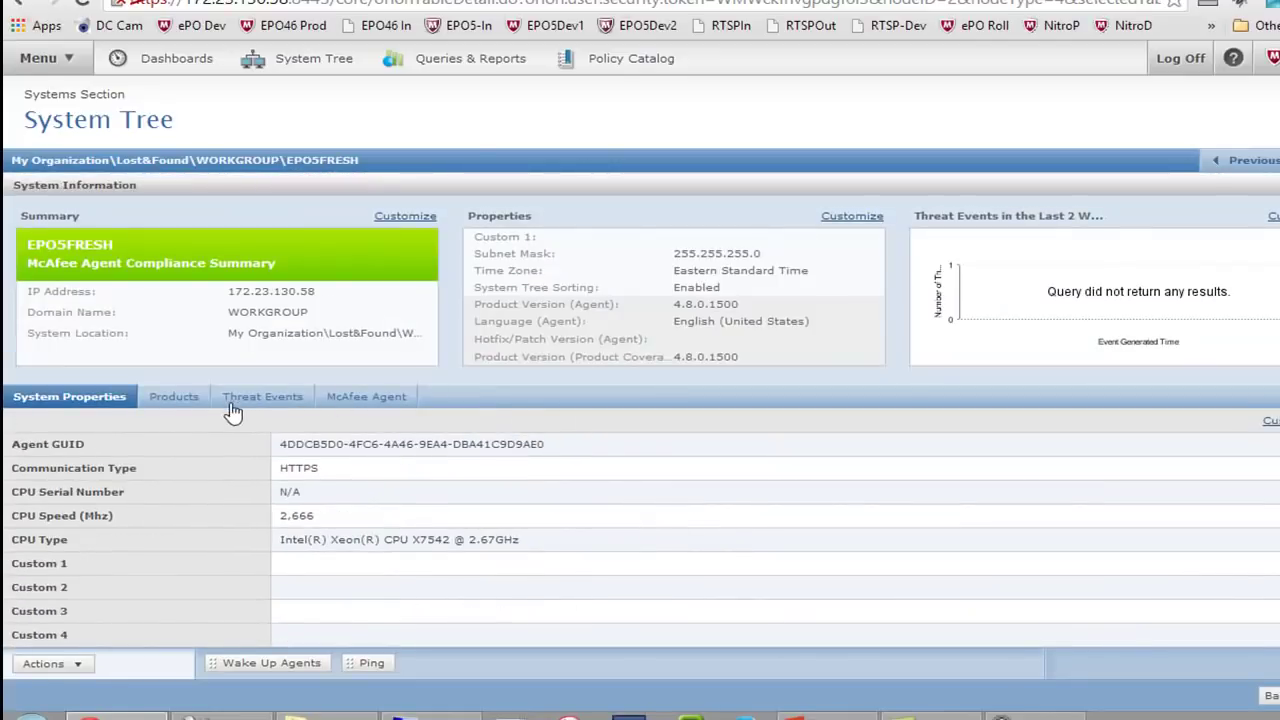
Review EPO5FRESH's installed products, including the Agent and Product Coverage Reports properties
click(171, 397)
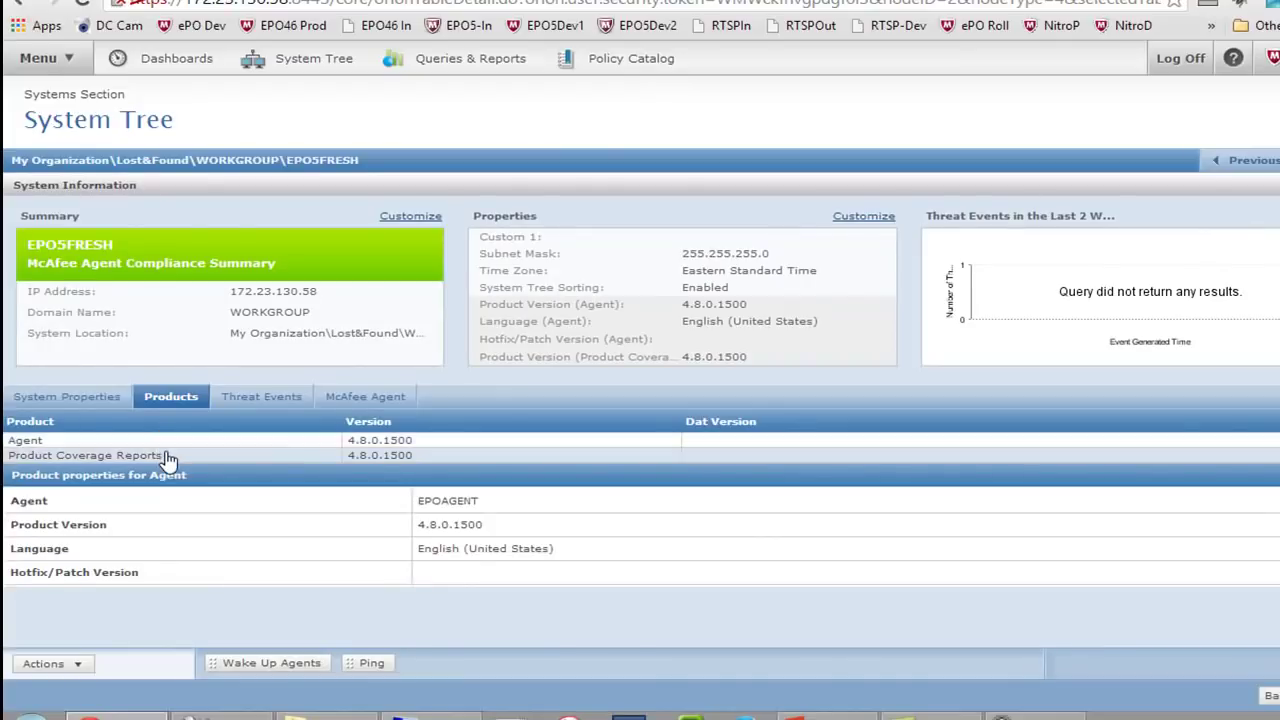
click(168, 456)
click(167, 442)
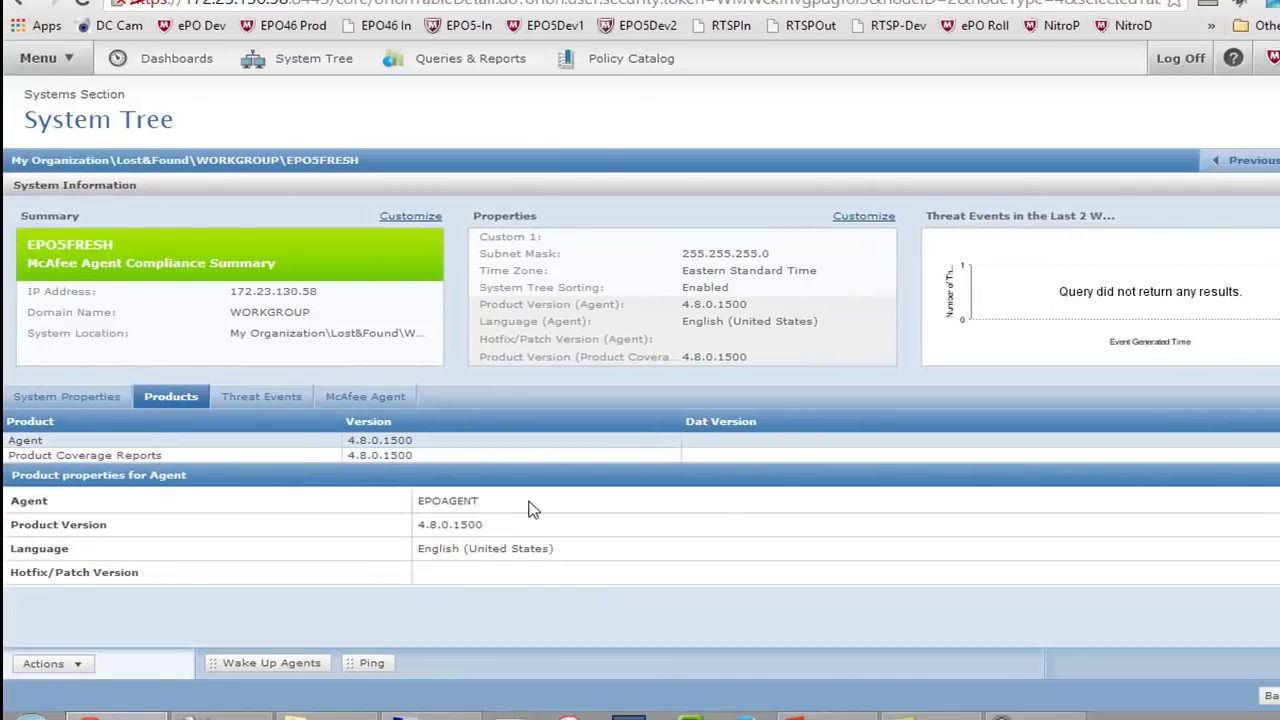
click(516, 456)
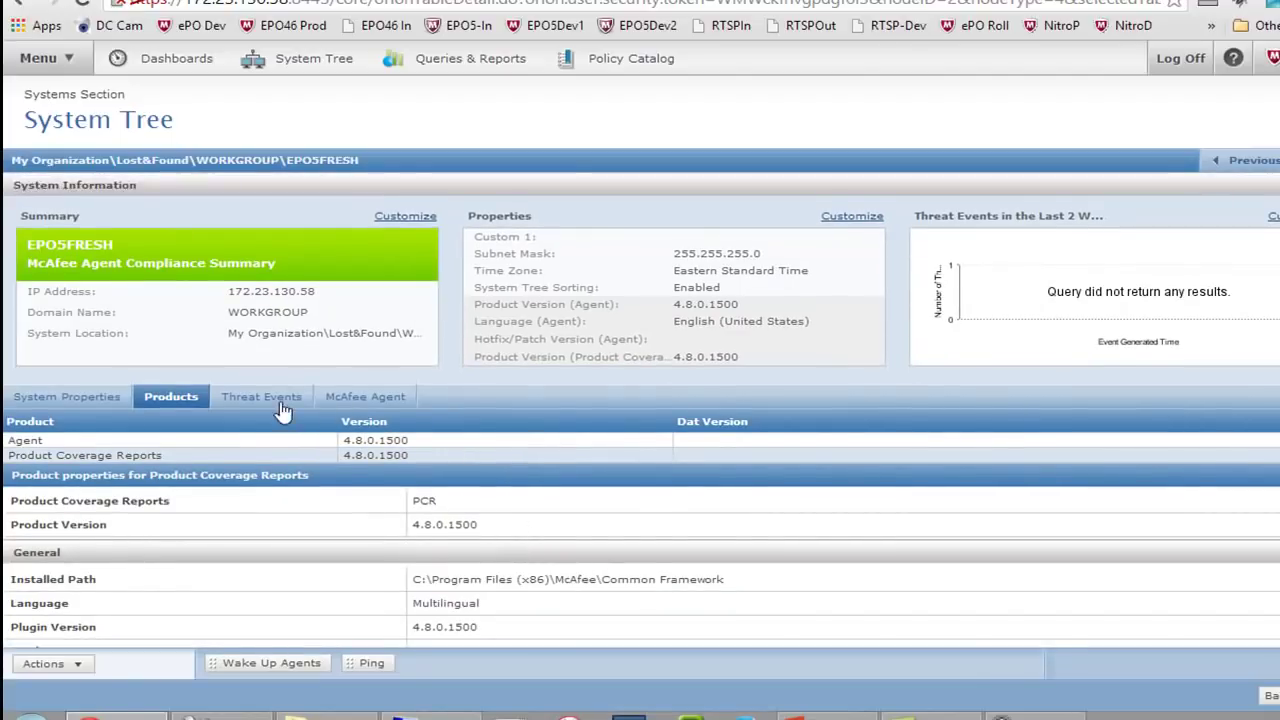
Check EPO5FRESH's threat events and McAfee Agent settings, then return to the System Tree list
click(270, 404)
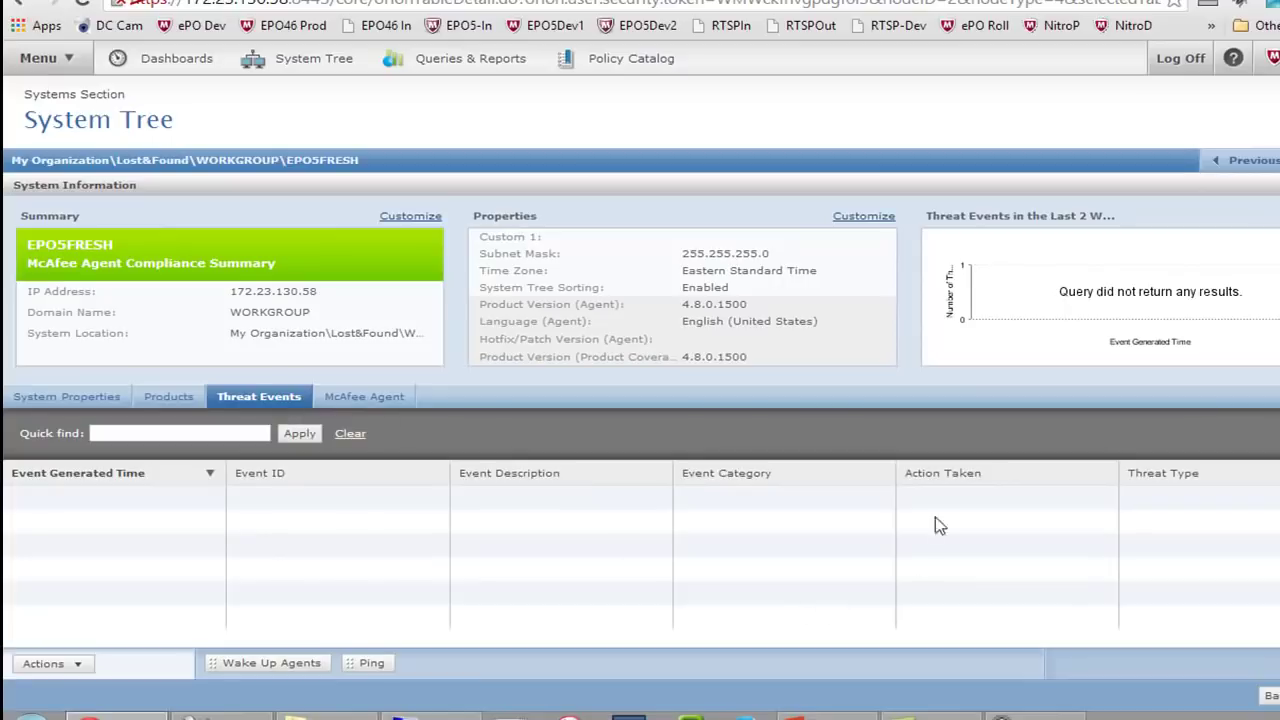
click(370, 400)
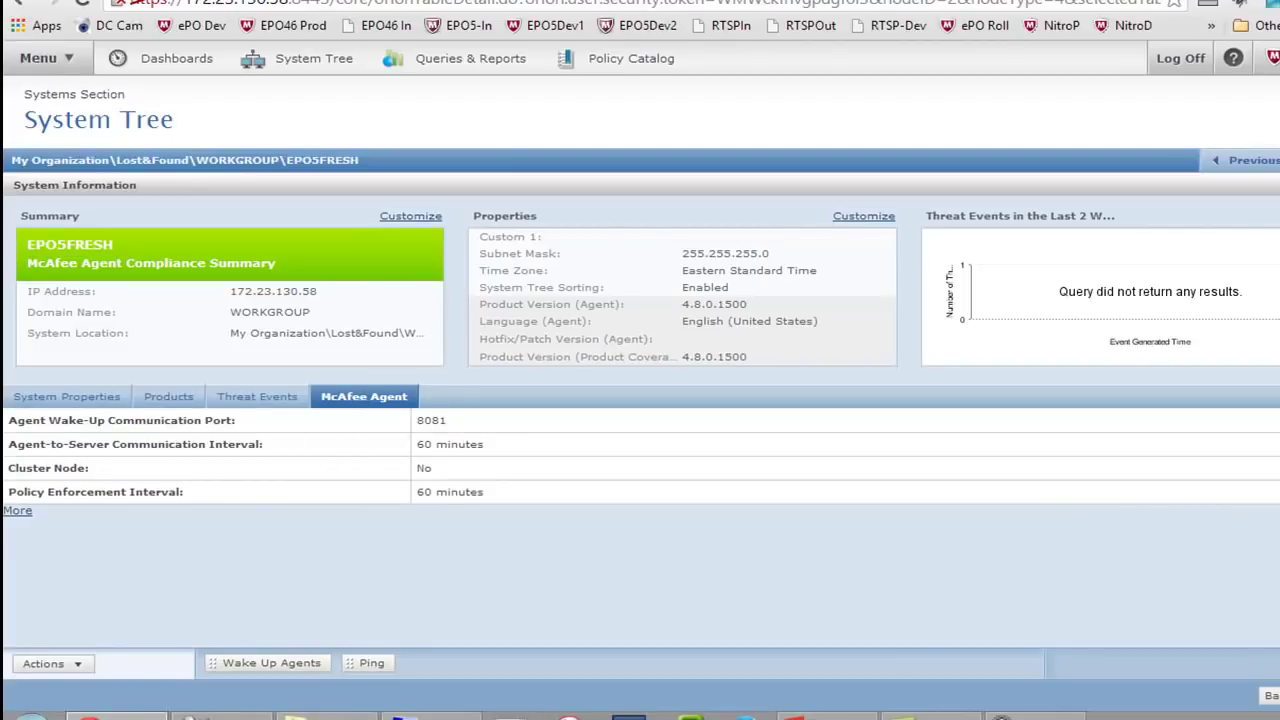
click(1272, 696)
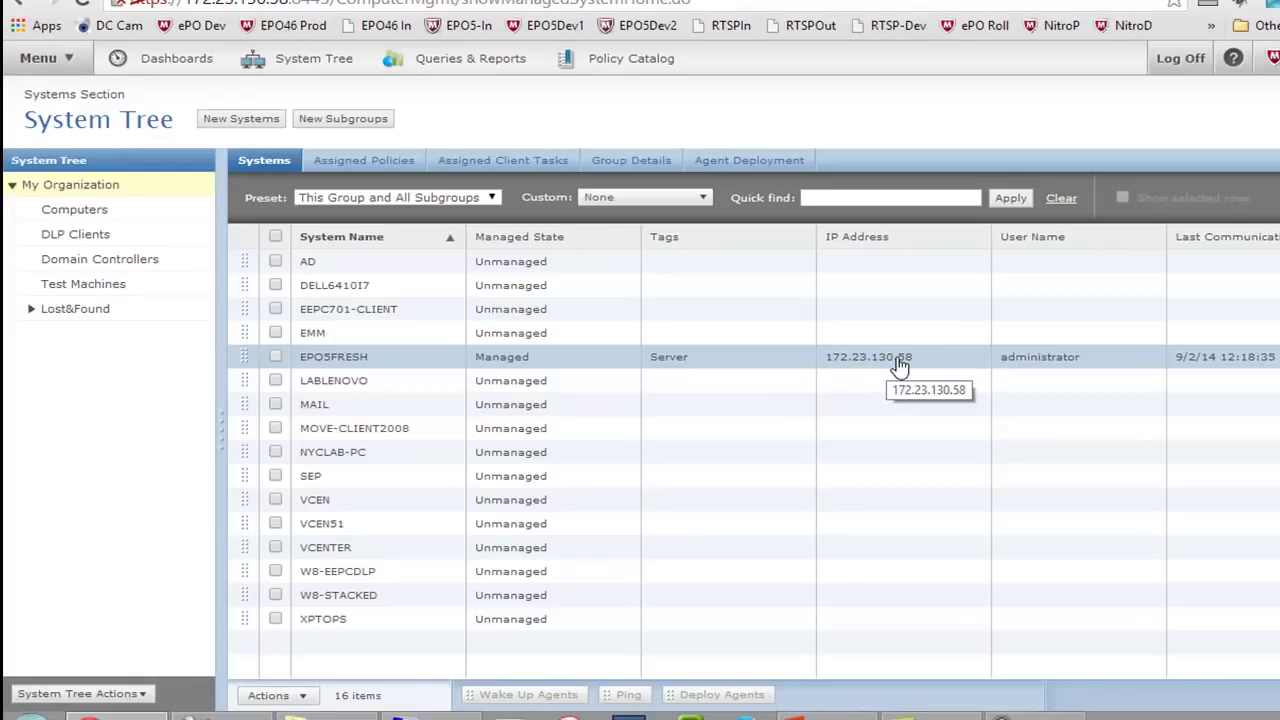
Check My Organization's assigned client tasks and policies, then open the My Default McAfee Agent General policy
click(492, 163)
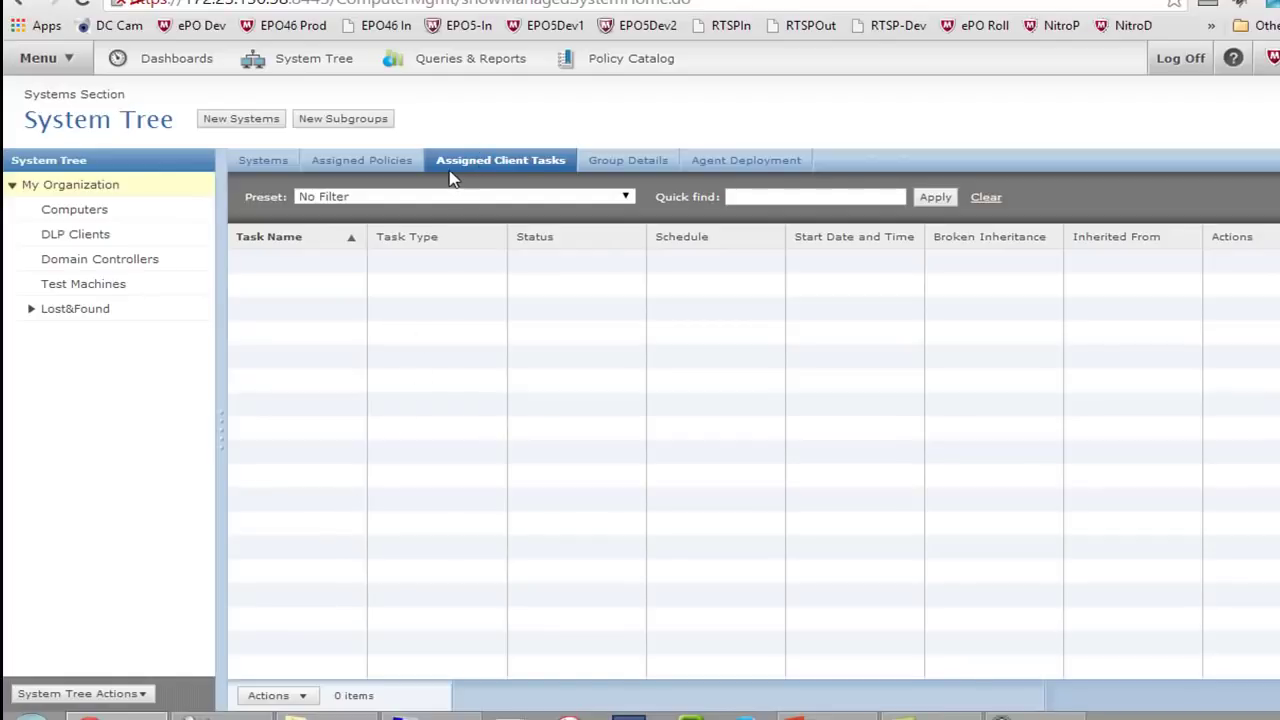
click(381, 166)
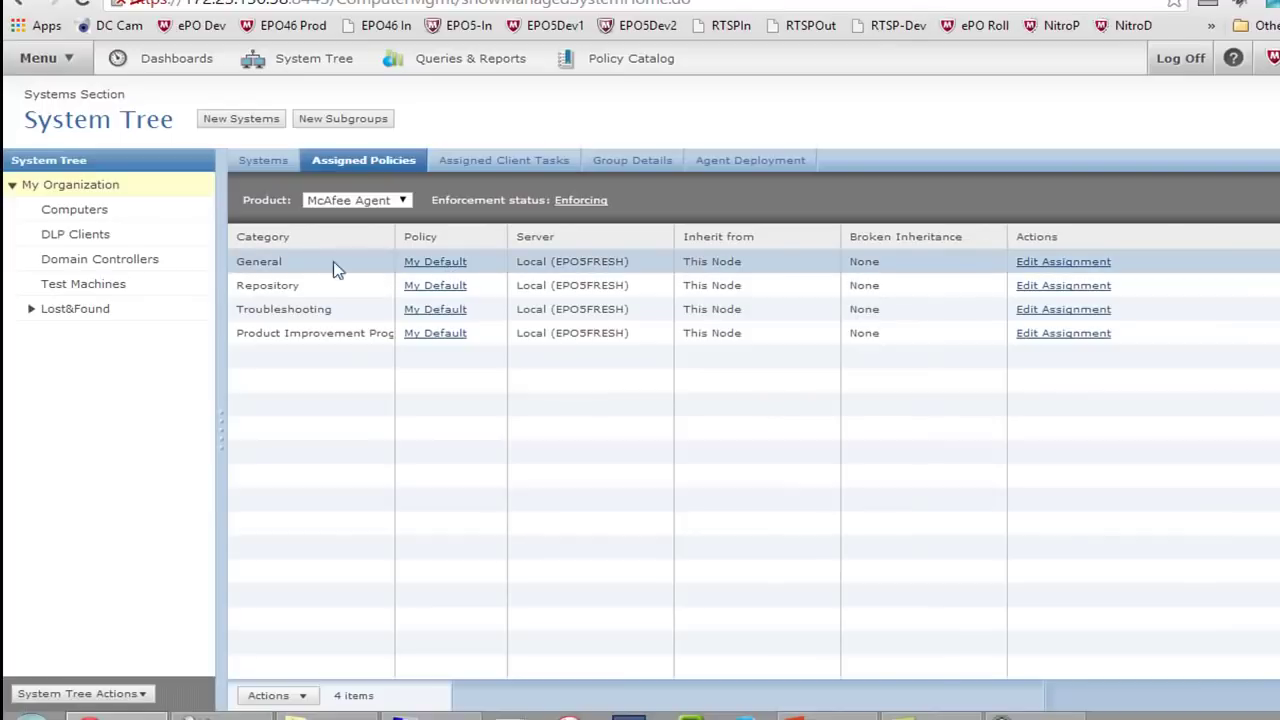
click(352, 201)
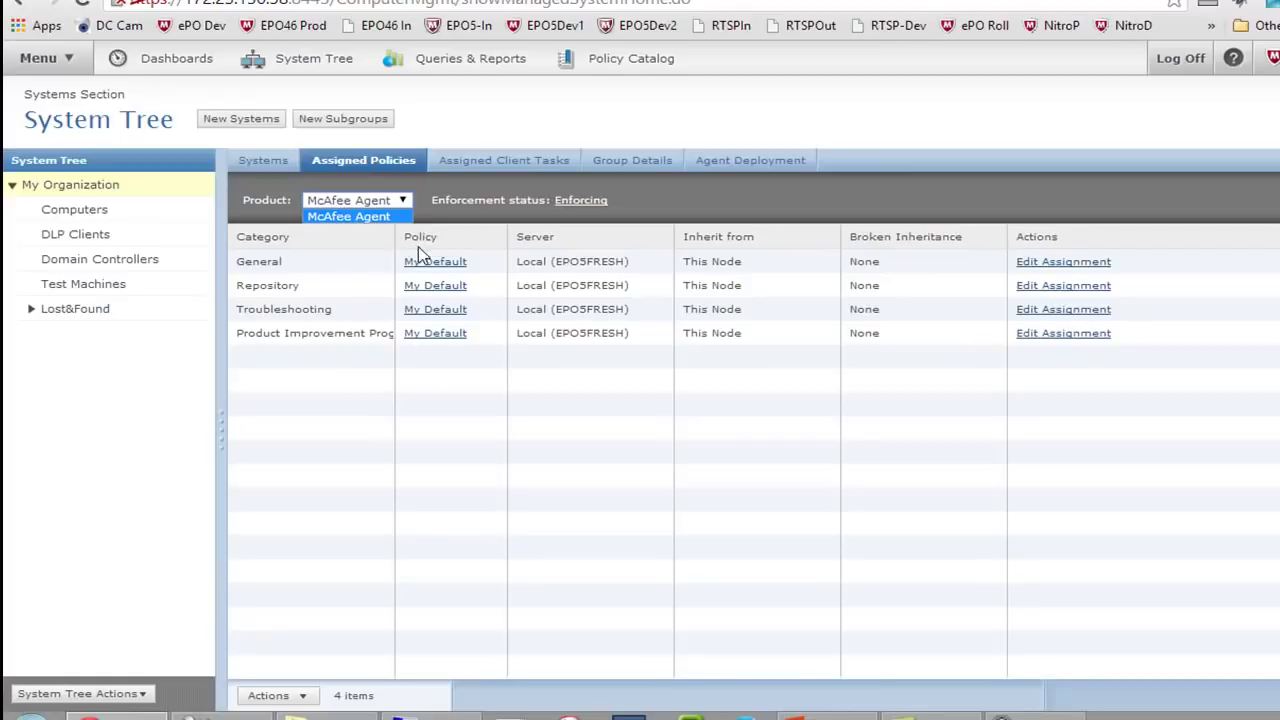
click(450, 272)
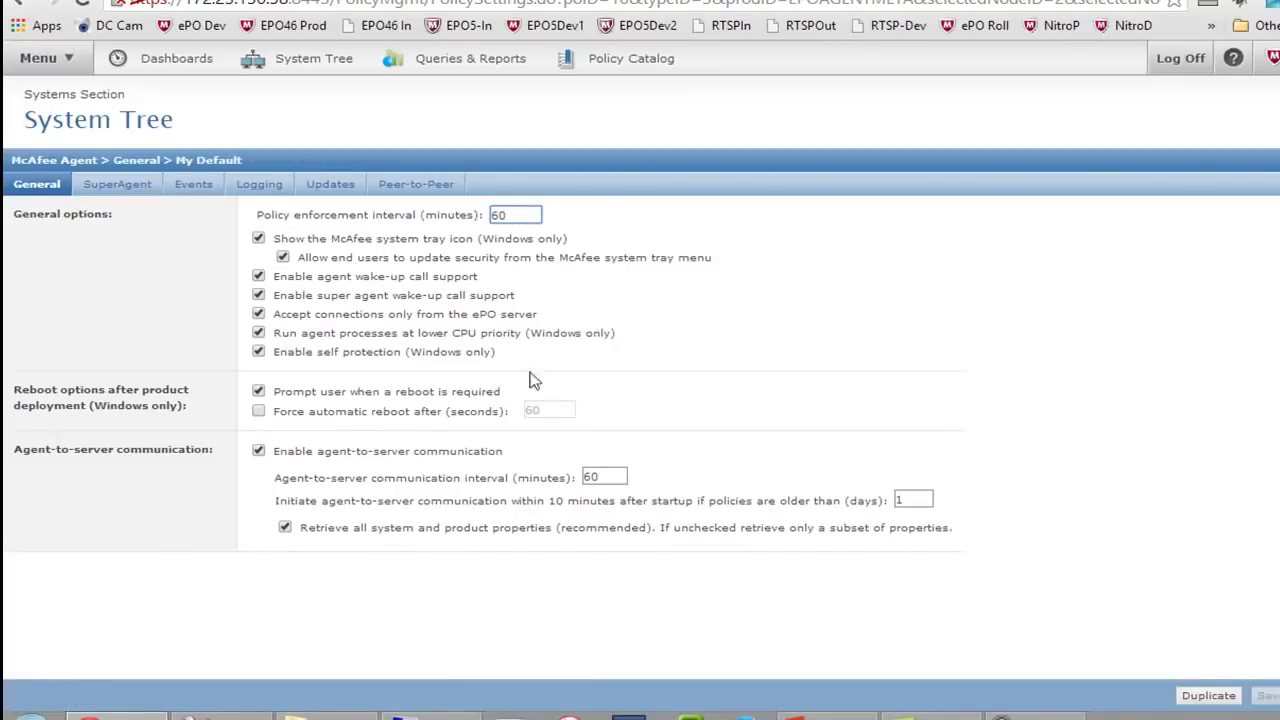
Set the agent-to-server communication interval to 120 minutes and browse the Events, Logging, Updates and Peer-to-Peer settings
double_click(598, 476)
text(120)
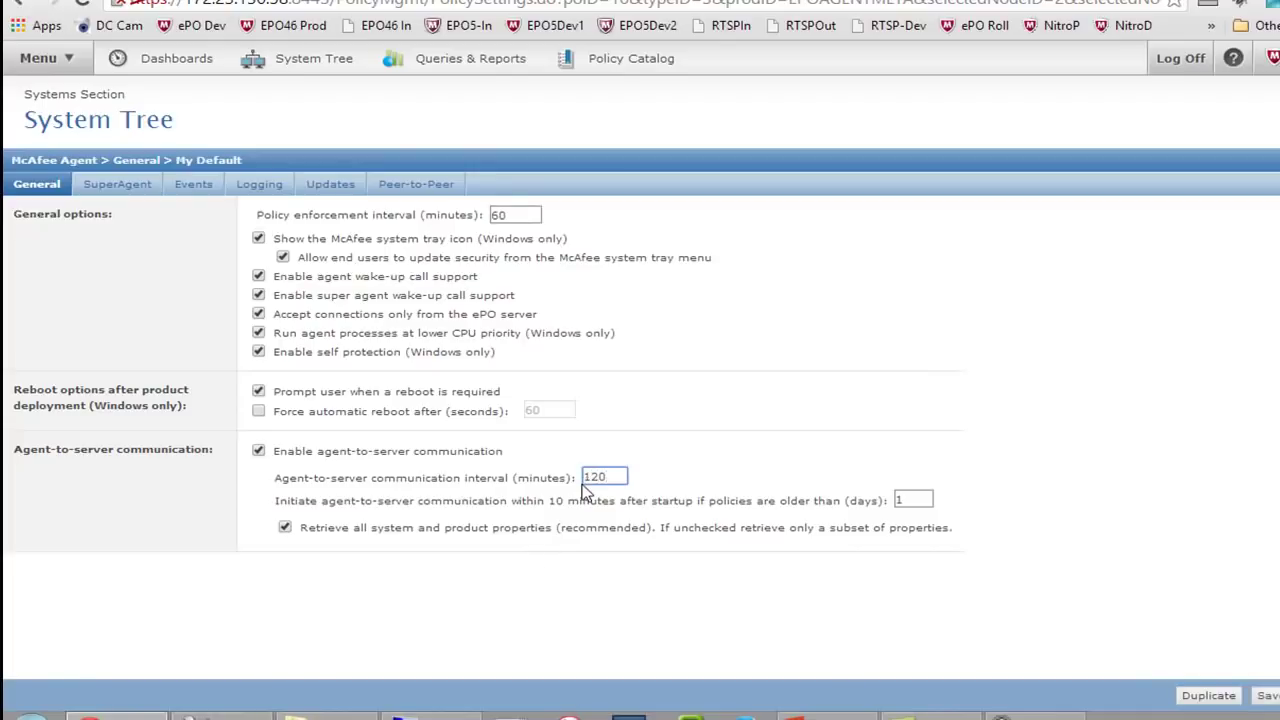
click(186, 188)
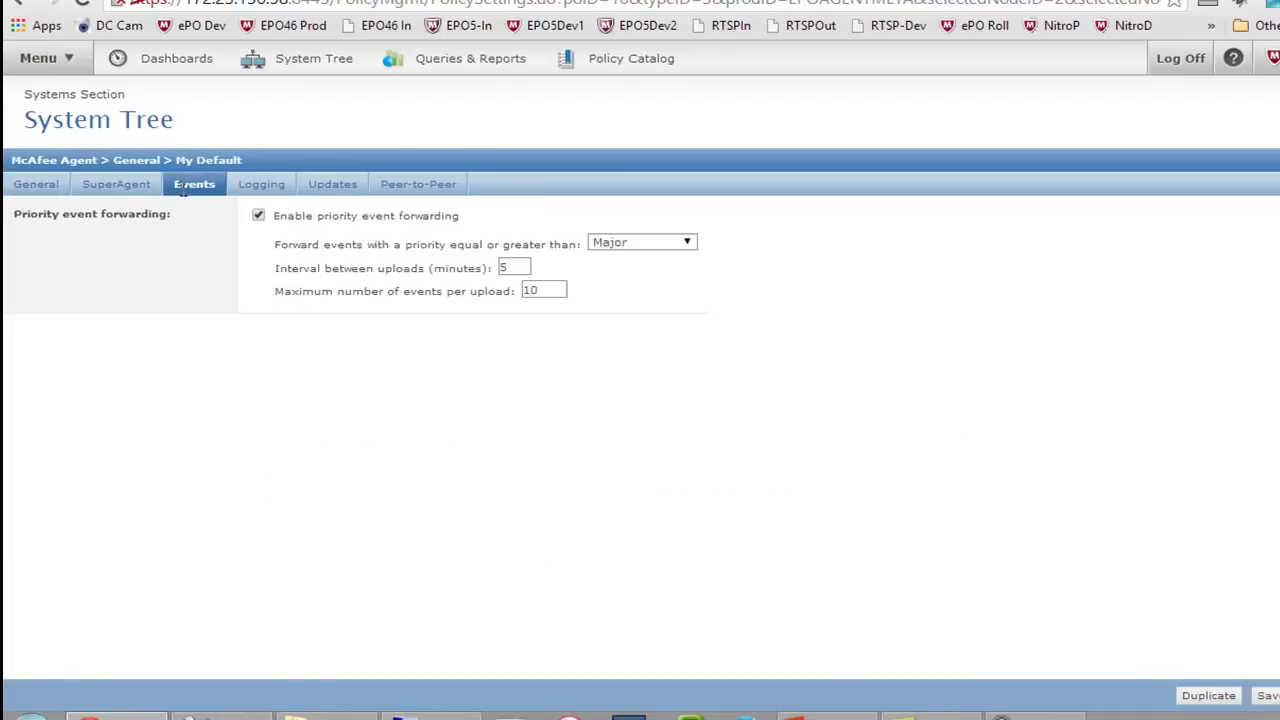
click(268, 189)
click(340, 190)
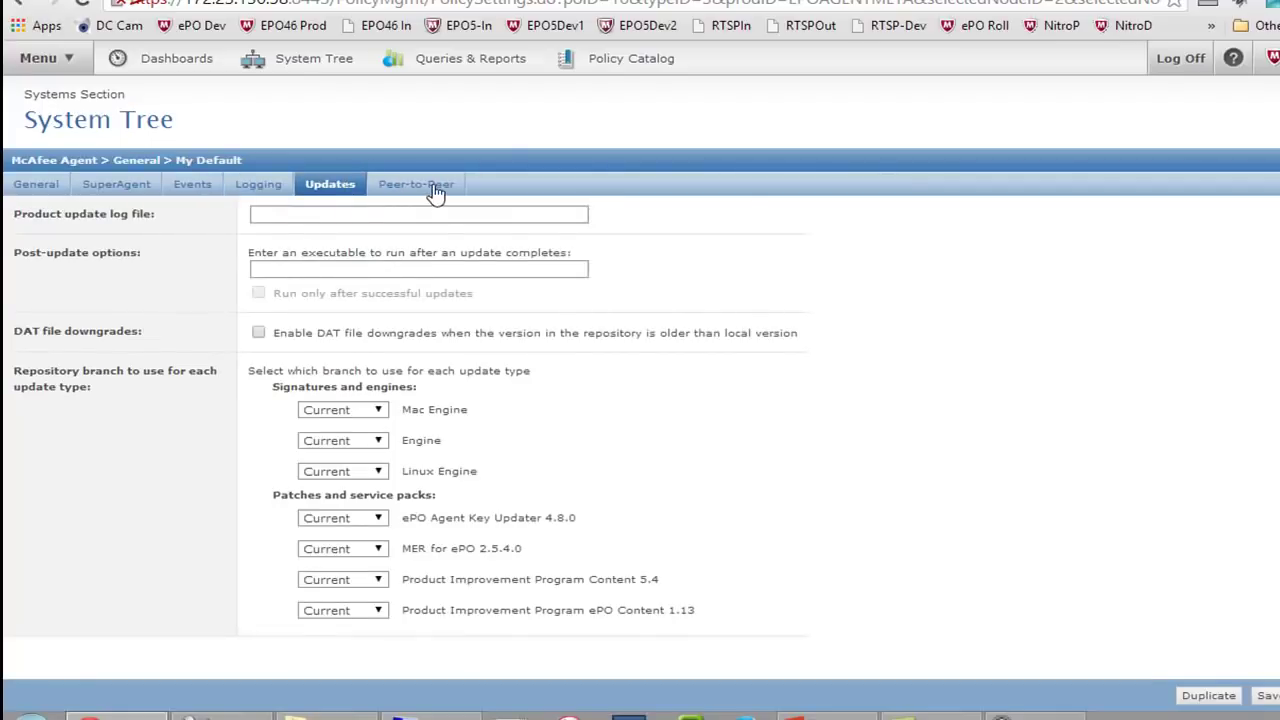
click(435, 193)
Return to the General settings, go back to My Organization's assigned policies, and bring up the main menu
click(48, 191)
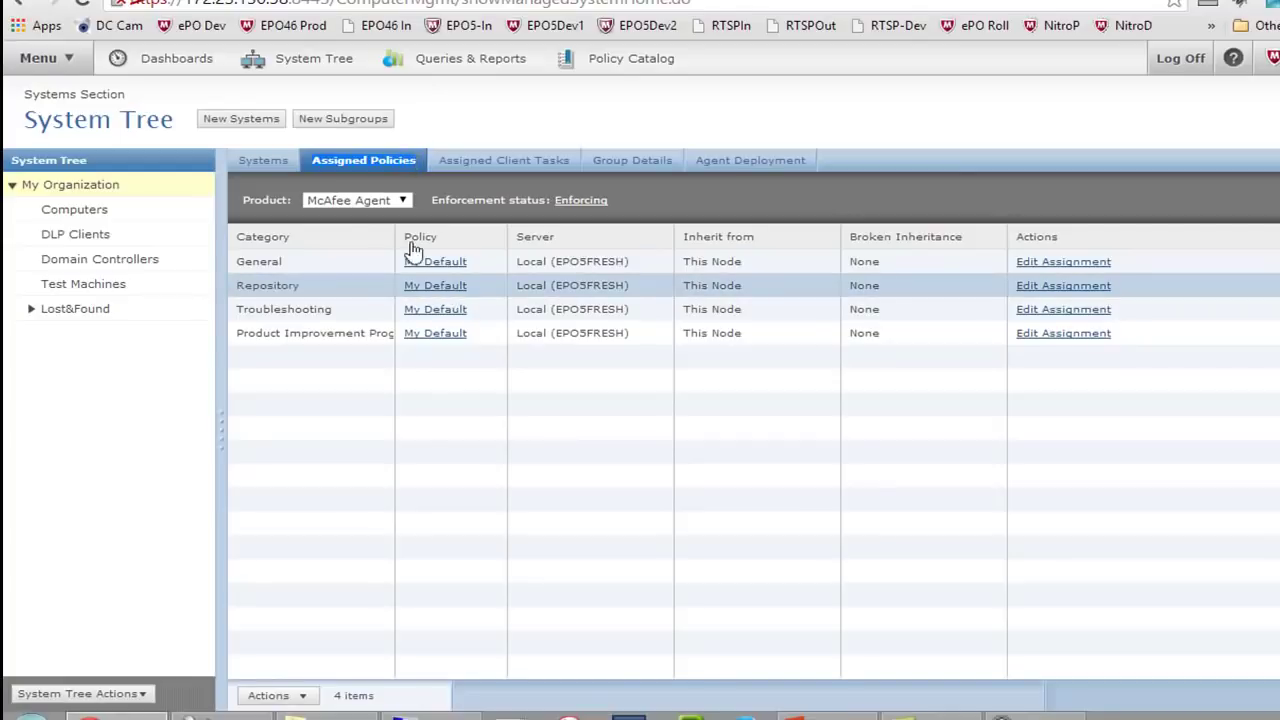
click(383, 200)
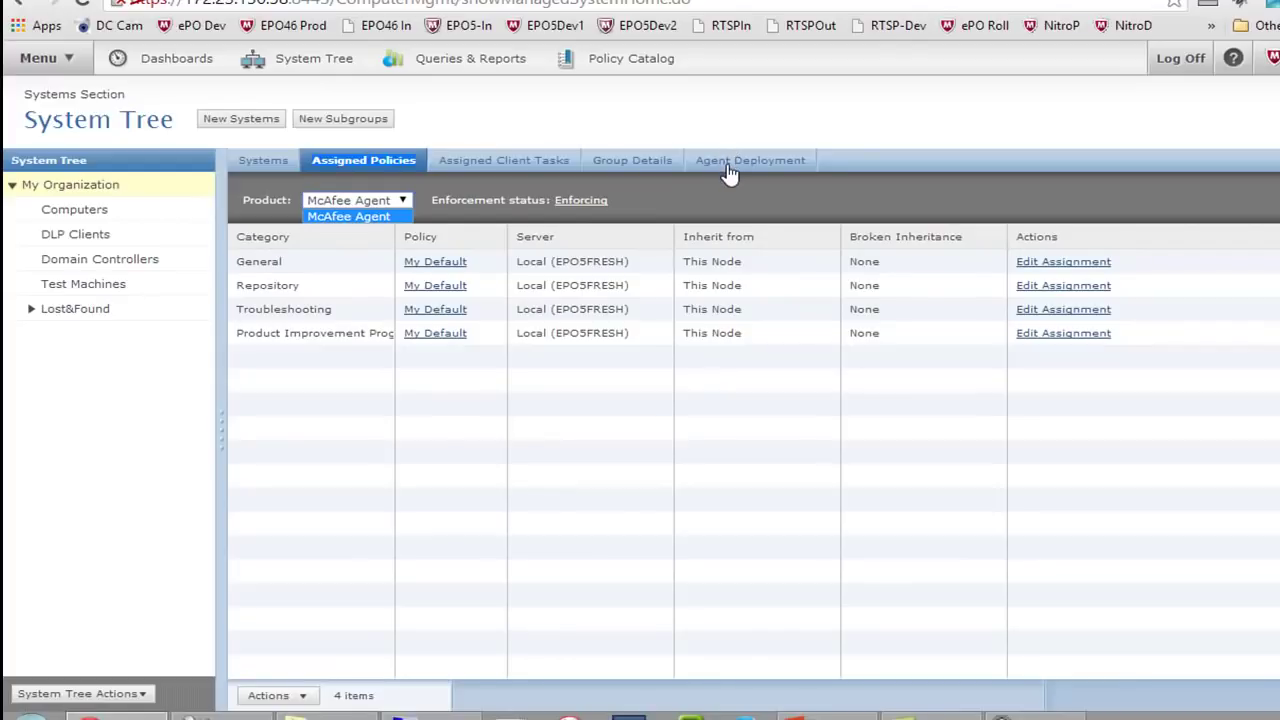
click(55, 60)
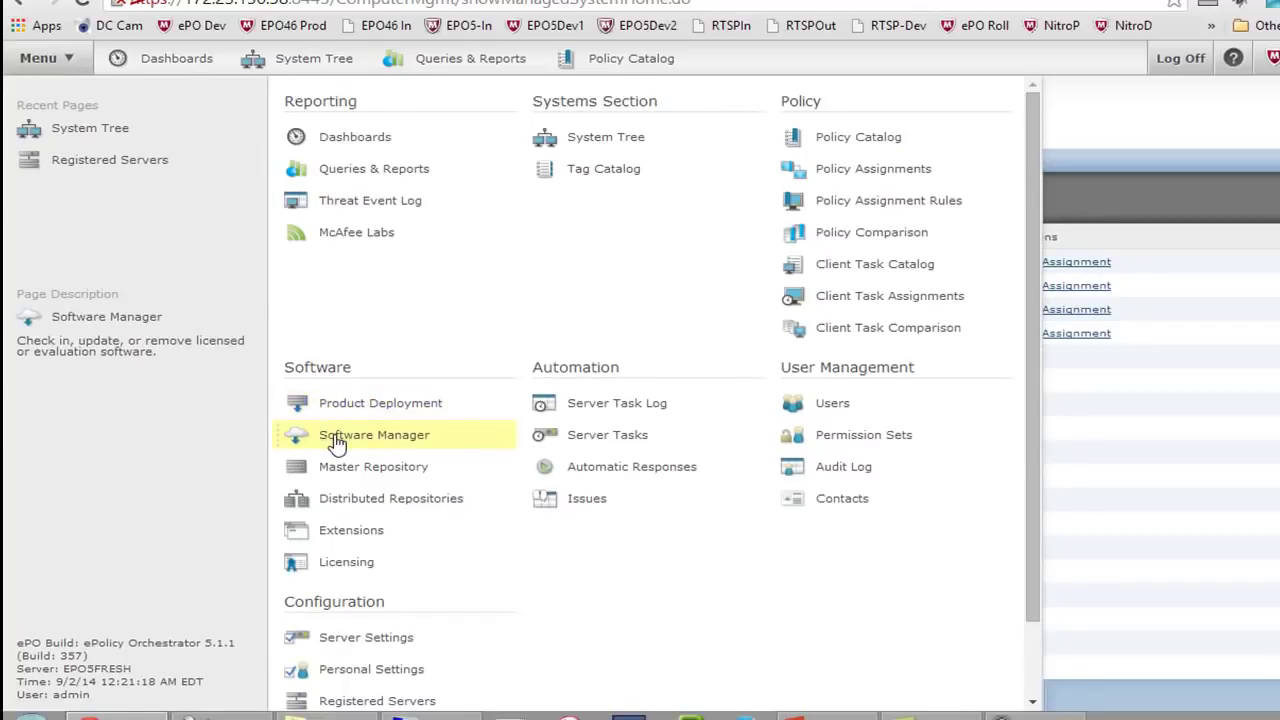
Drag Software Manager, Extensions and Master Repository from the menu onto the top bar as shortcuts
drag(334, 435, 757, 64)
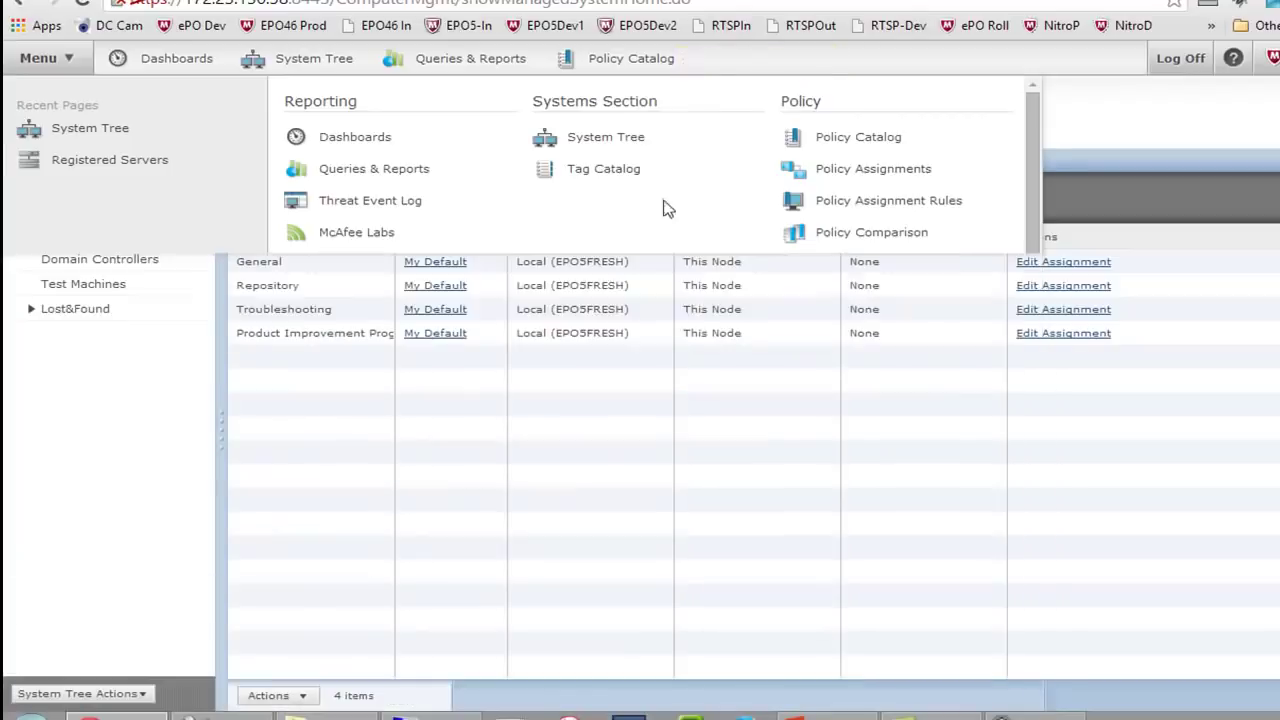
click(42, 60)
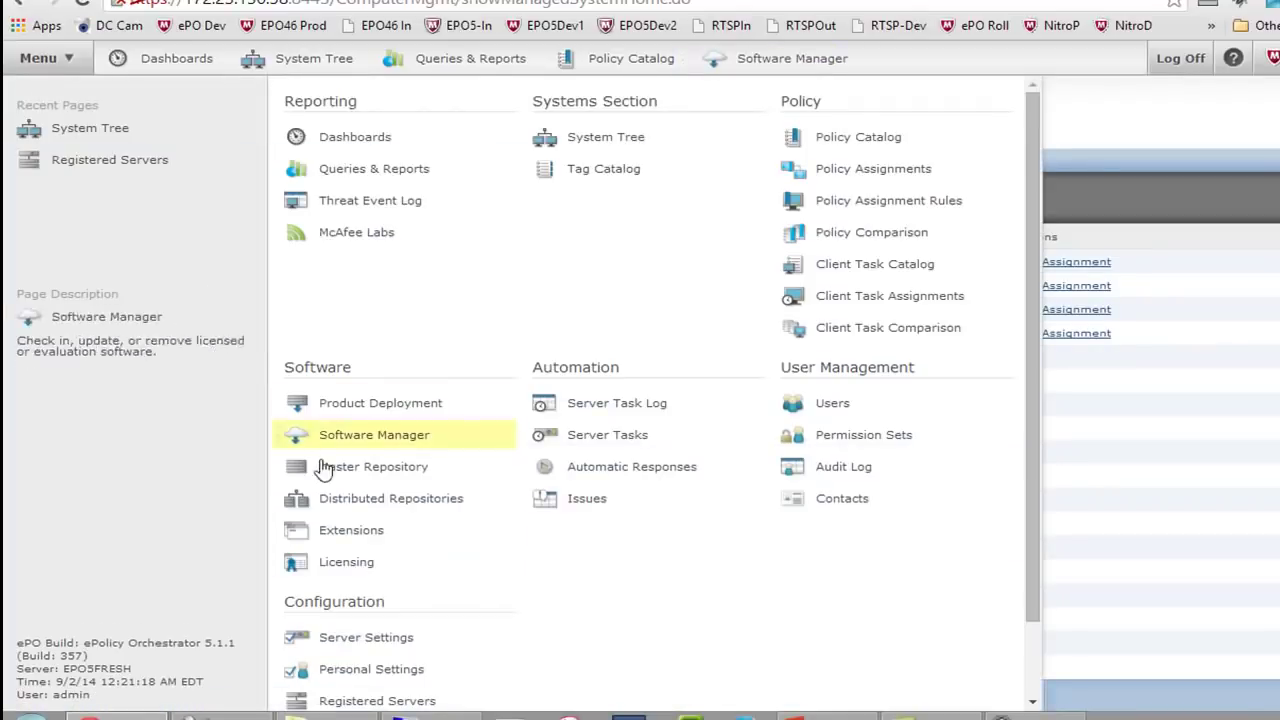
drag(354, 531, 903, 52)
click(40, 60)
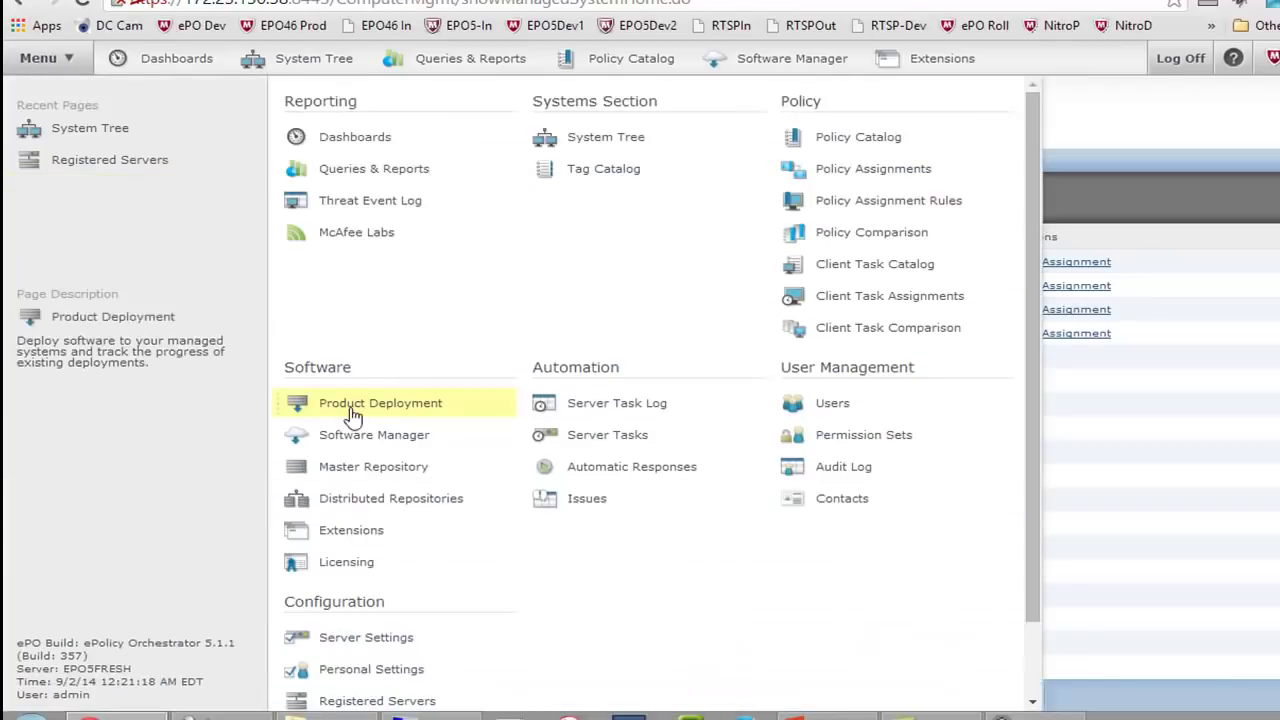
drag(400, 470, 1166, 54)
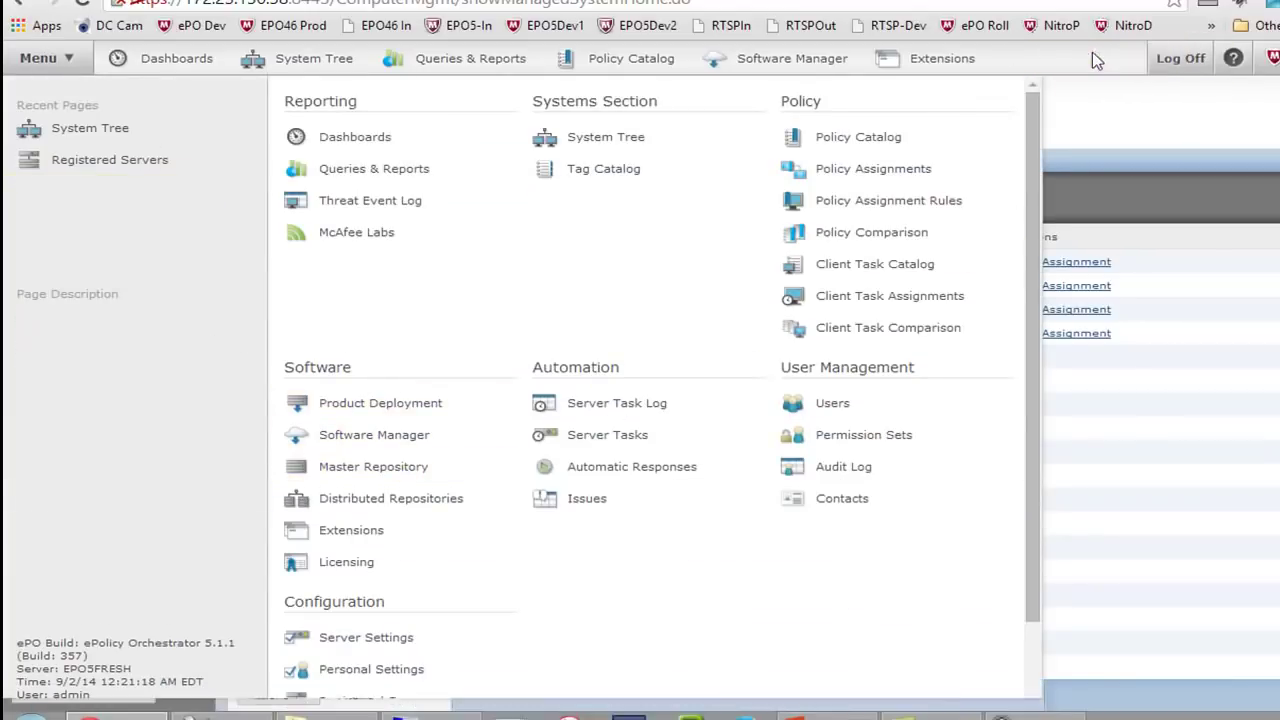
click(1135, 58)
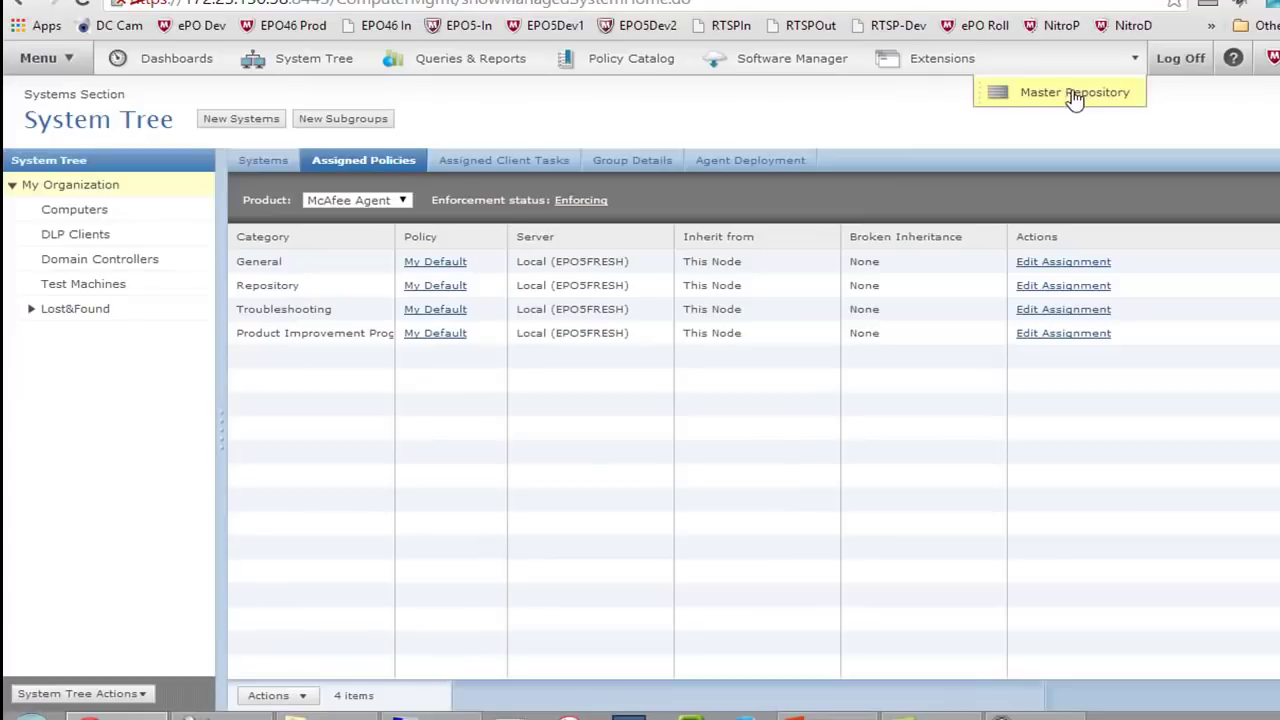
Install the MEGv7.0 extensions zip from the Toolkit folder on the Extensions page
click(914, 62)
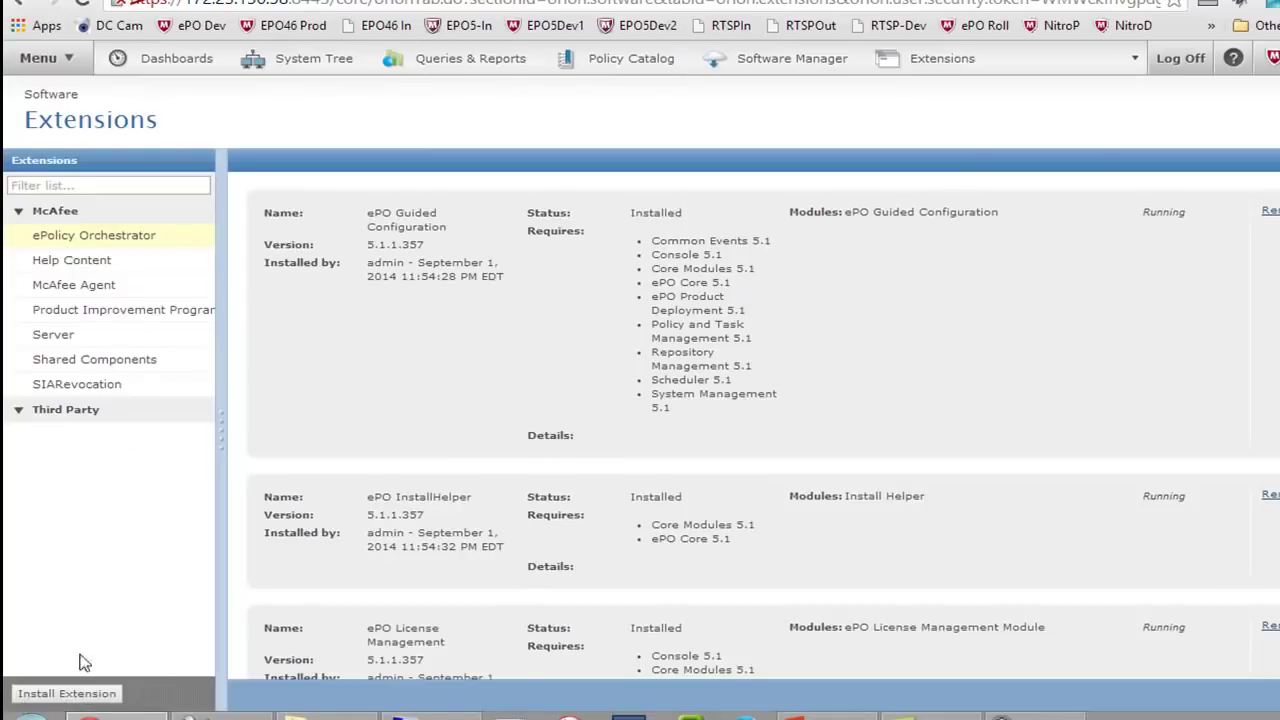
click(75, 699)
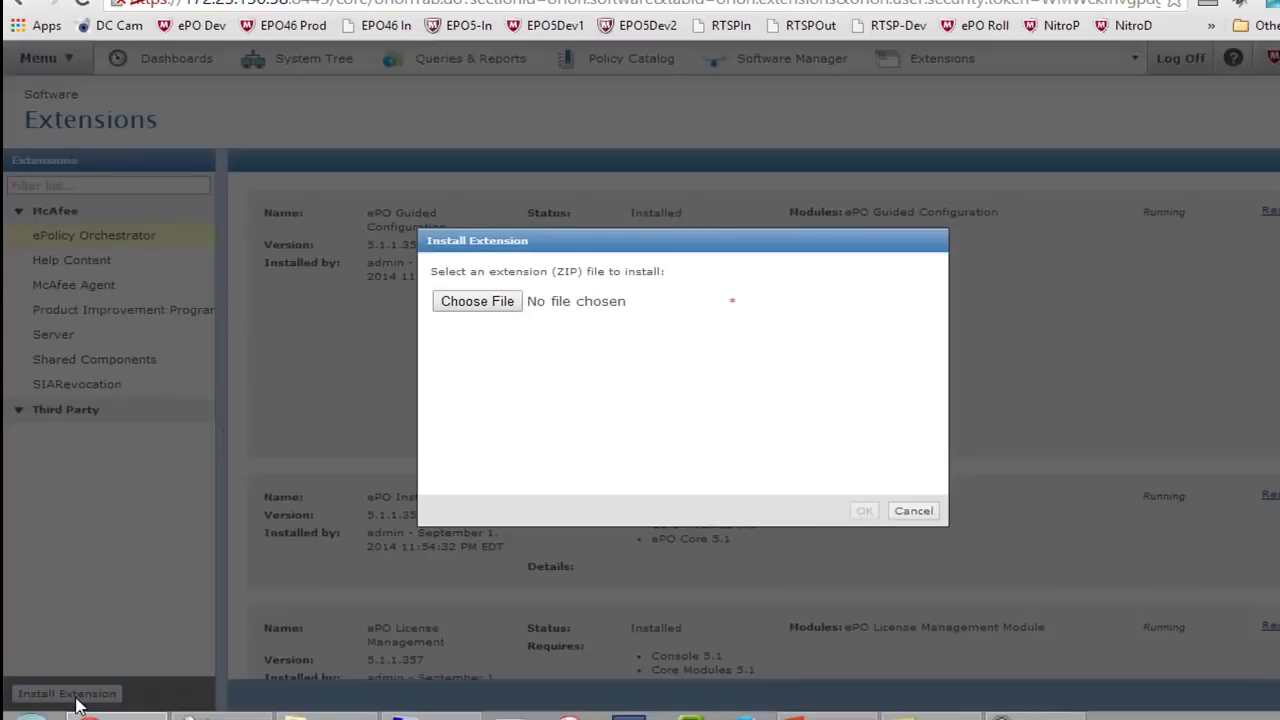
click(476, 306)
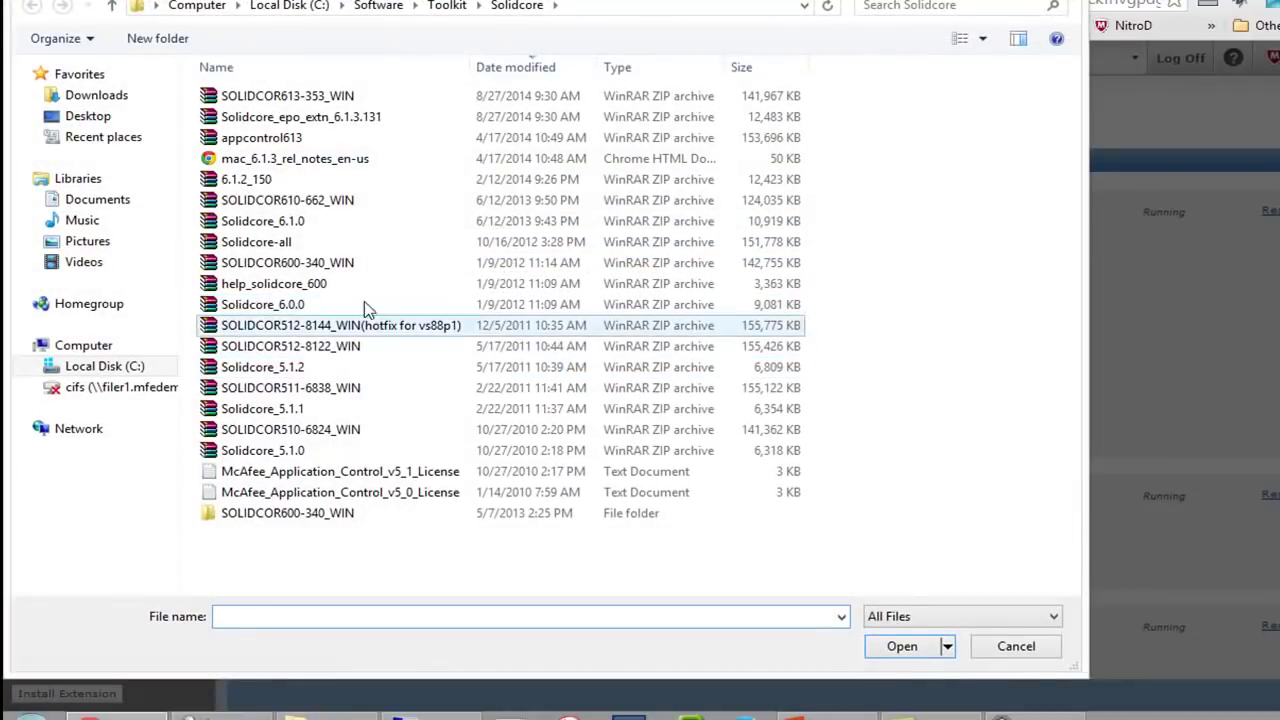
click(447, 6)
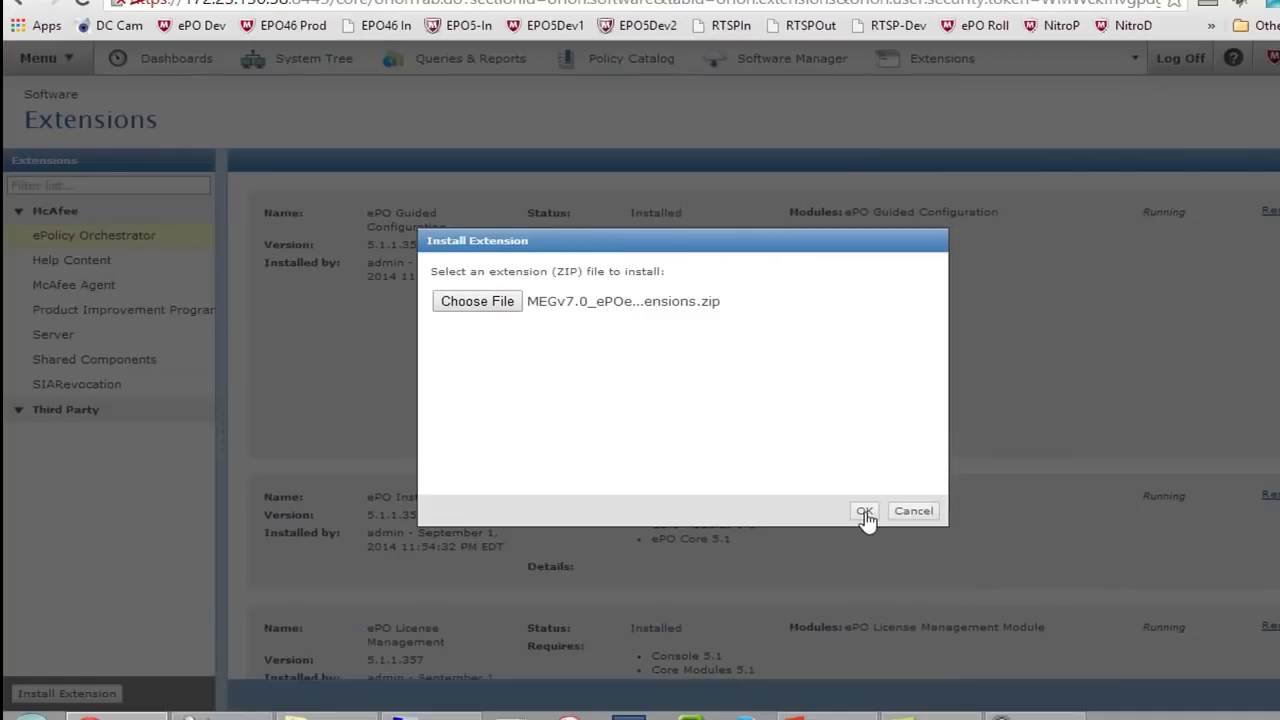
click(864, 514)
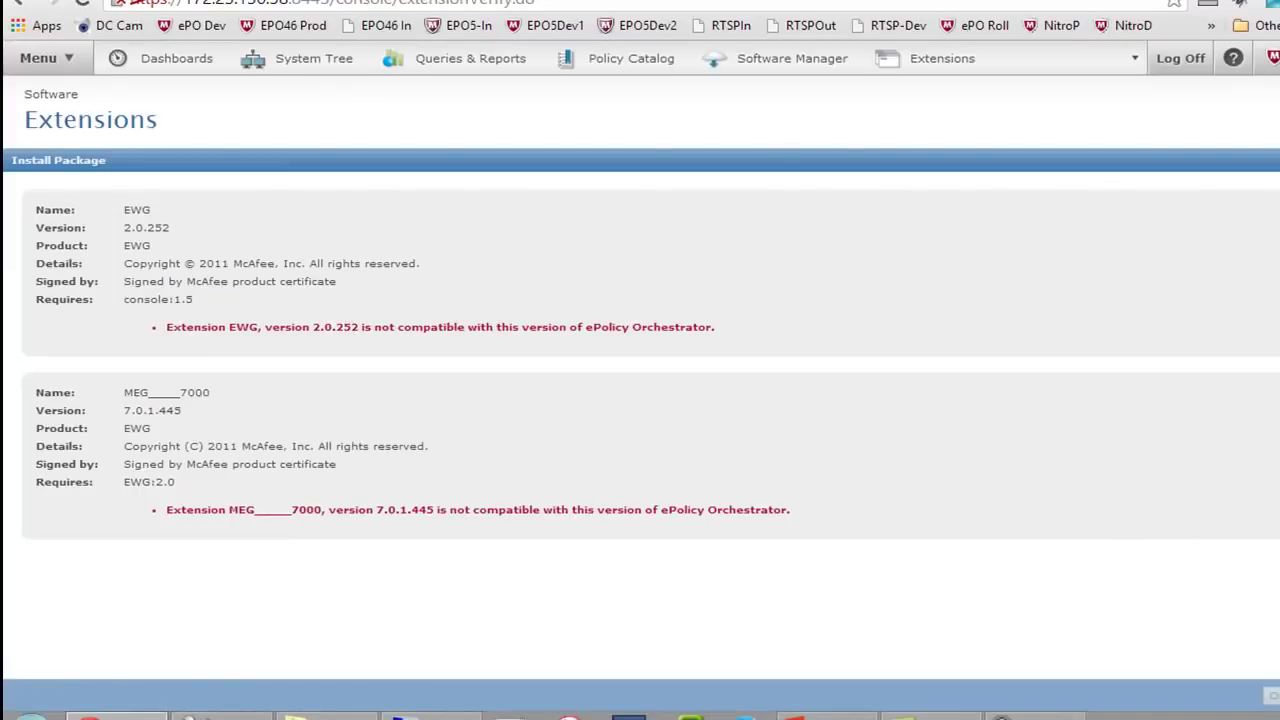
Dismiss the incompatibility report and open Master Repository from the navigation bar overflow
click(1278, 695)
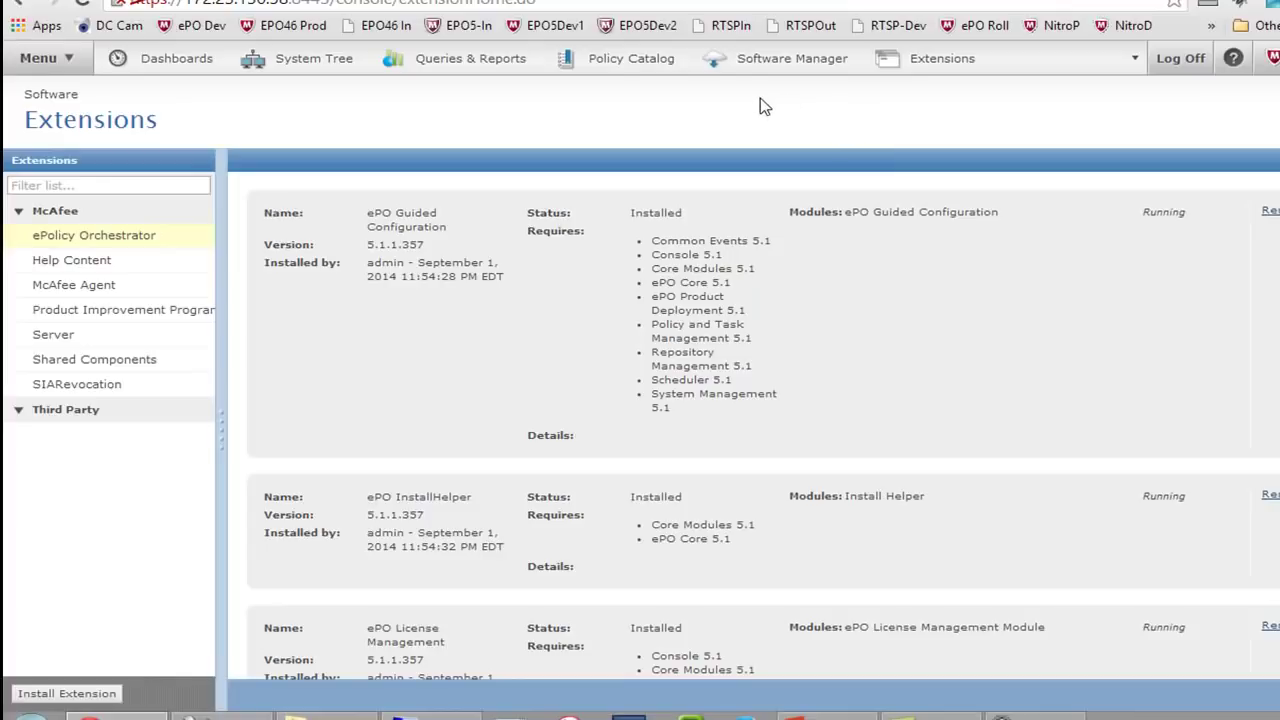
click(1134, 60)
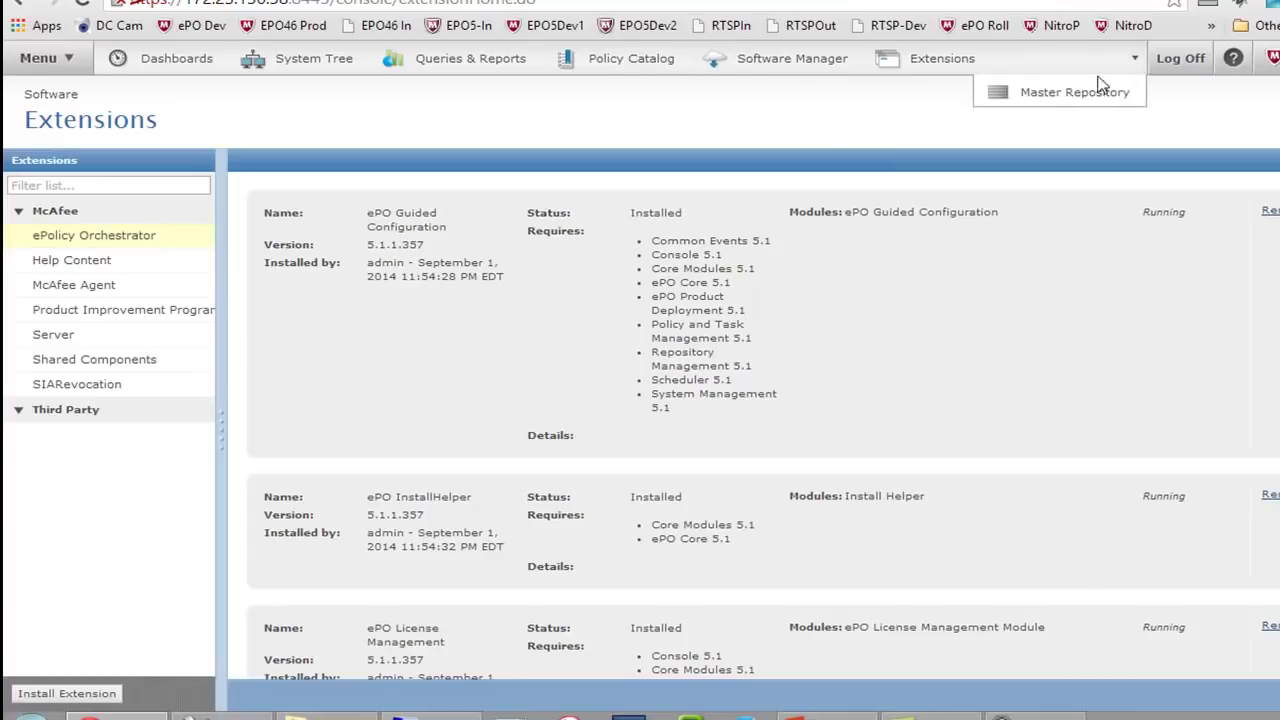
click(1093, 100)
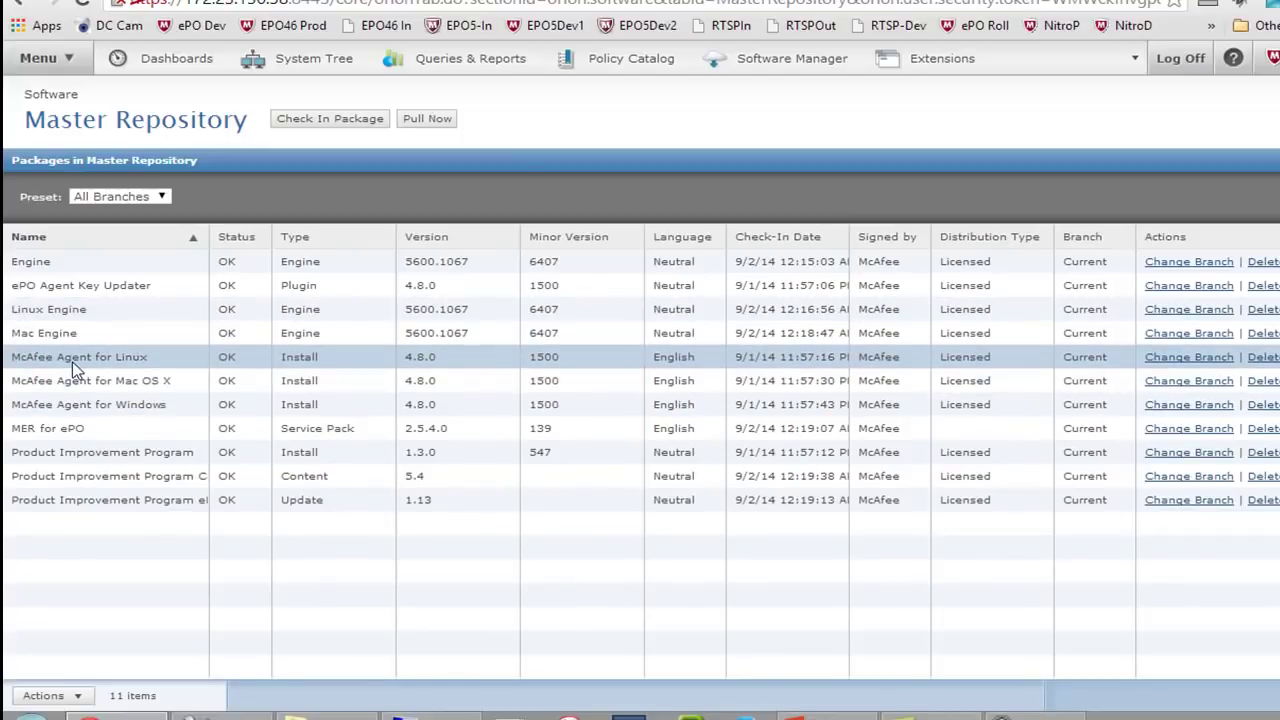
click(337, 121)
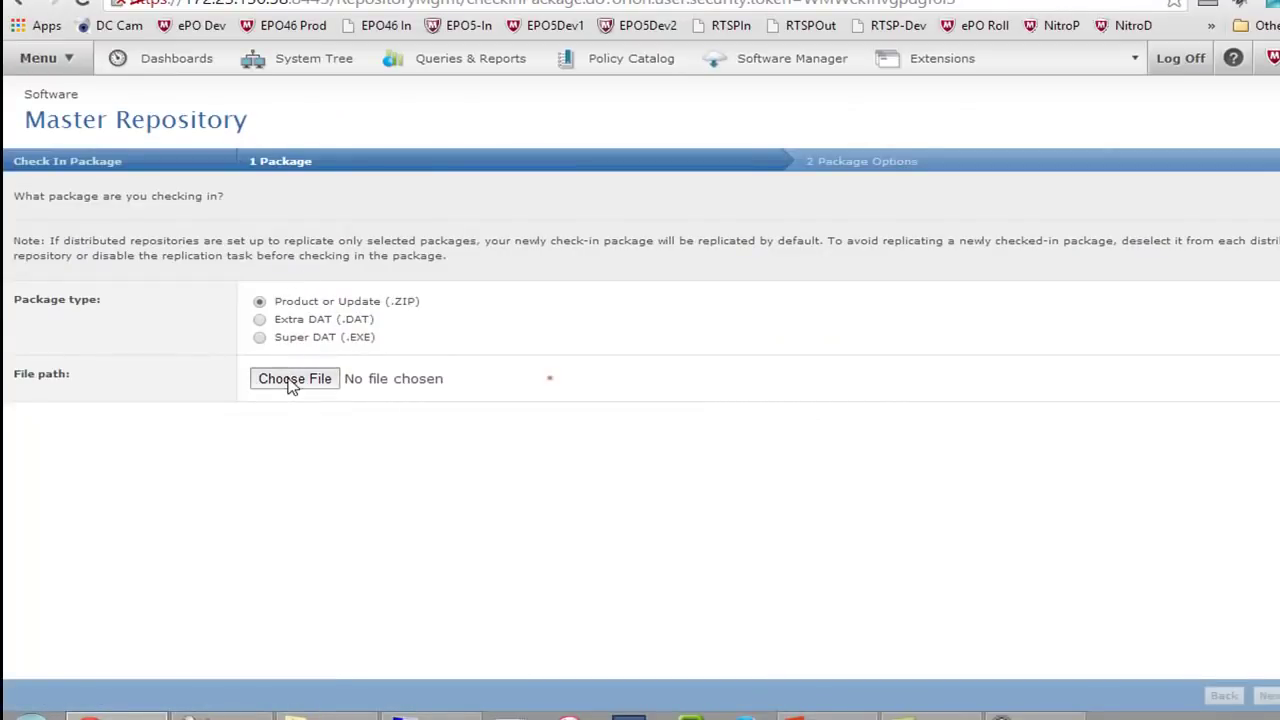
click(292, 381)
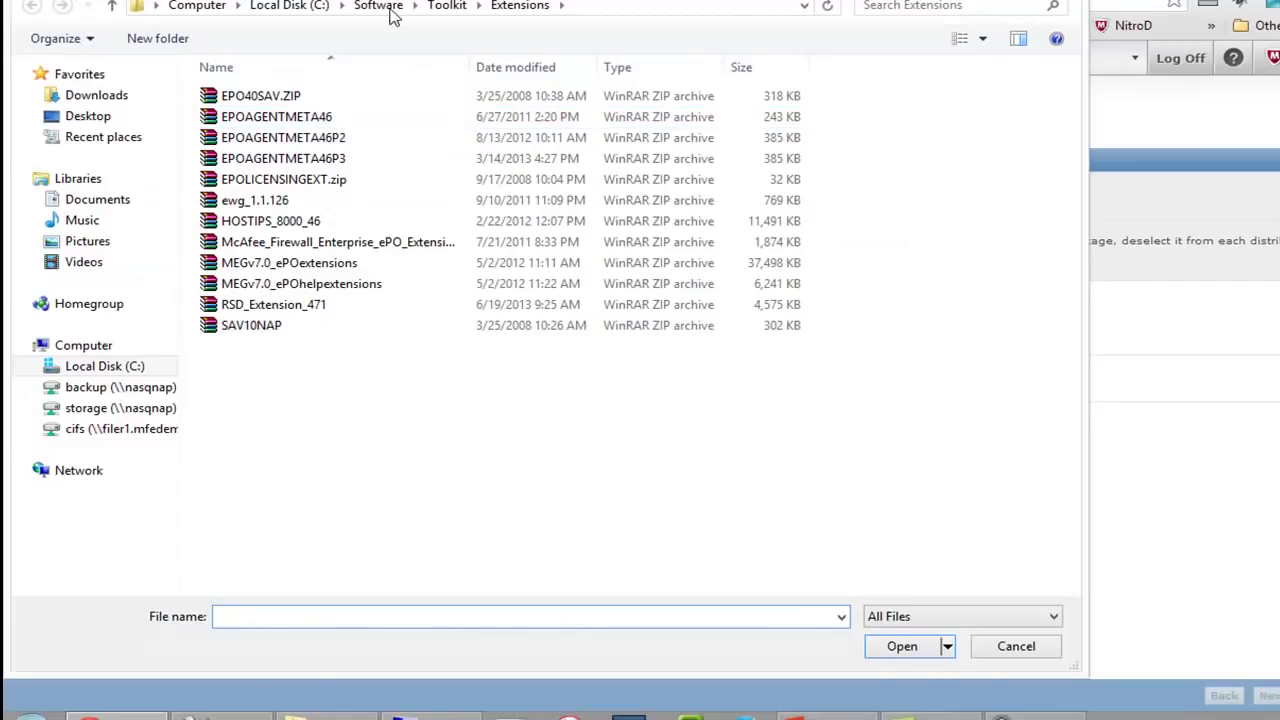
click(447, 8)
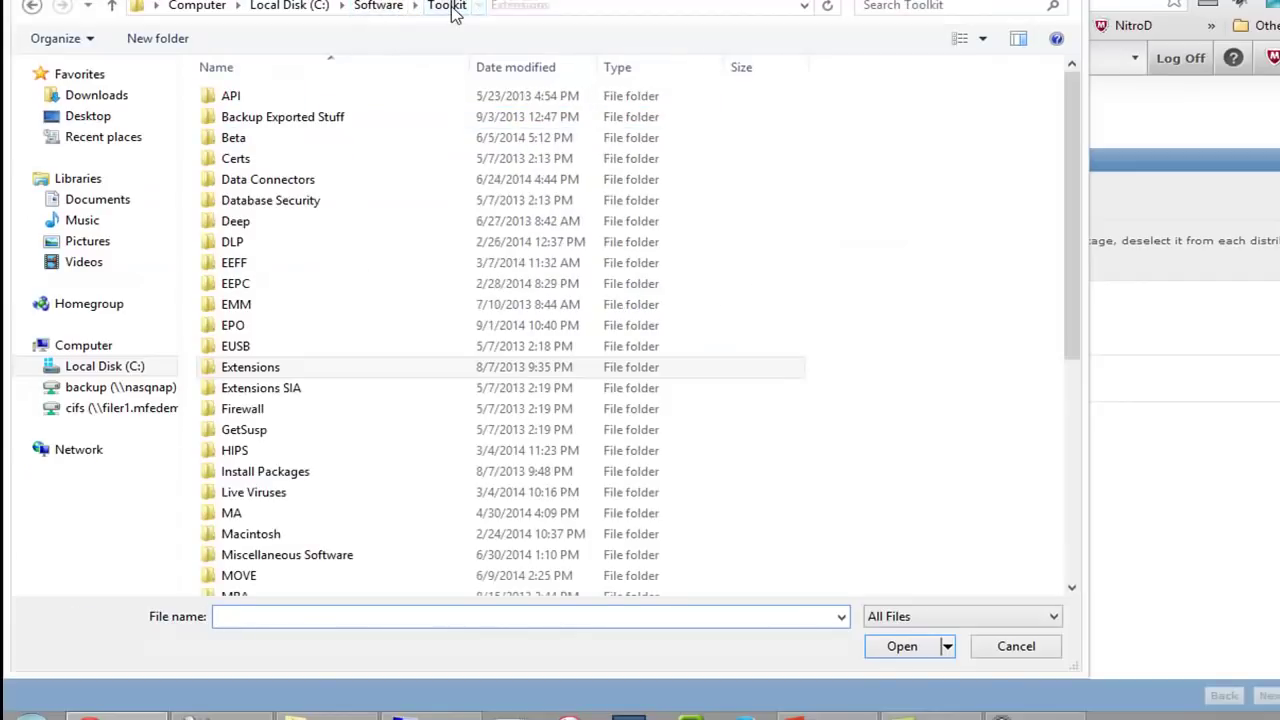
double_click(235, 284)
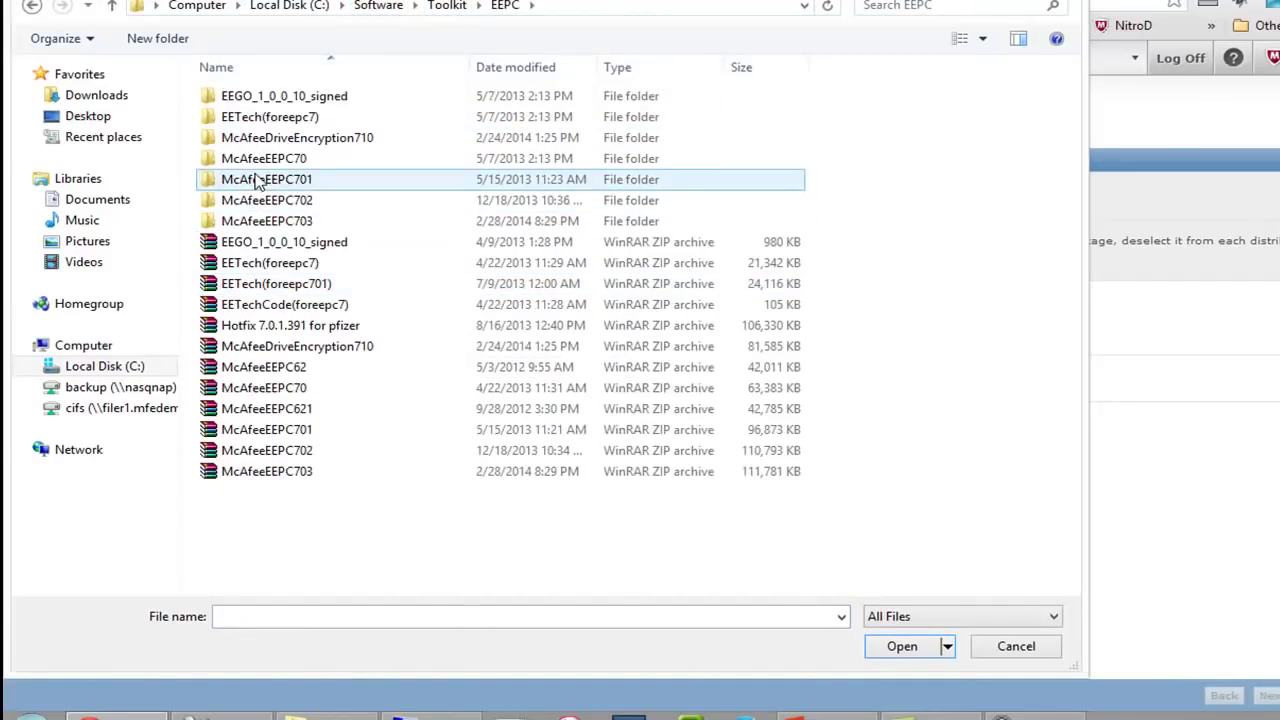
double_click(262, 221)
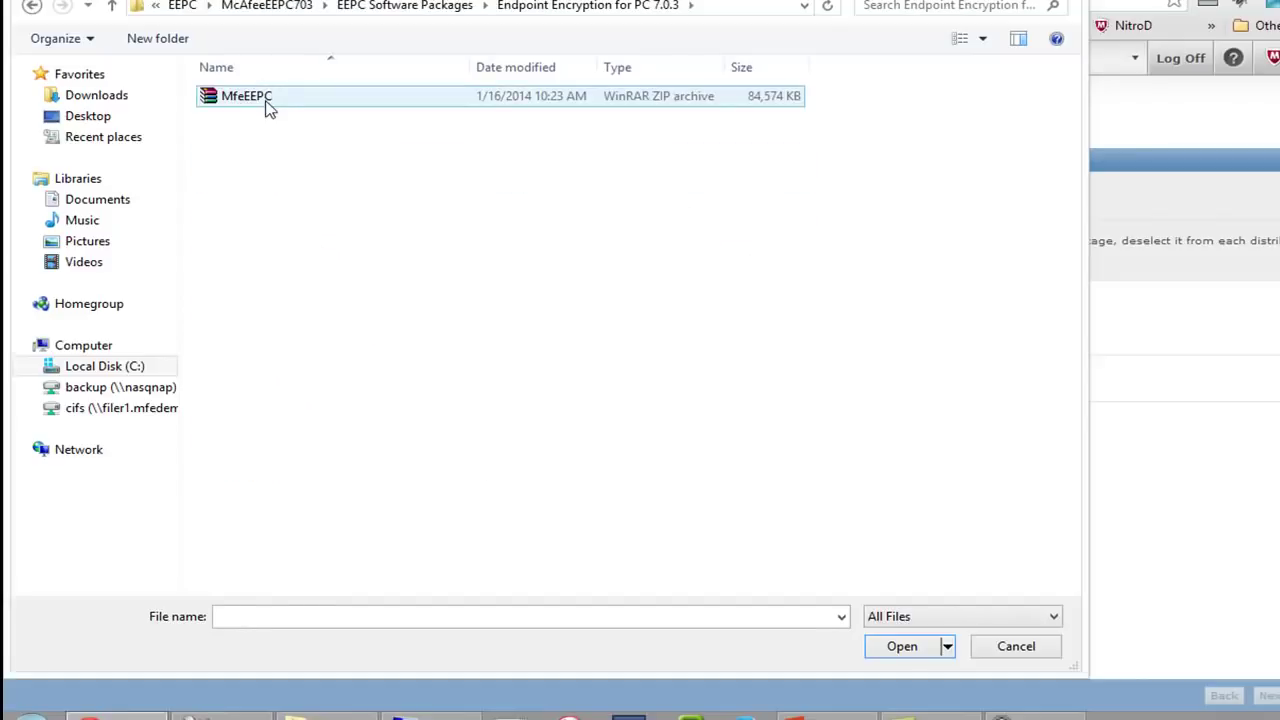
double_click(269, 103)
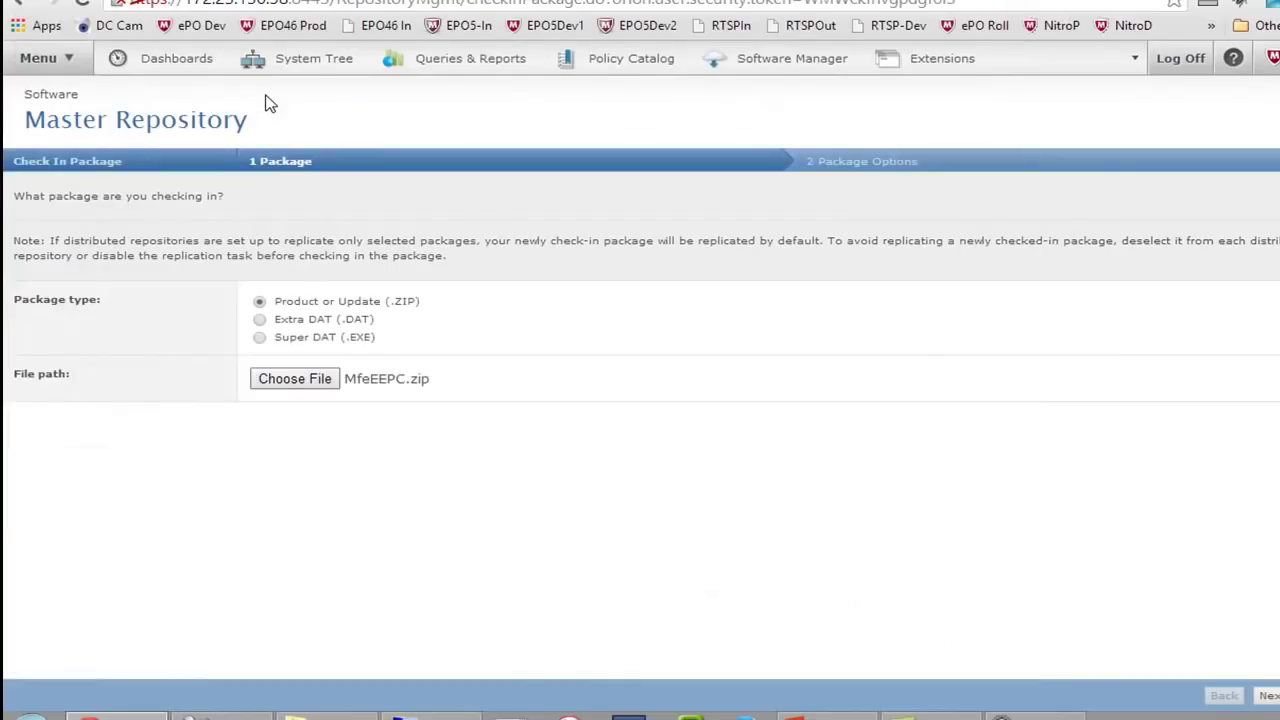
click(1269, 697)
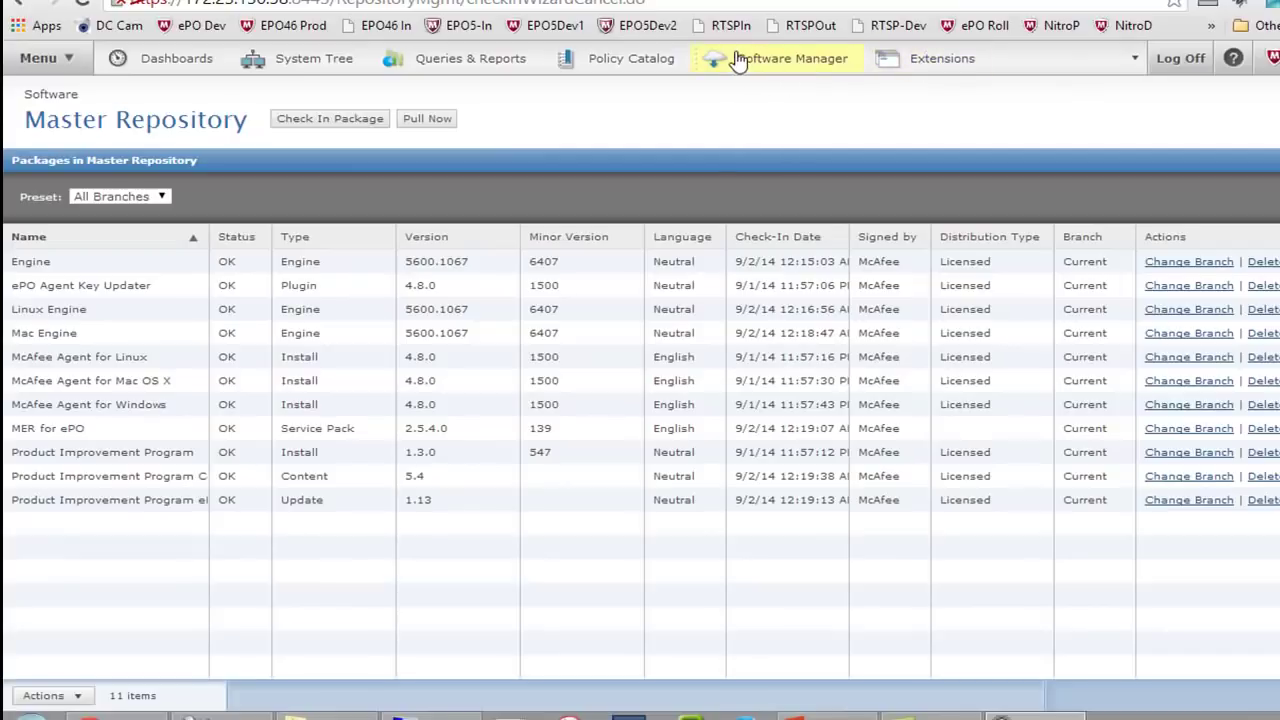
In Software Manager, browse the checked-in licensed and evaluation software and the not-checked-in evaluation software
click(772, 62)
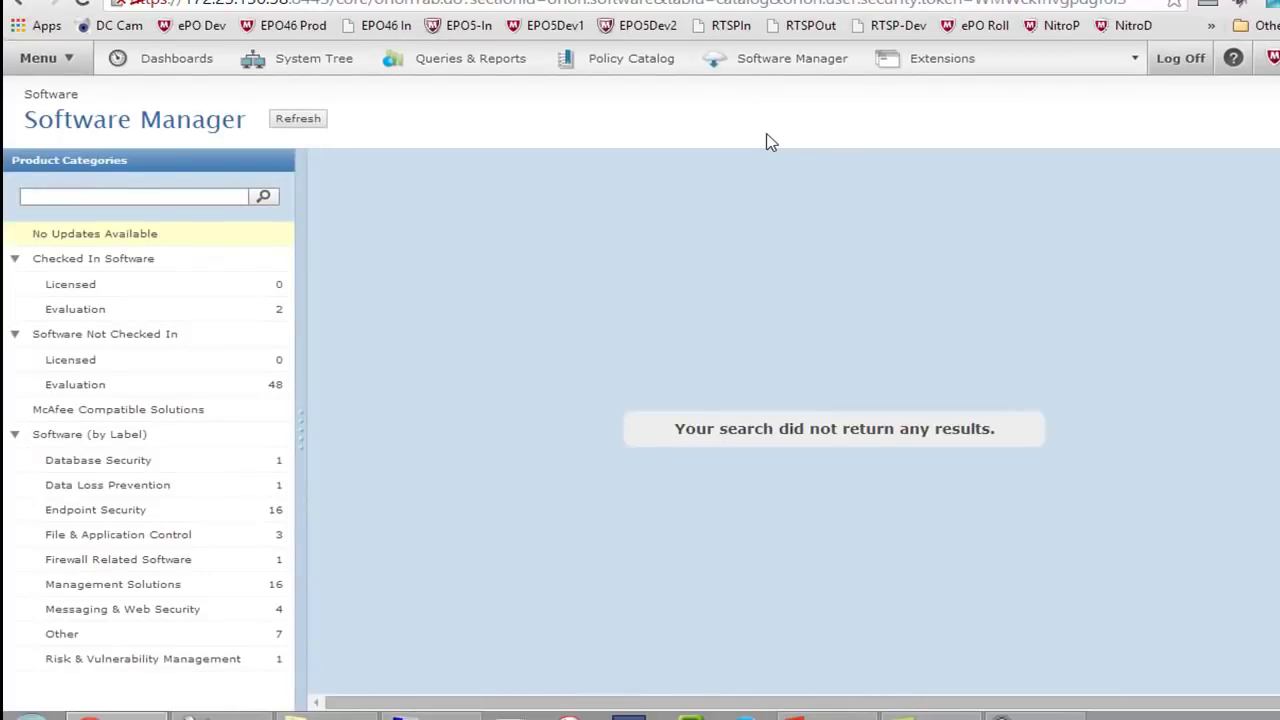
click(113, 288)
click(120, 316)
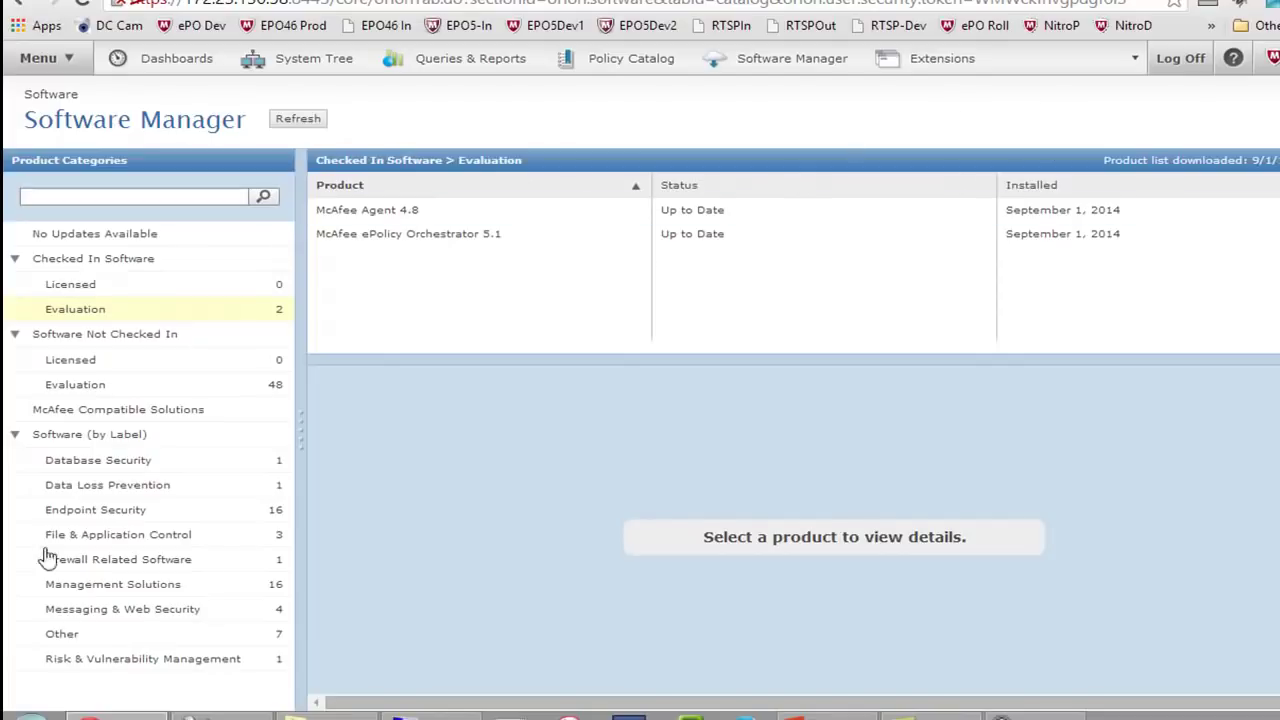
click(114, 390)
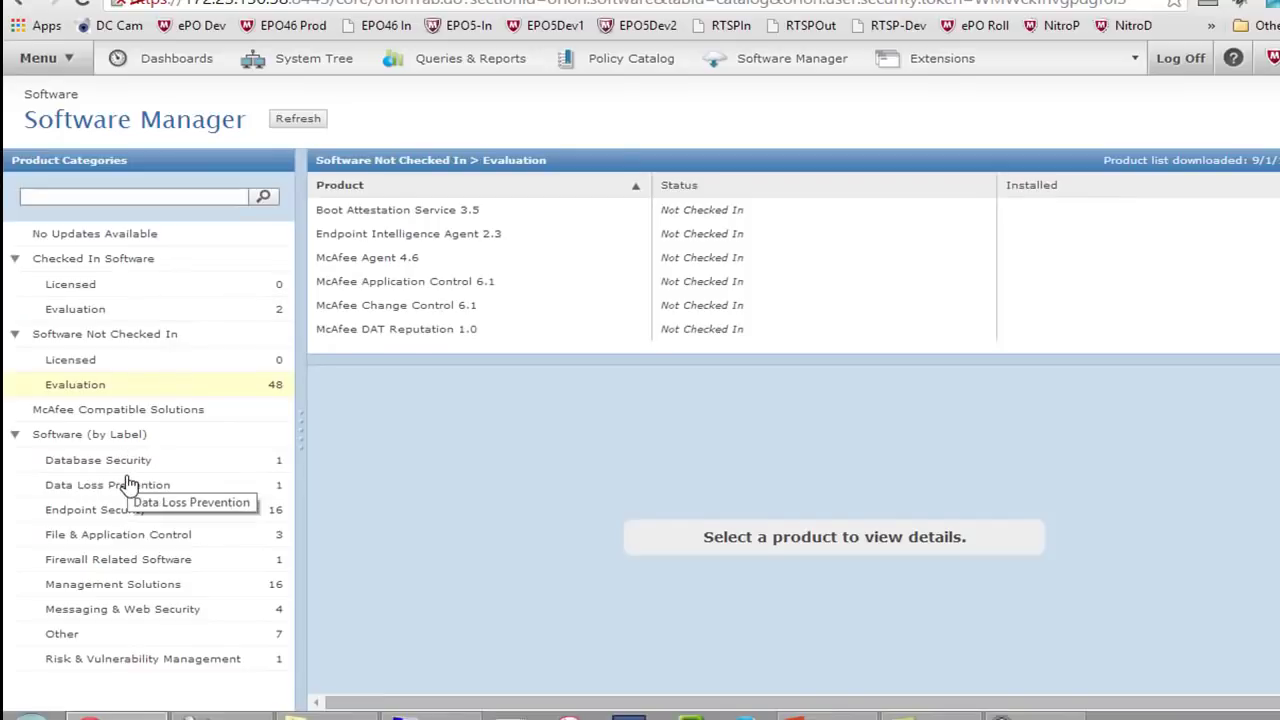
Show the Endpoint Security products and open McAfee VirusScan Enterprise 8.8's details
click(134, 507)
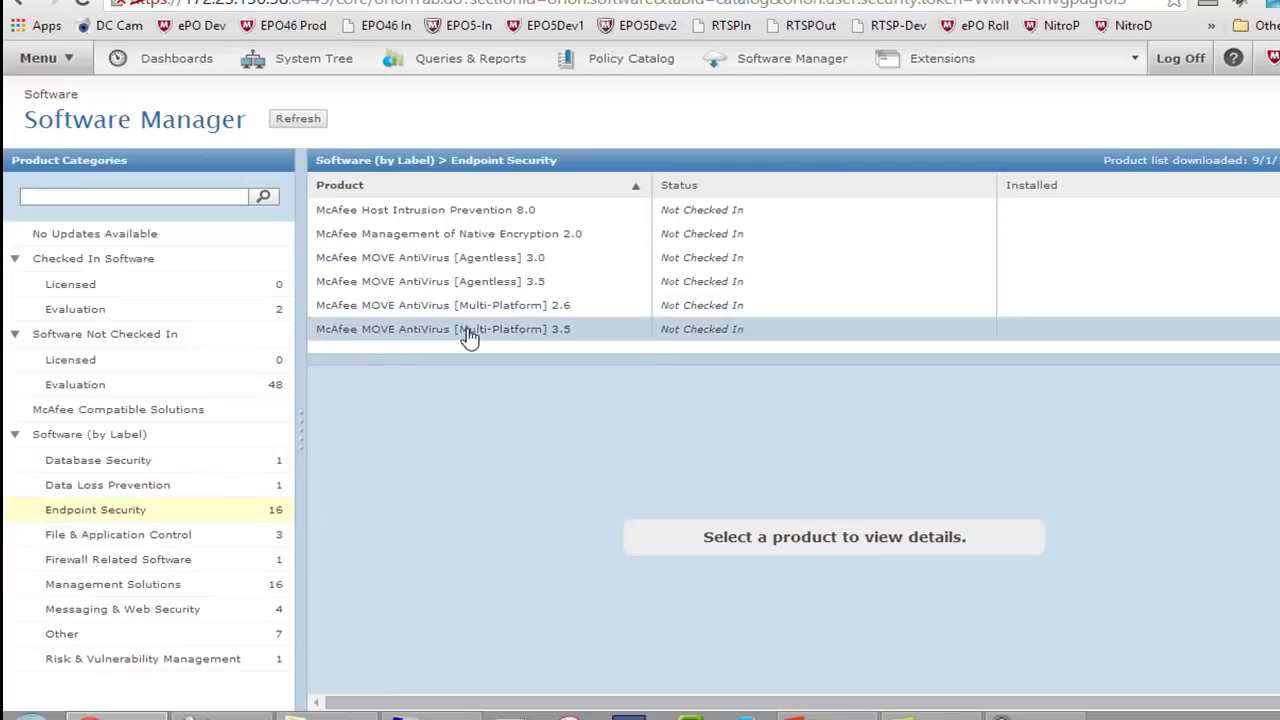
scroll(510, 236, down, 6)
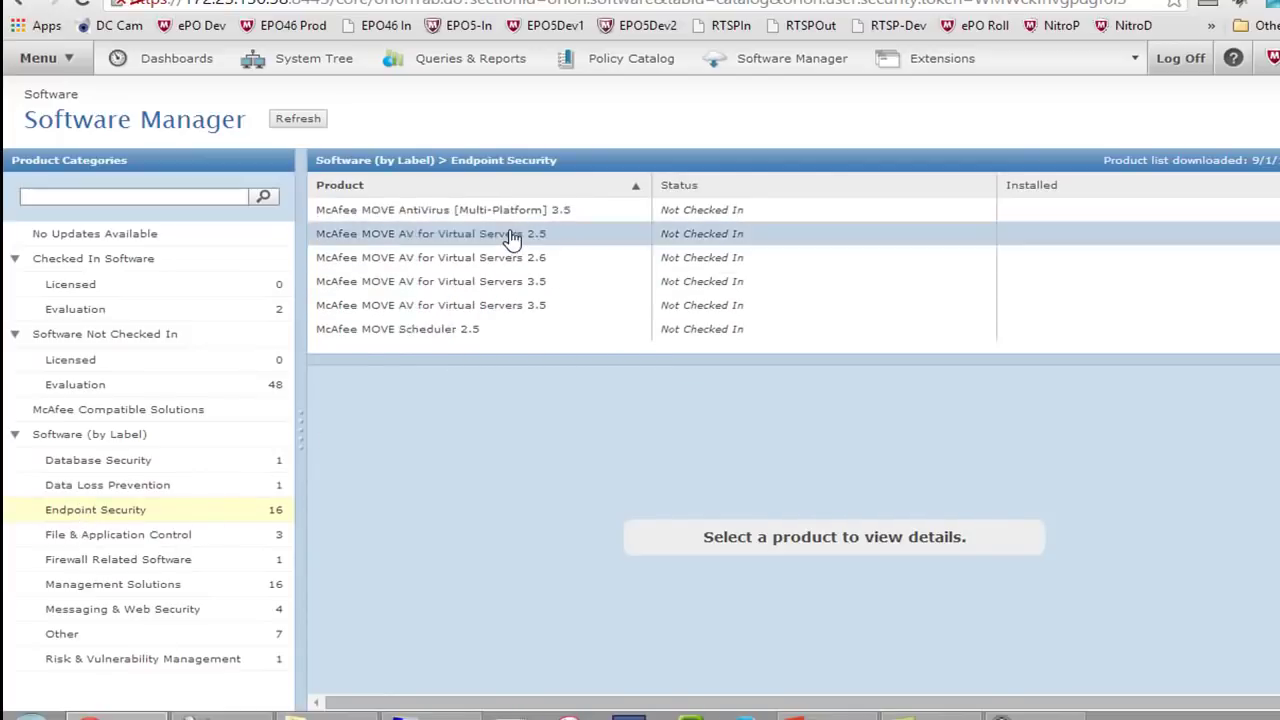
scroll(510, 236, down, 4)
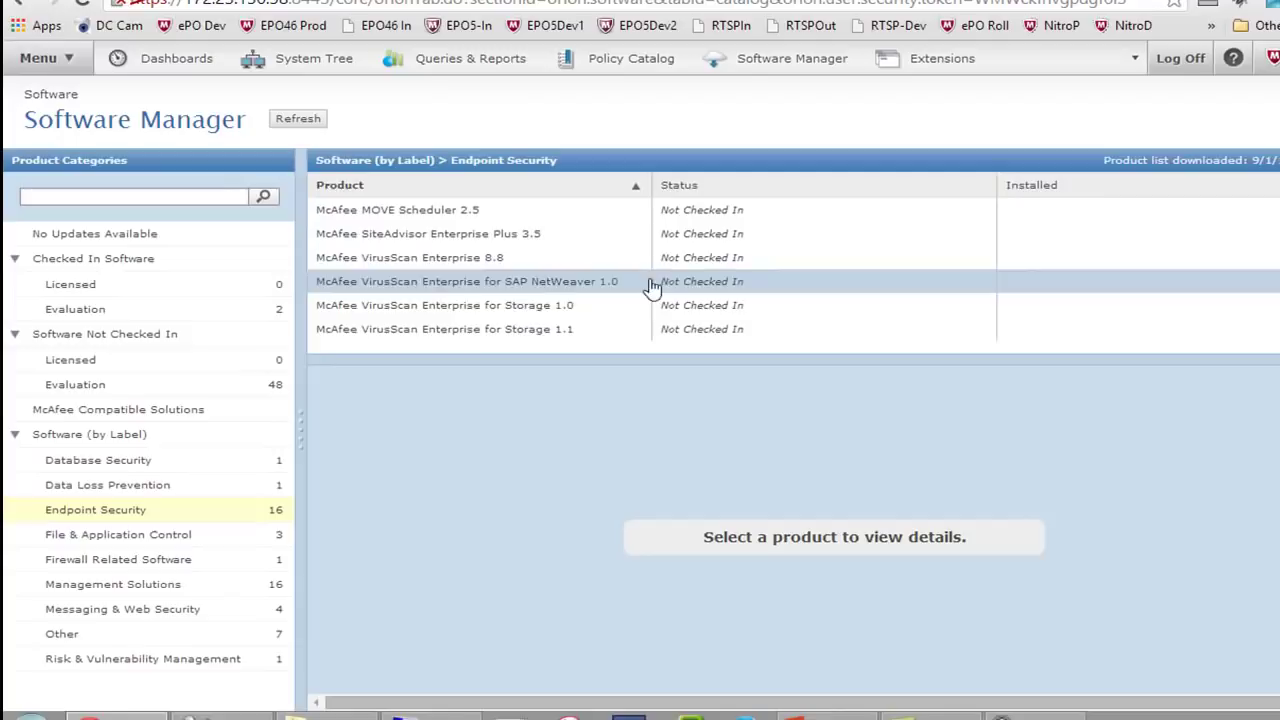
click(499, 266)
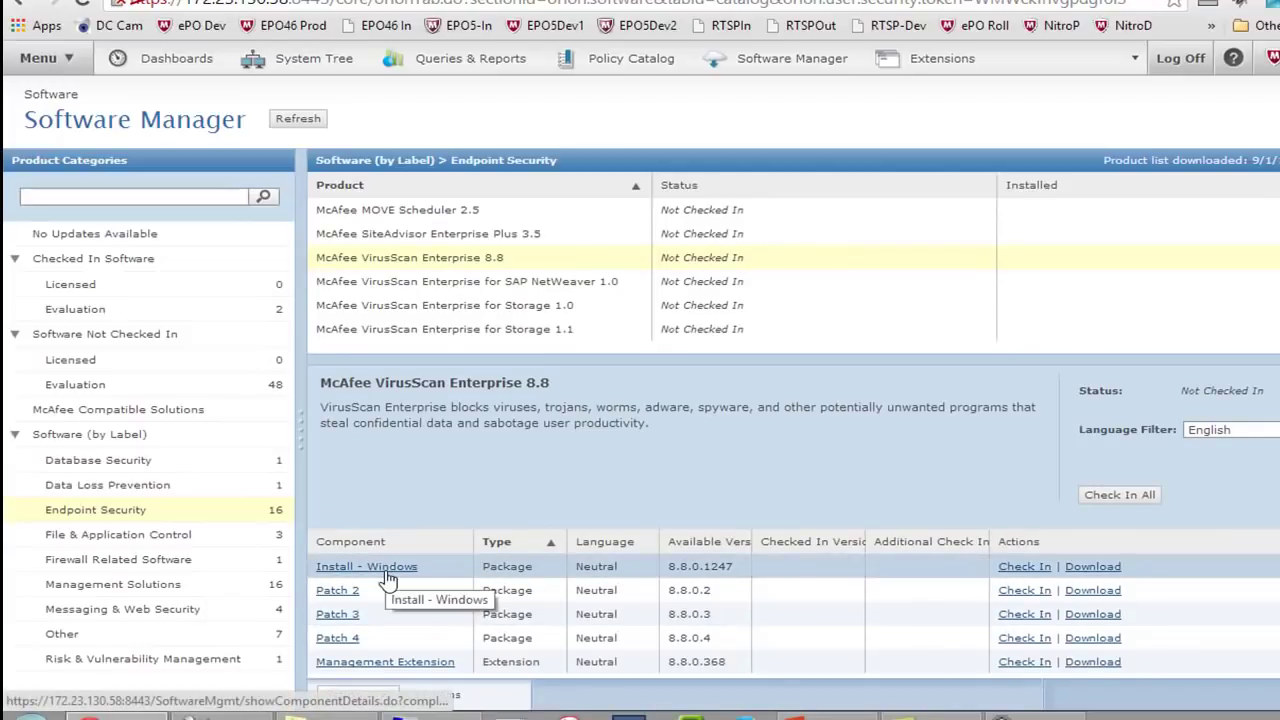
scroll(1256, 600, down, 3)
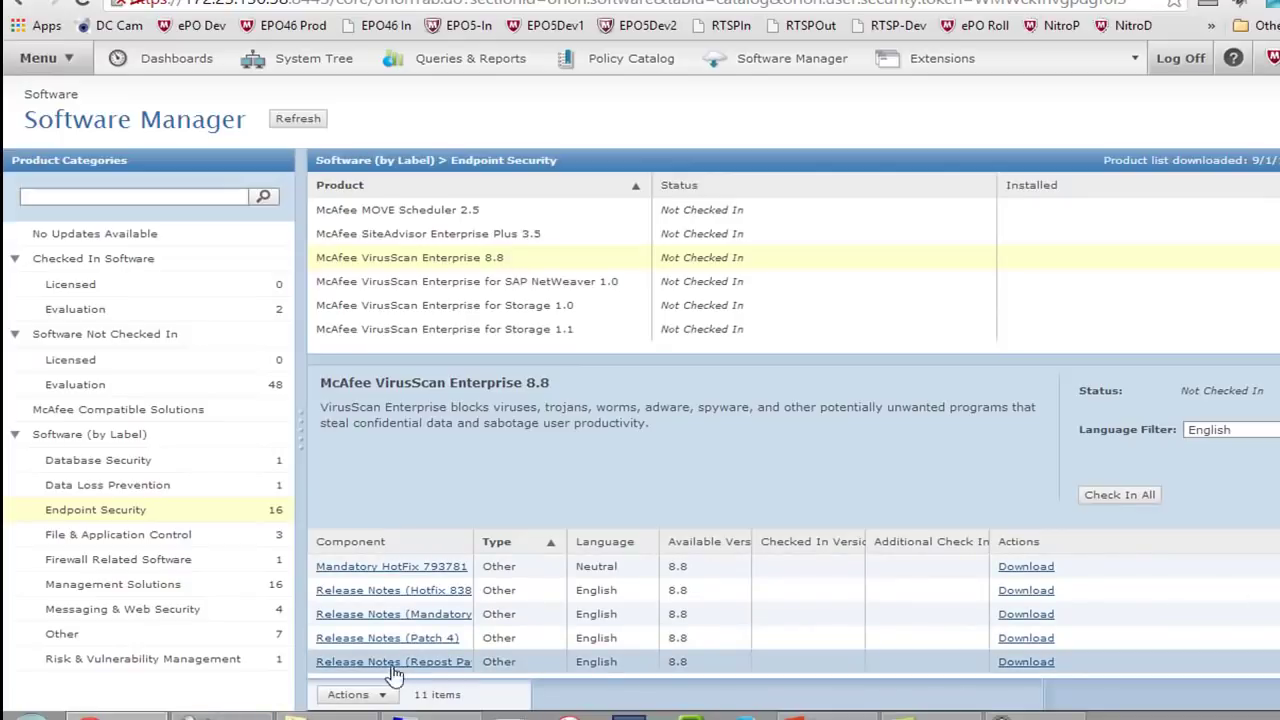
scroll(390, 605, up, 1)
scroll(387, 610, up, 1)
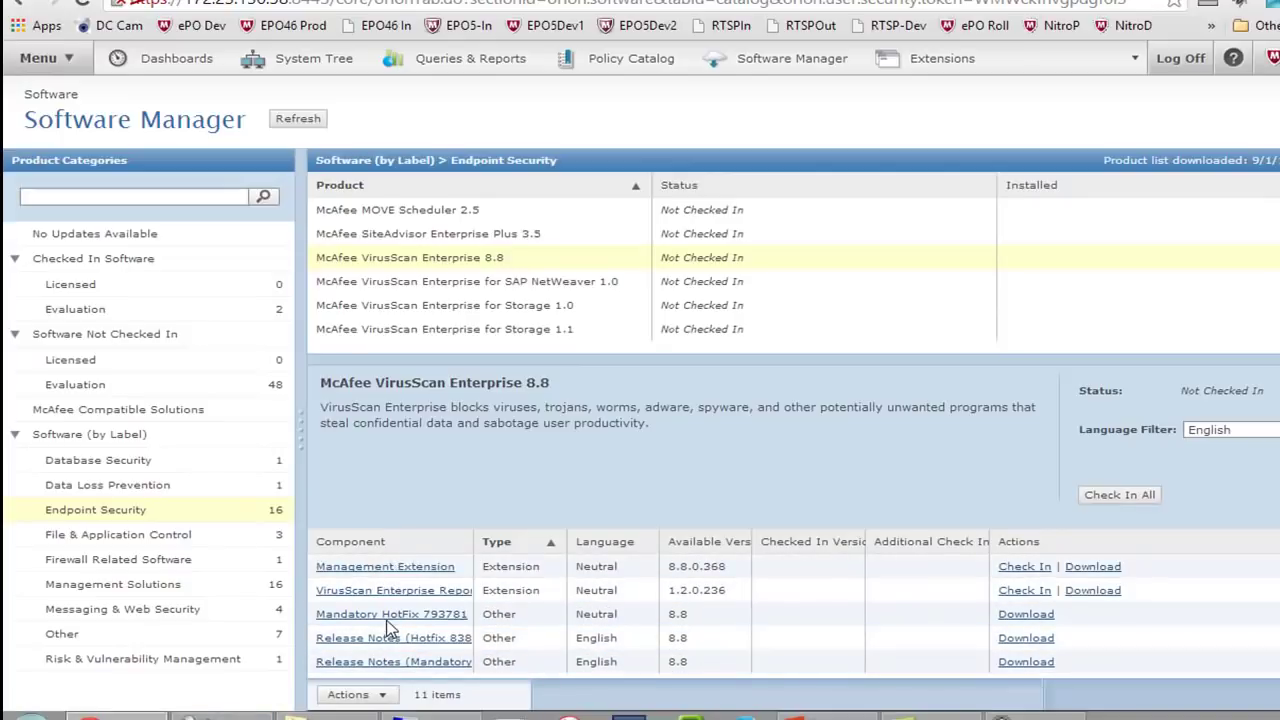
scroll(390, 628, up, 1)
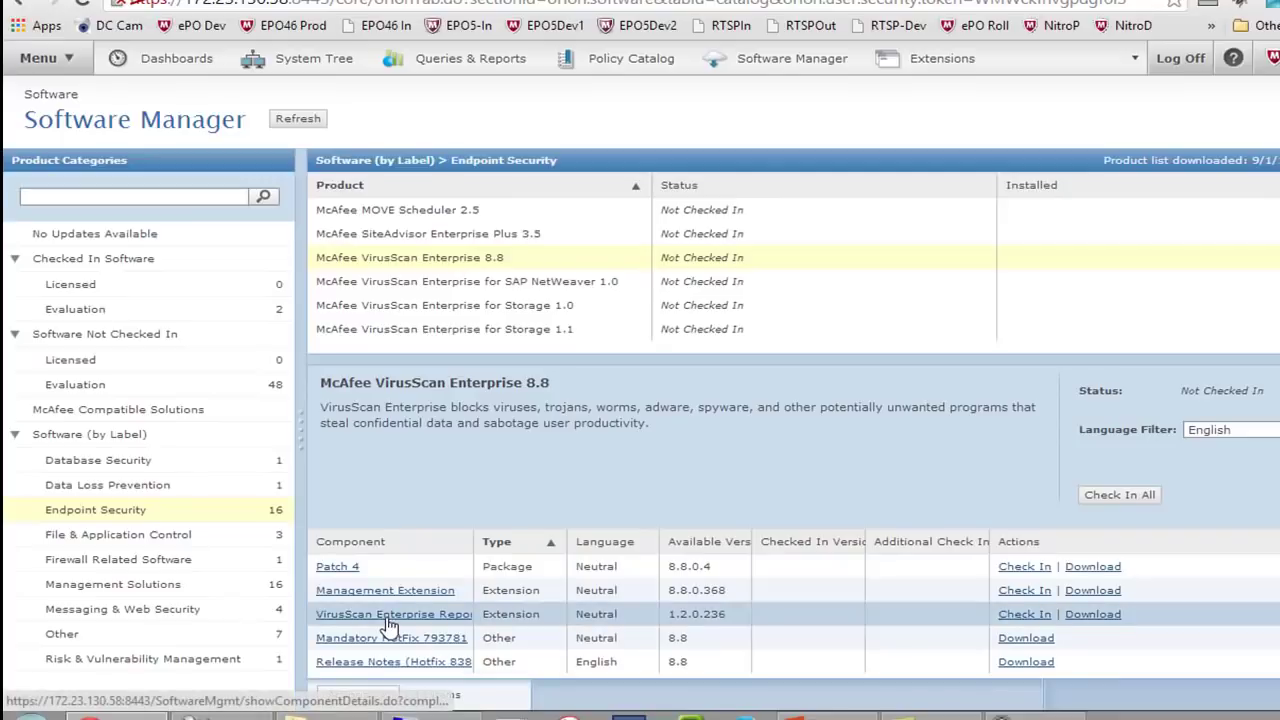
scroll(390, 601, up, 1)
scroll(390, 601, up, 1)
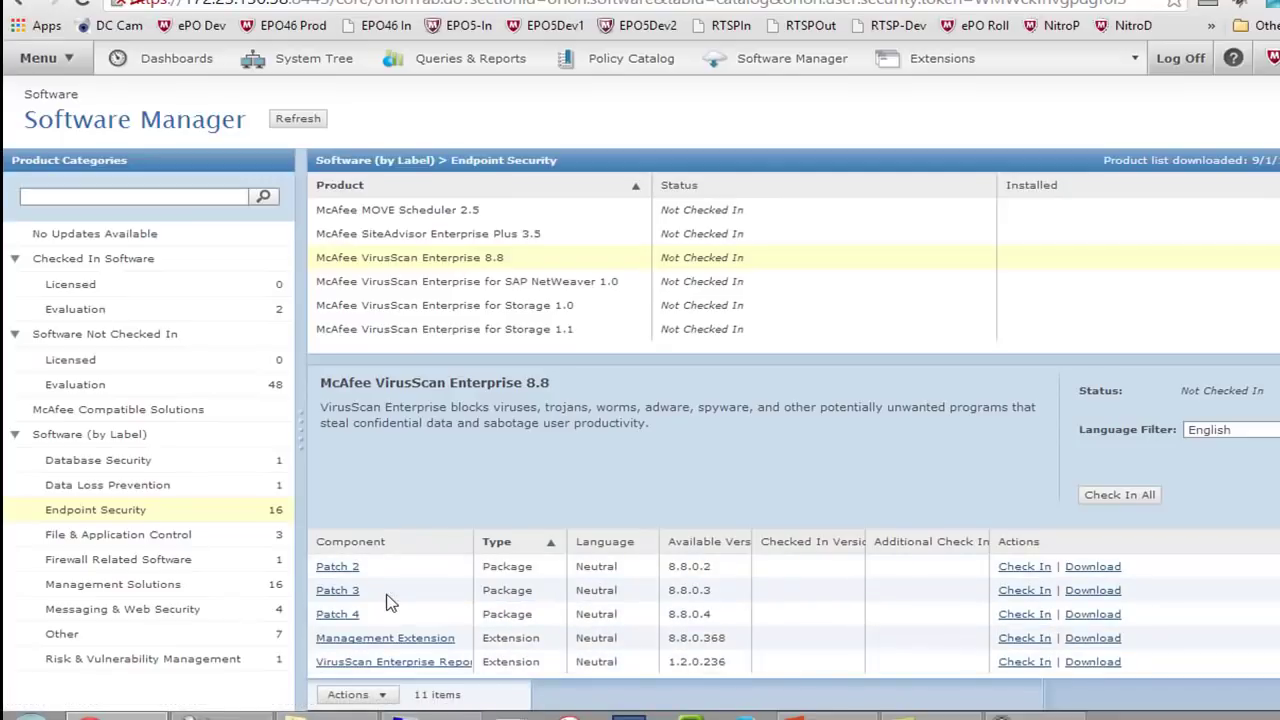
scroll(390, 603, up, 1)
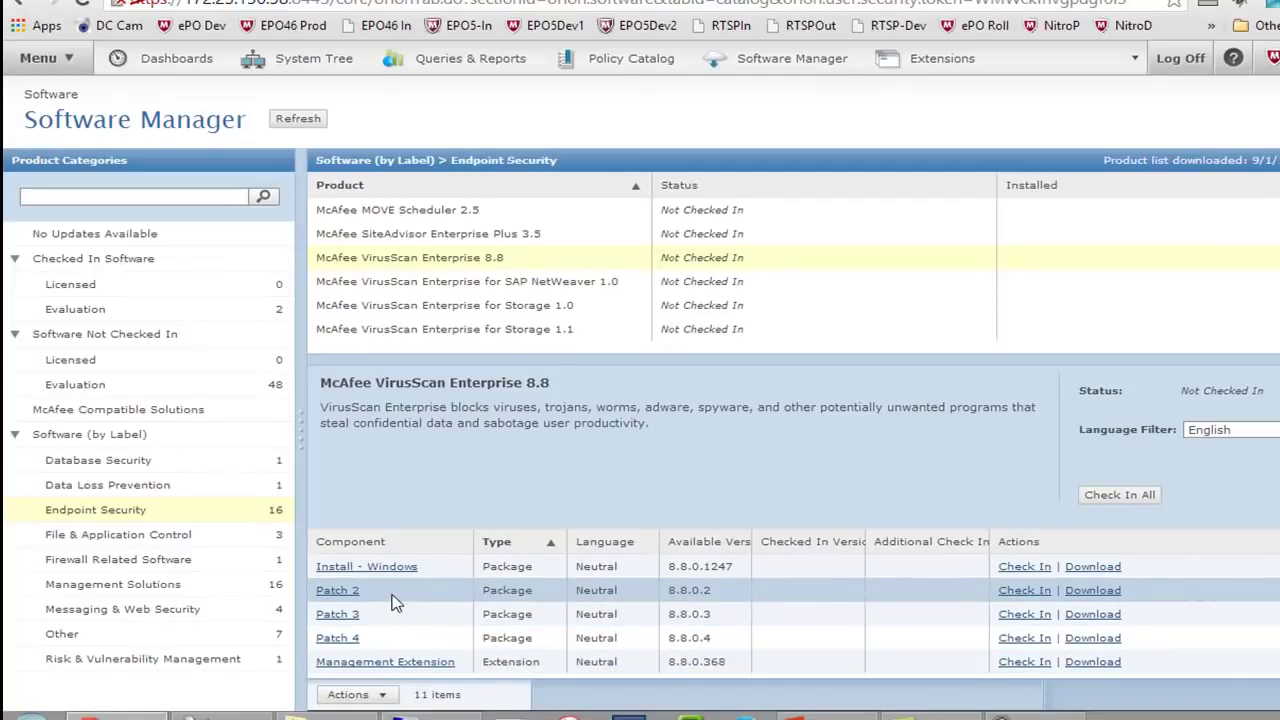
click(348, 568)
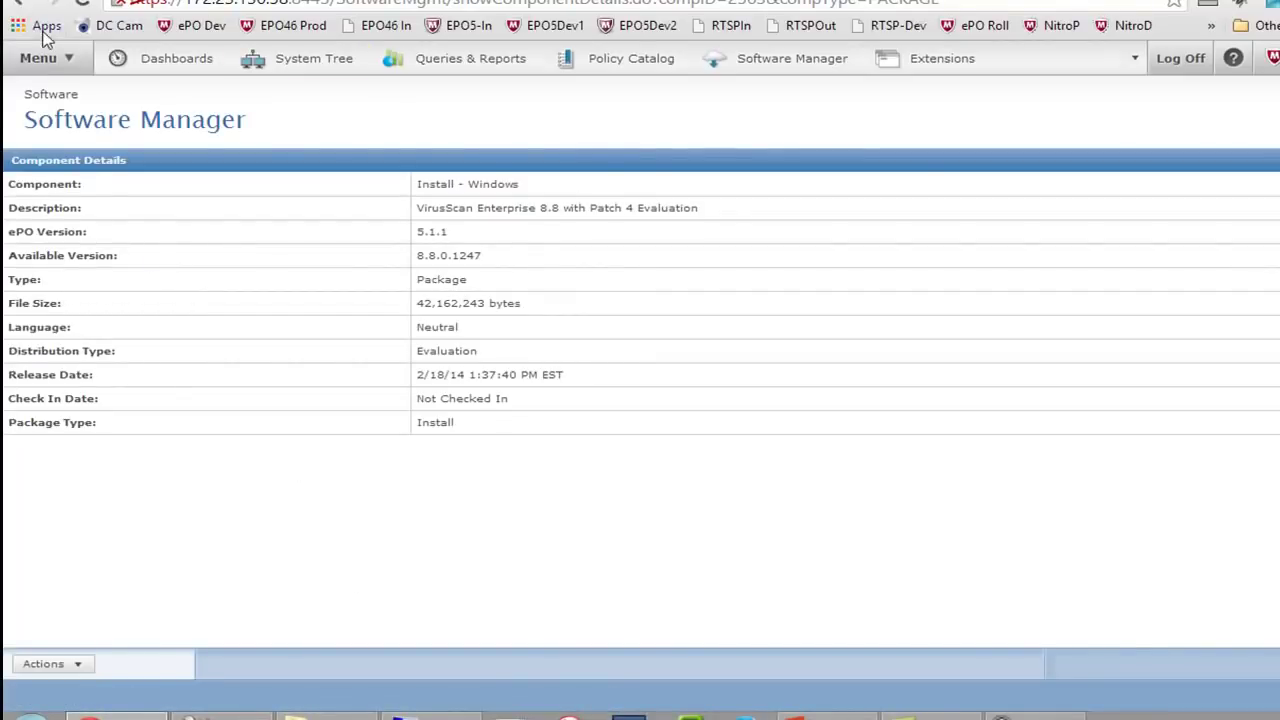
click(18, 4)
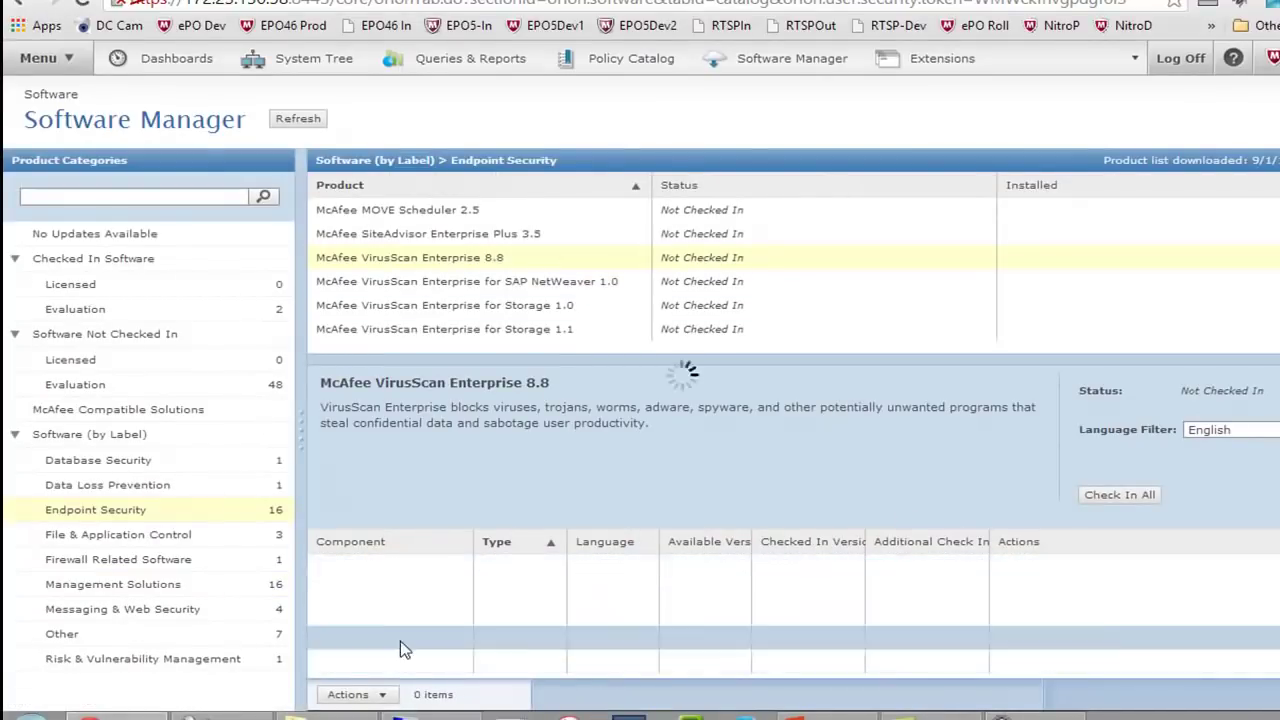
Accept the license and check in the VirusScan Enterprise 8.8 Install - Windows package
click(1044, 567)
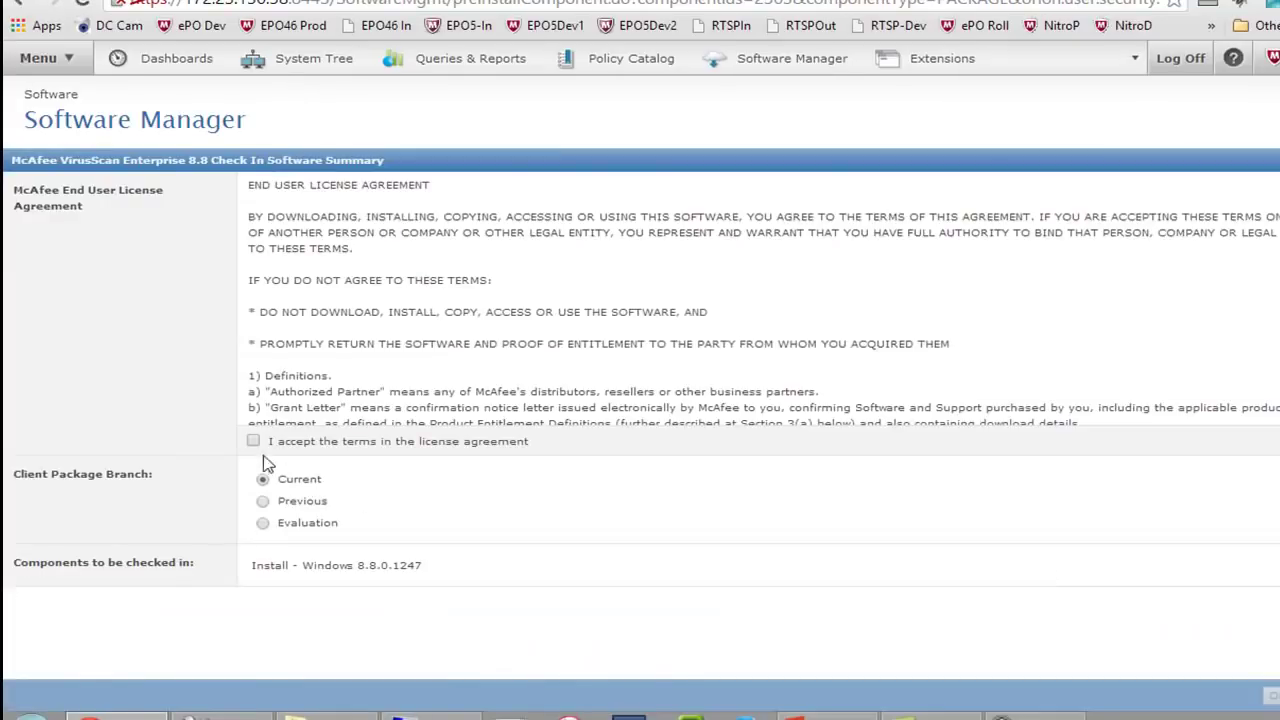
click(253, 444)
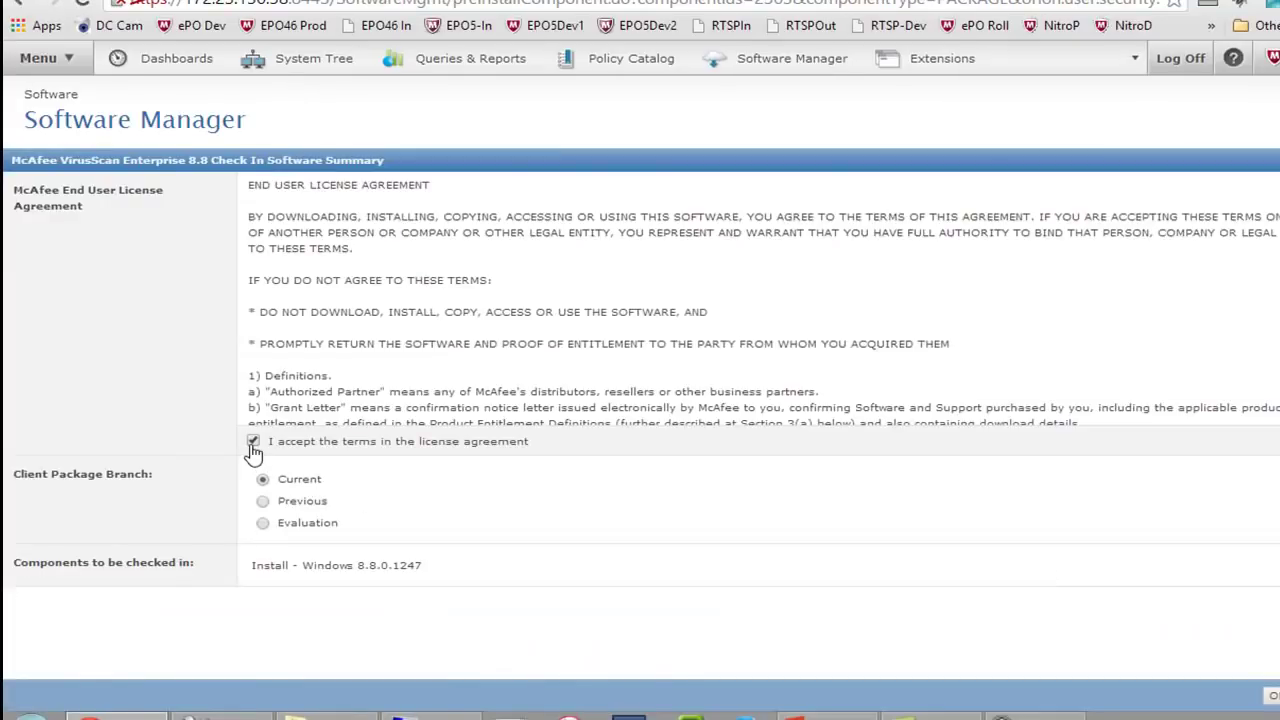
click(1271, 696)
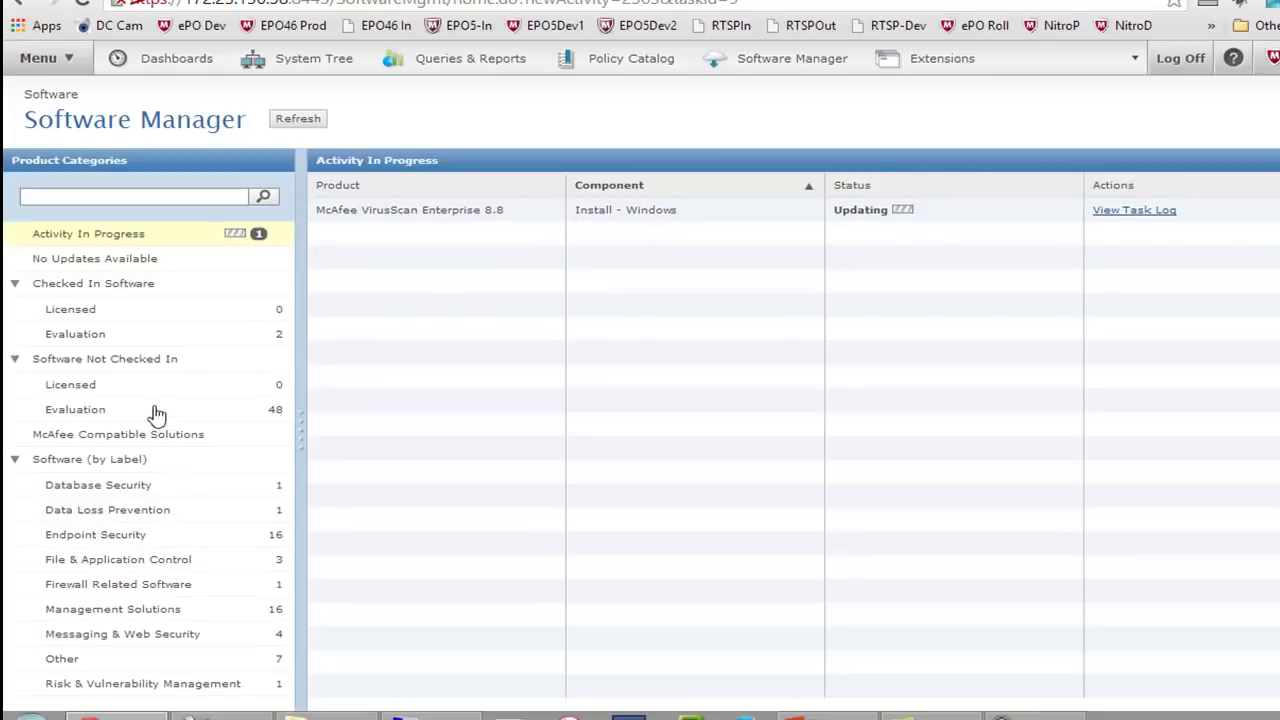
click(199, 545)
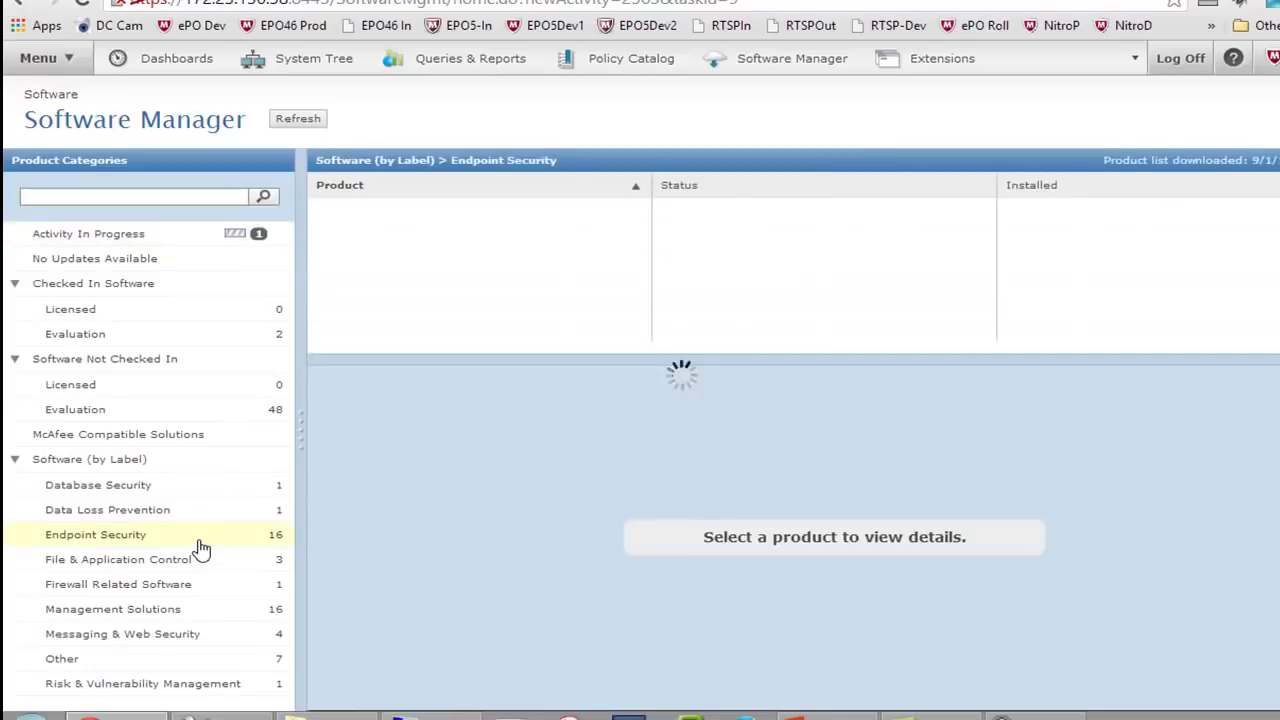
Accept the license and check in the VirusScan Enterprise 8.8 Management Extension
click(502, 258)
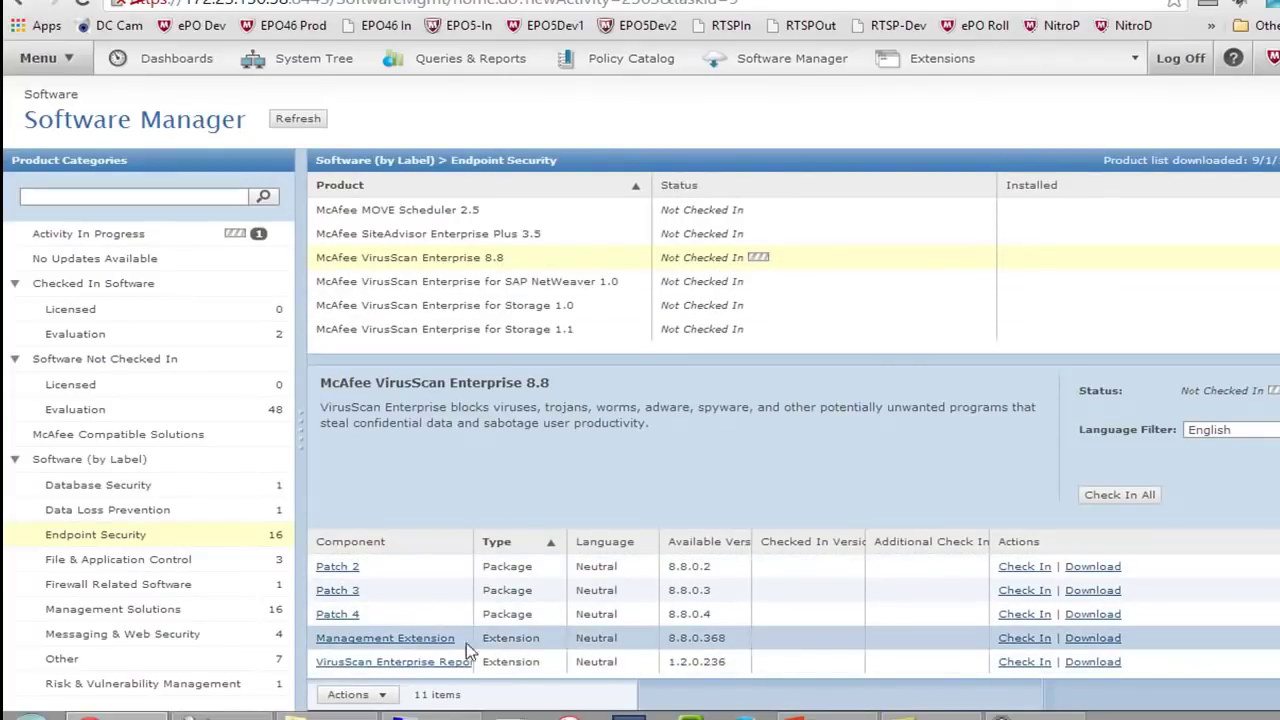
click(1024, 638)
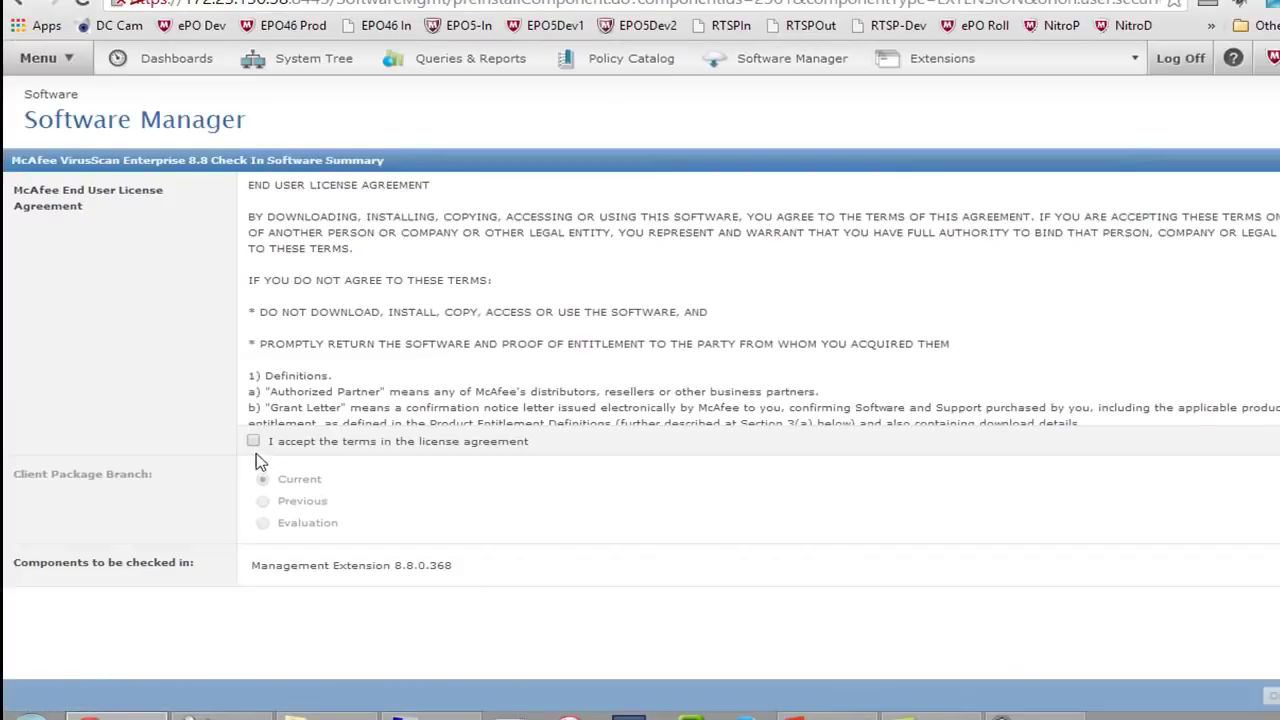
click(253, 441)
click(1274, 695)
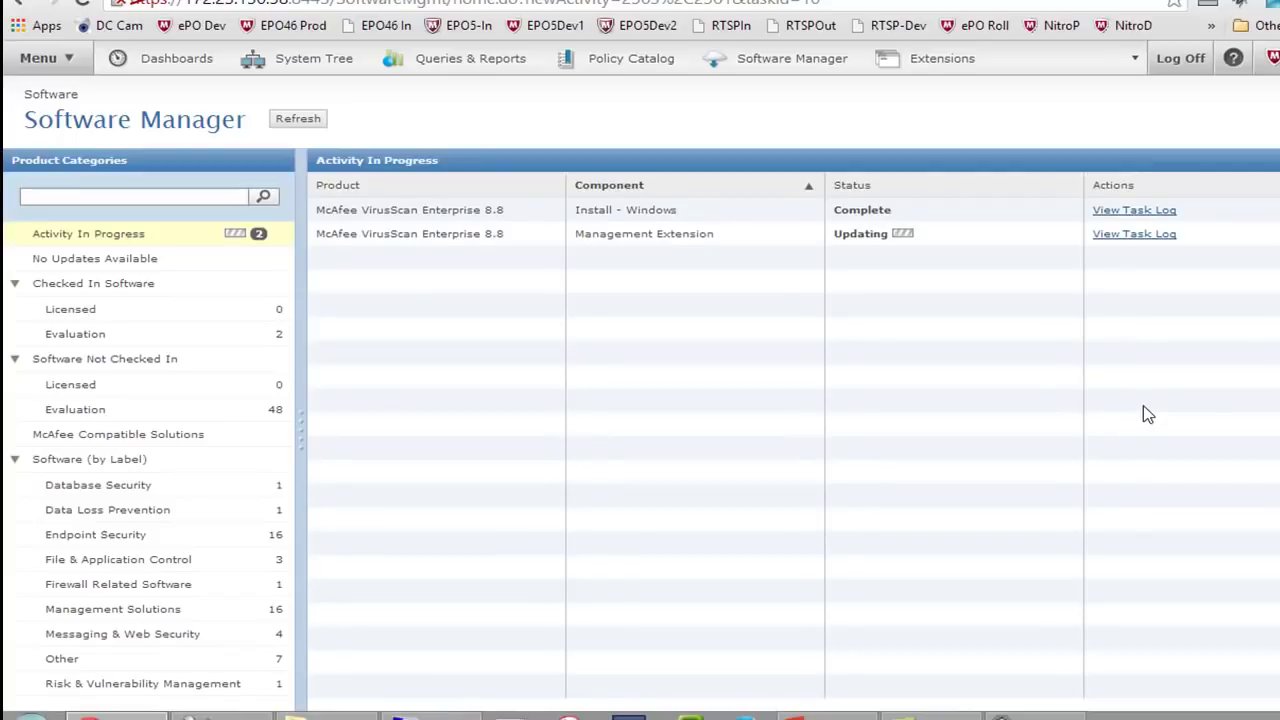
List the evaluation software not yet checked in and scroll down to Security for Microsoft Exchange 8.0
click(145, 412)
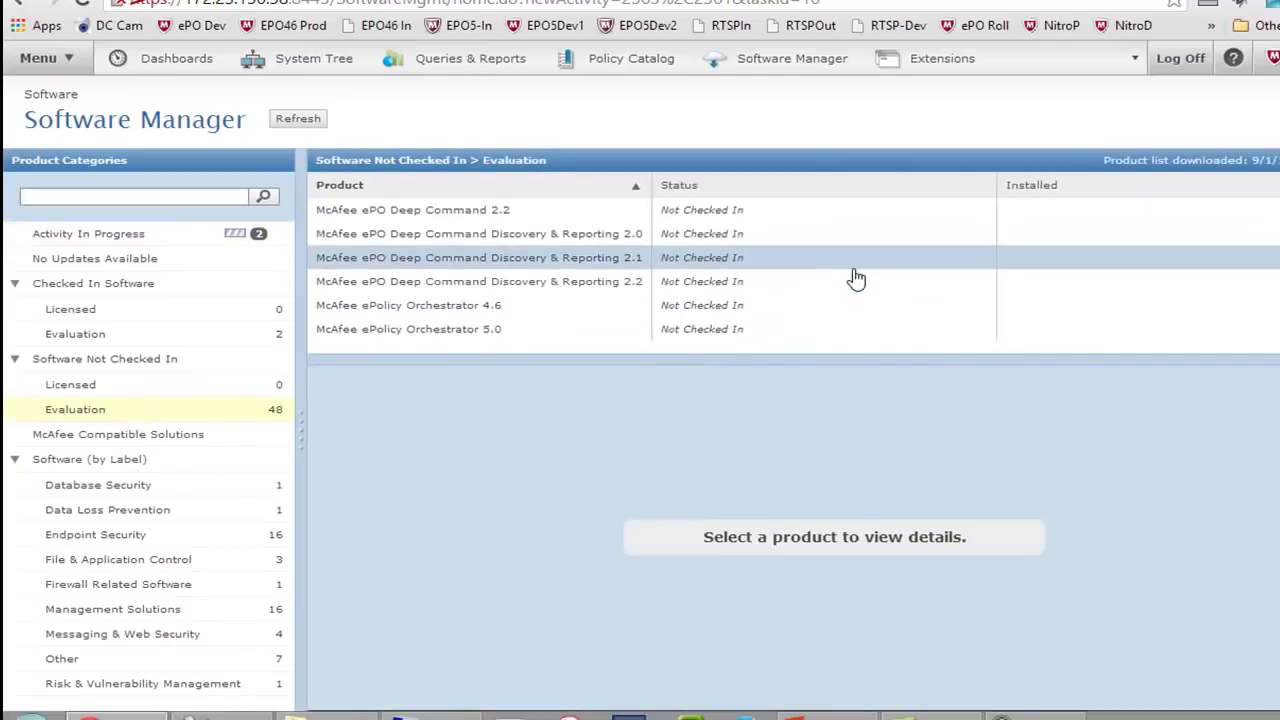
scroll(856, 278, down, 1)
scroll(856, 278, down, 1)
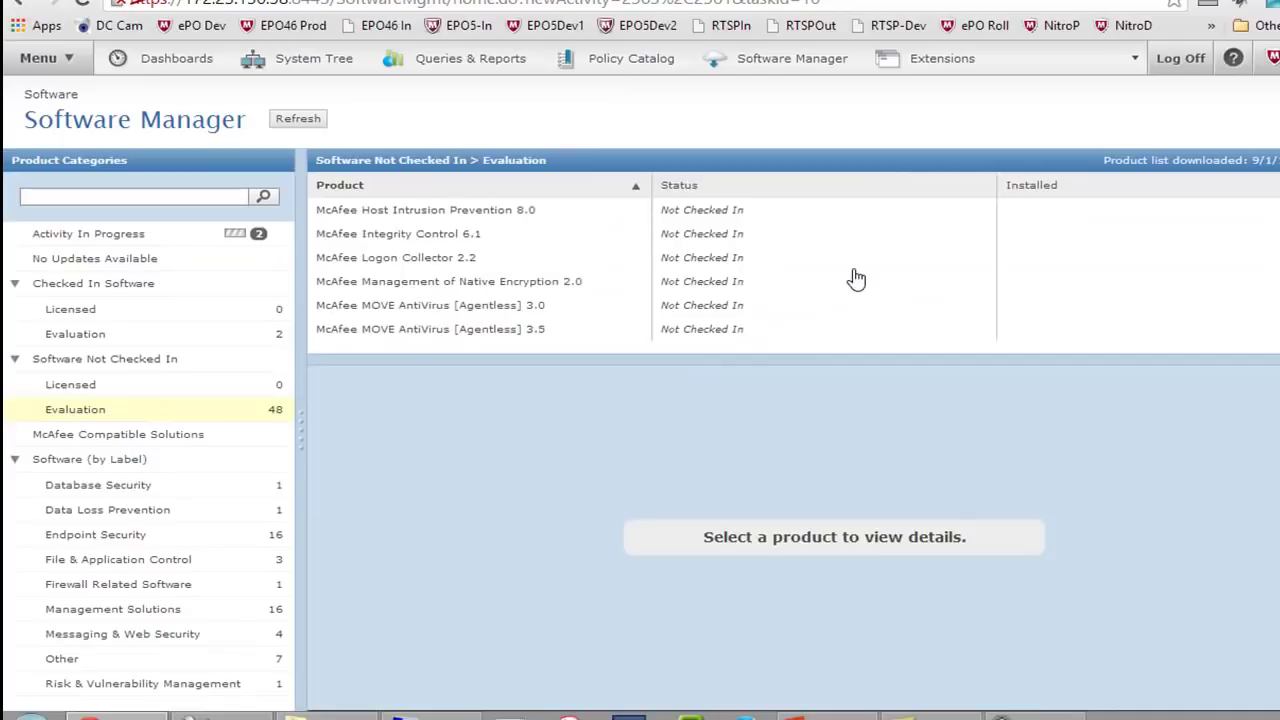
scroll(856, 278, down, 1)
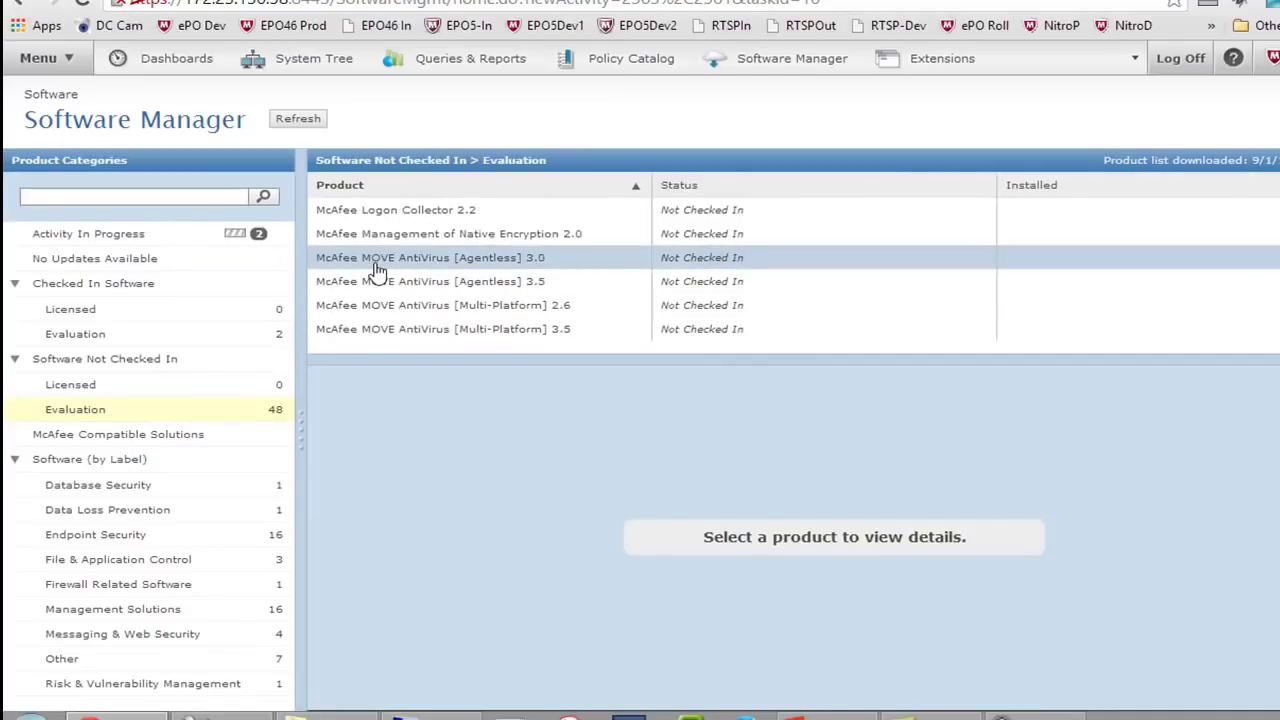
scroll(375, 270, down, 2)
scroll(375, 270, down, 2)
scroll(375, 270, down, 4)
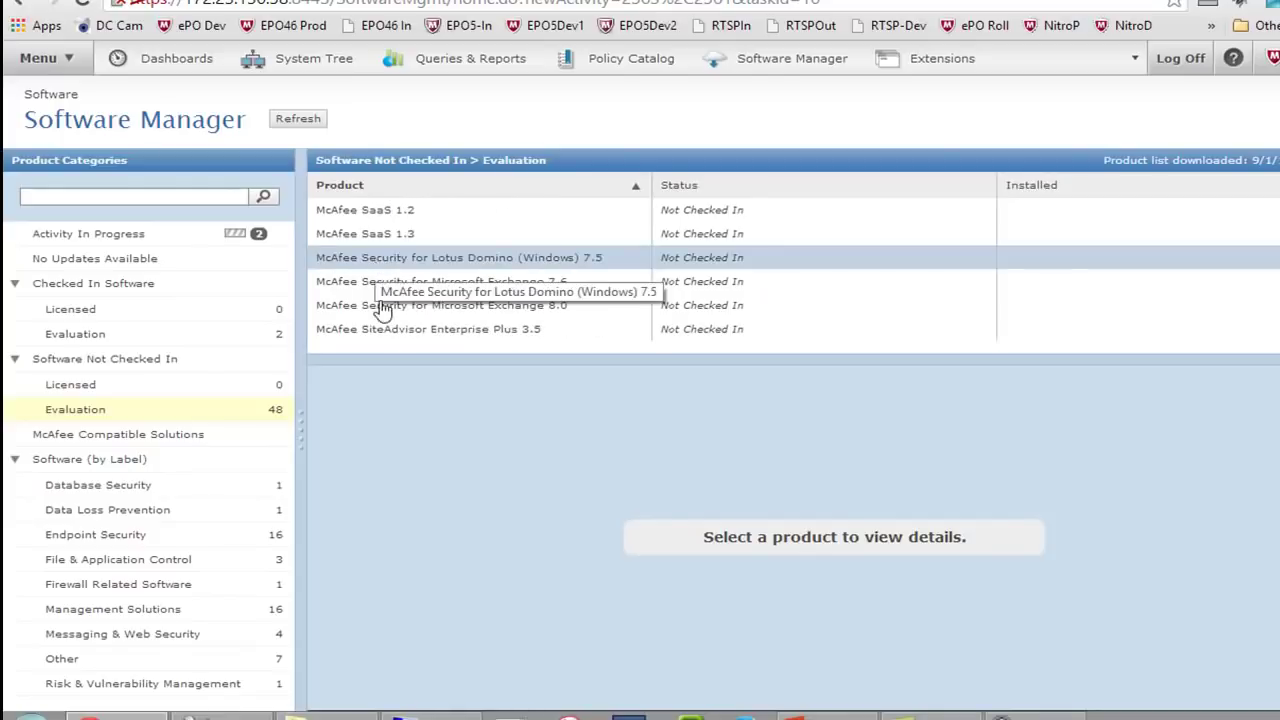
Open Security for Microsoft Exchange 8.0 details and begin its check-in, then cancel it
click(397, 316)
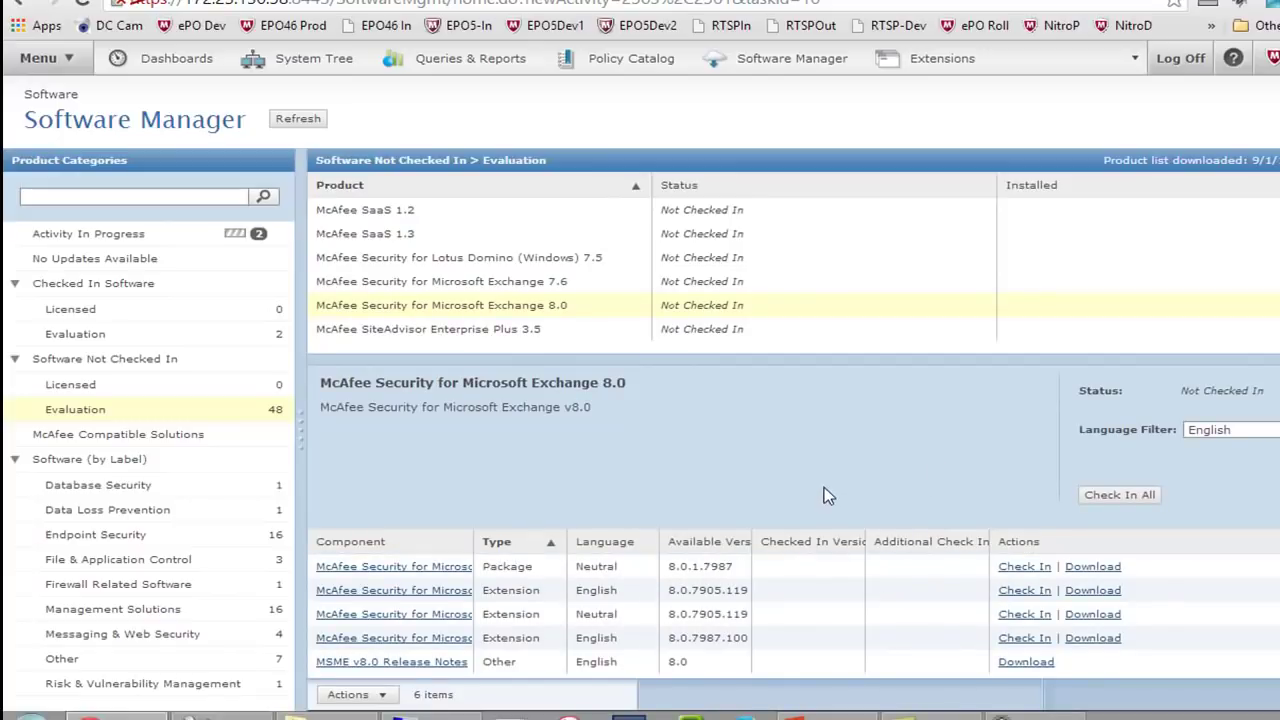
click(1025, 567)
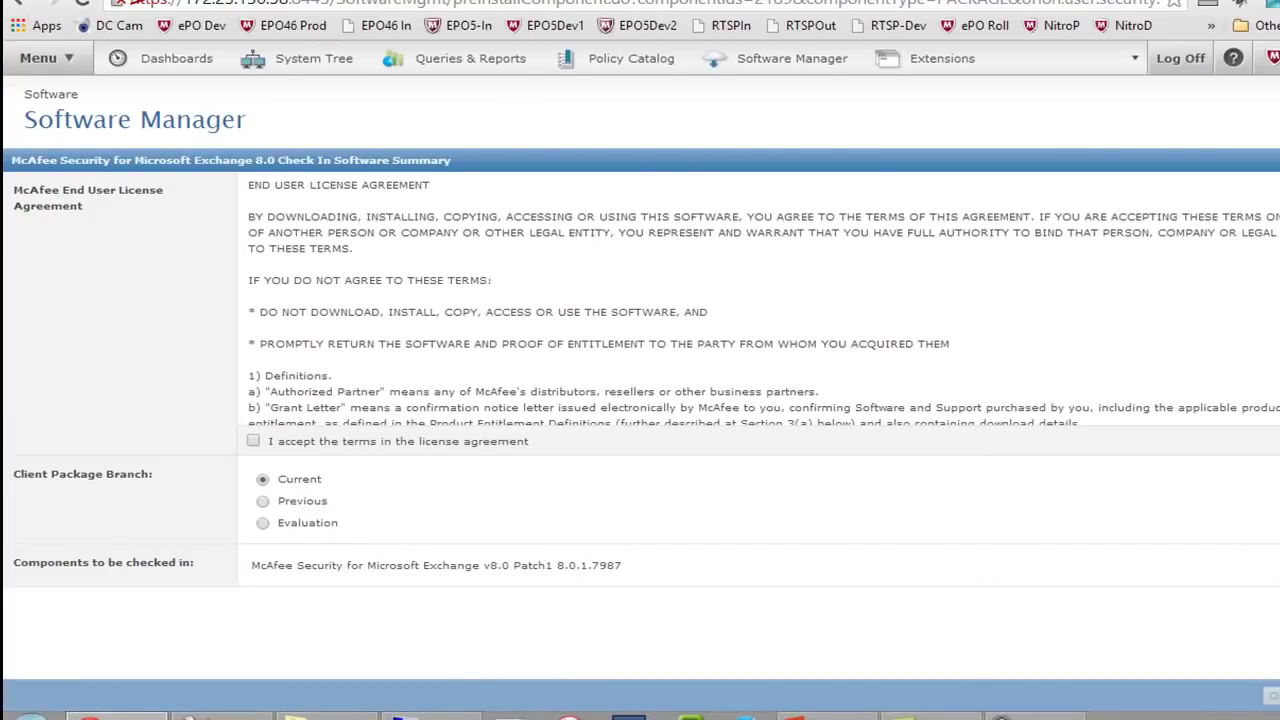
click(1276, 695)
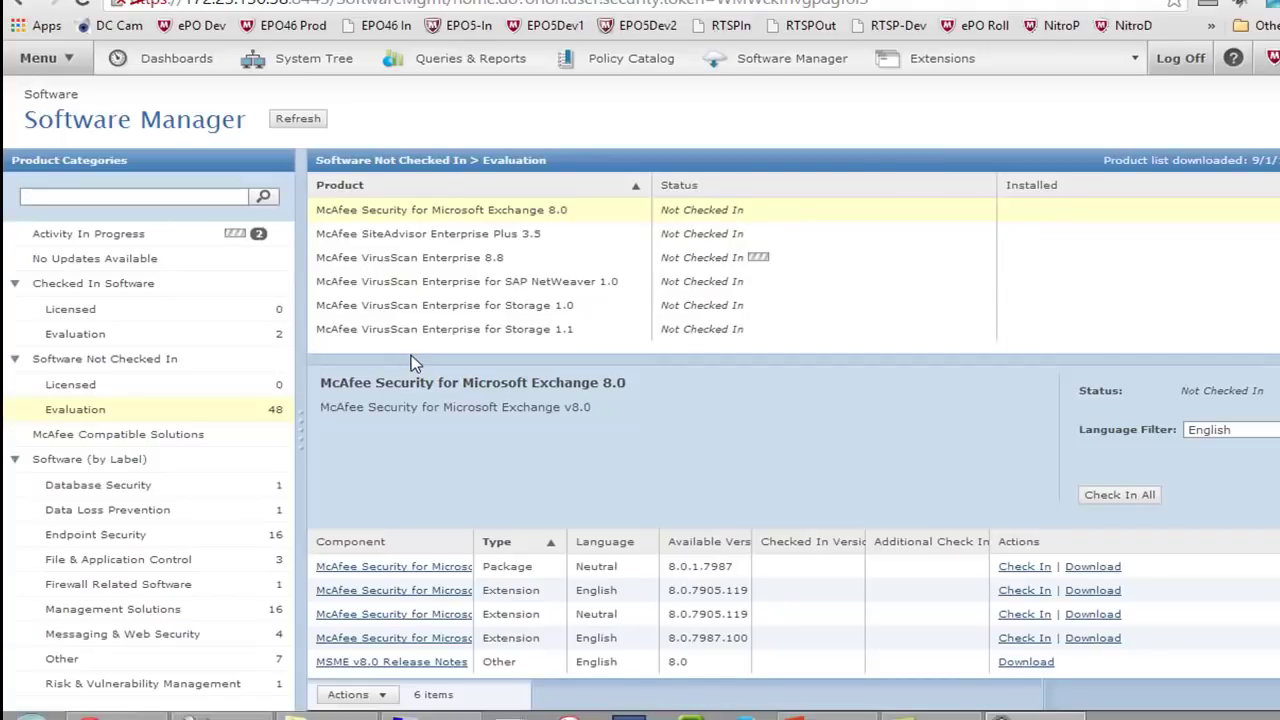
Go from the System Tree through the main menu to the Permission Sets page
click(300, 60)
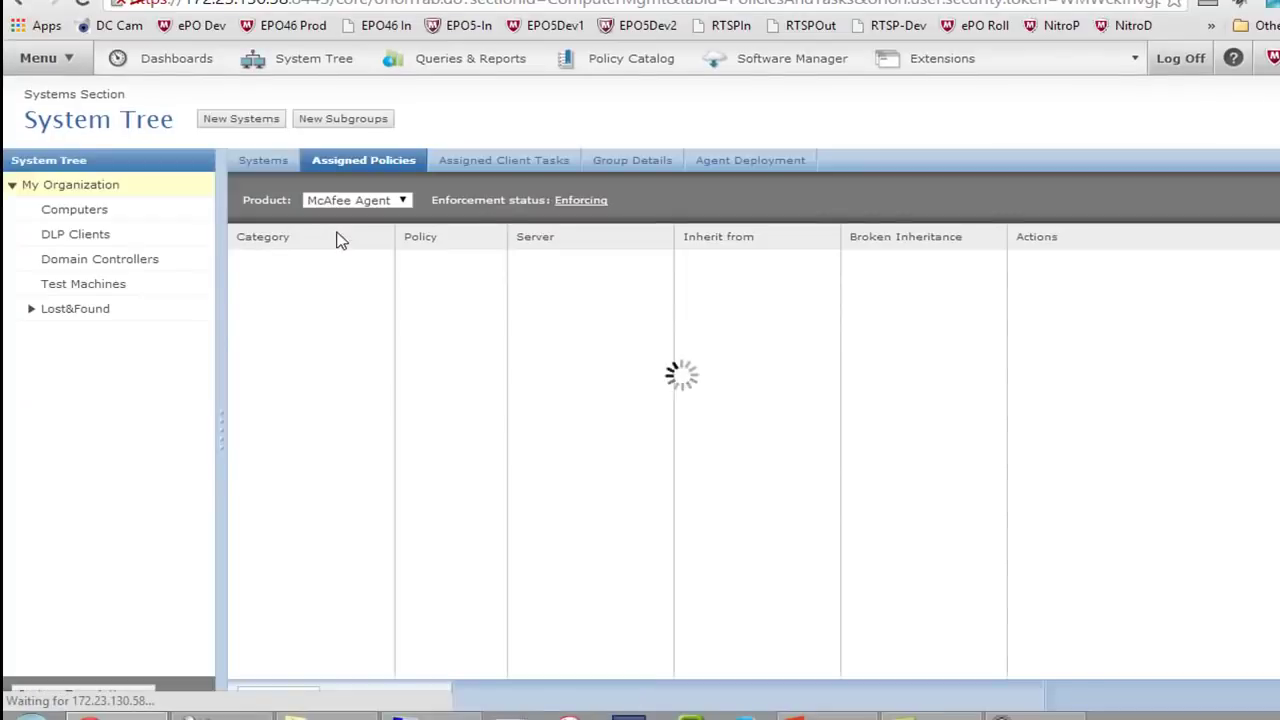
click(40, 60)
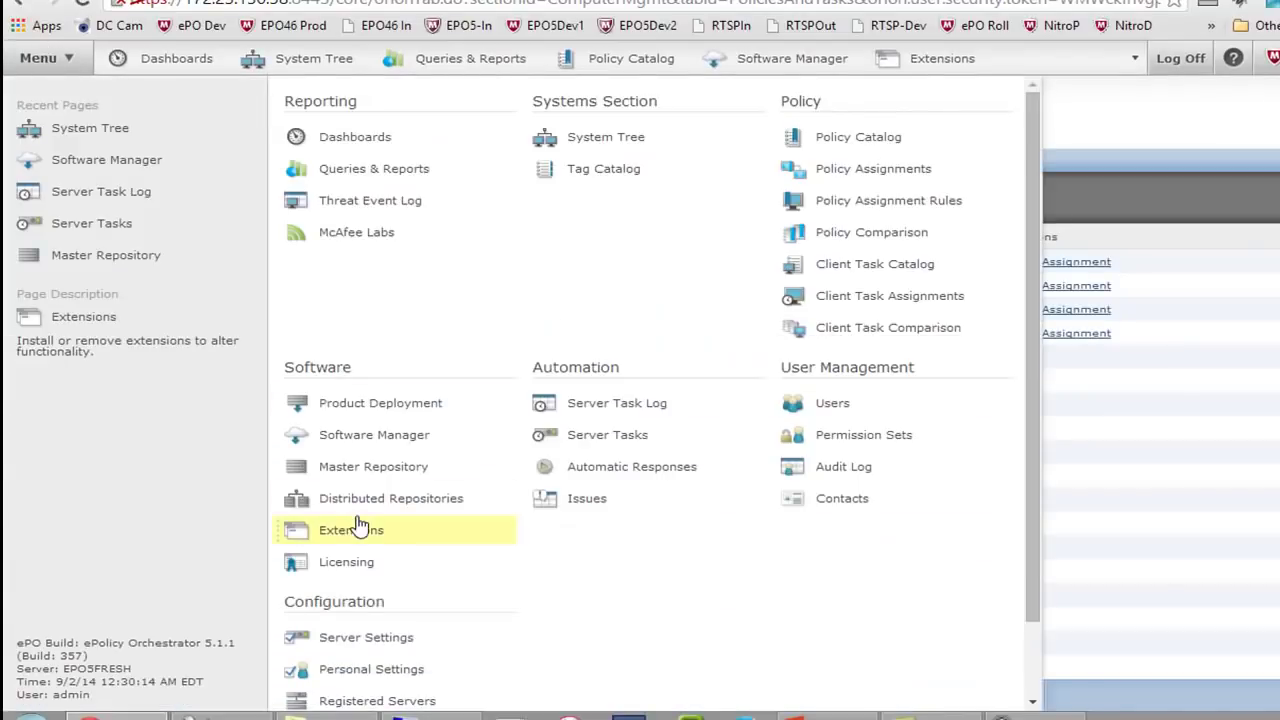
scroll(345, 530, down, 2)
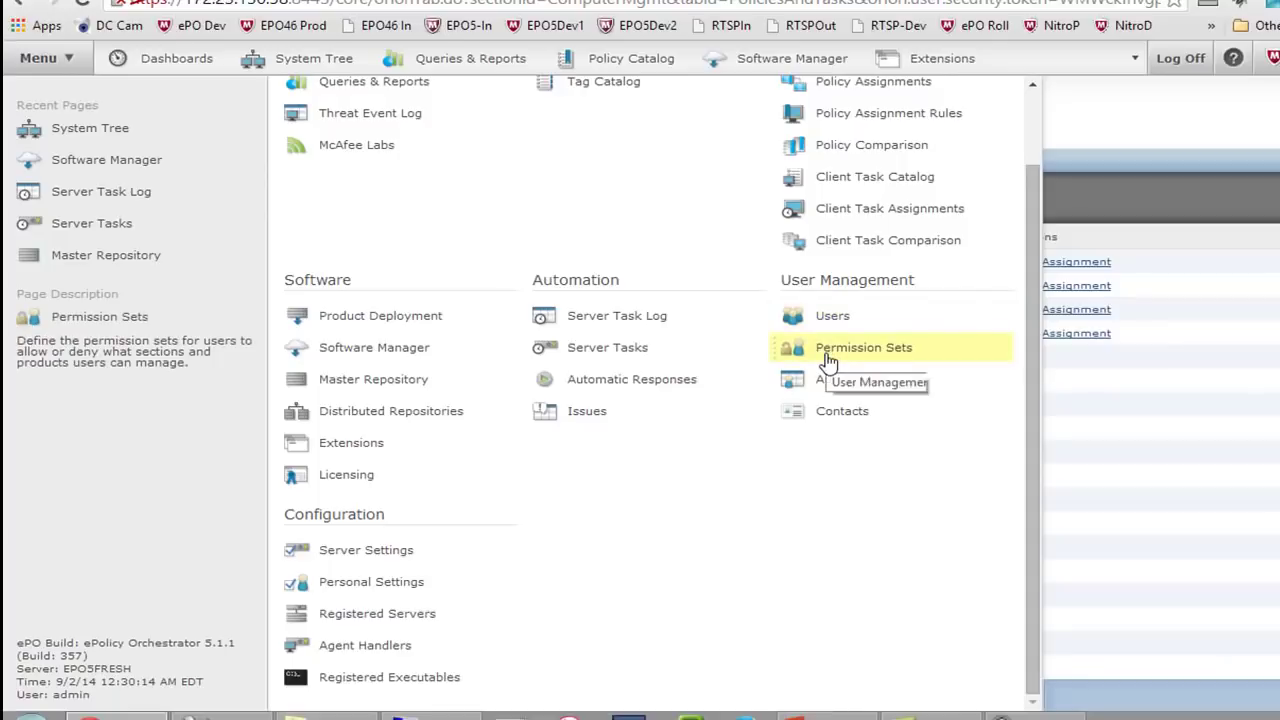
click(828, 356)
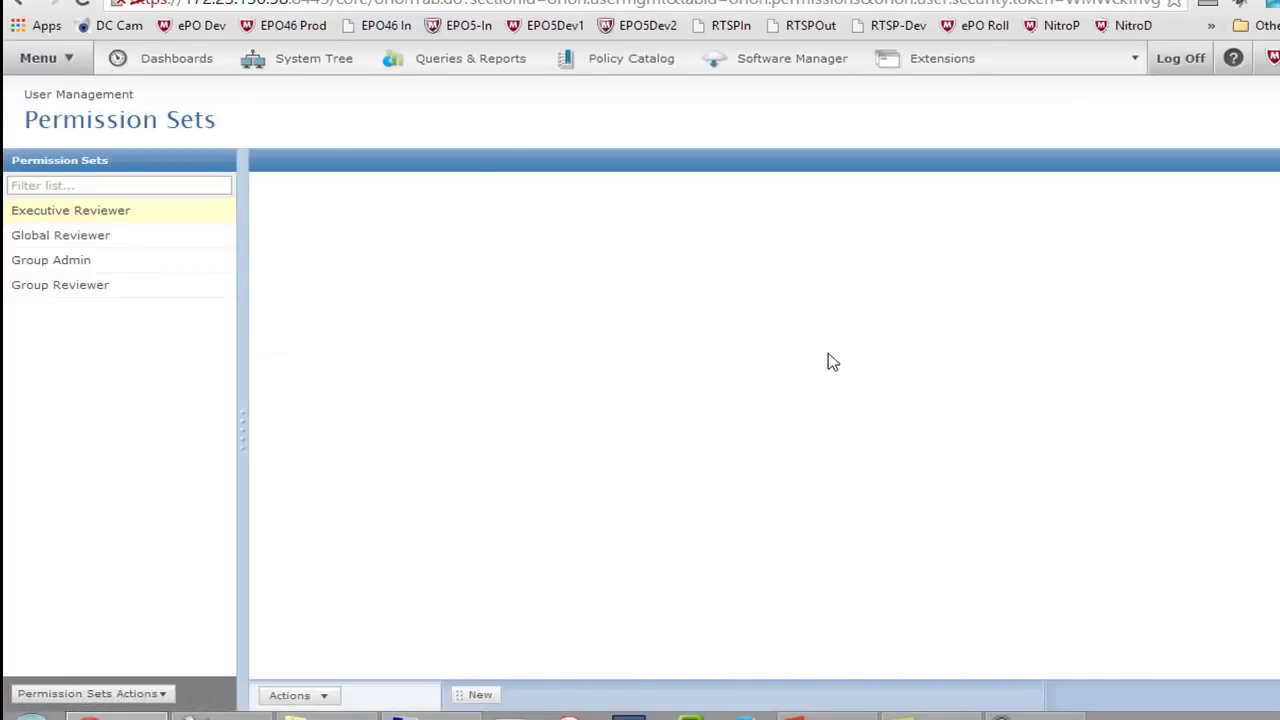
Review the Global Reviewer, Group Admin, Group Reviewer and Executive Reviewer sets, then start a new set
click(106, 241)
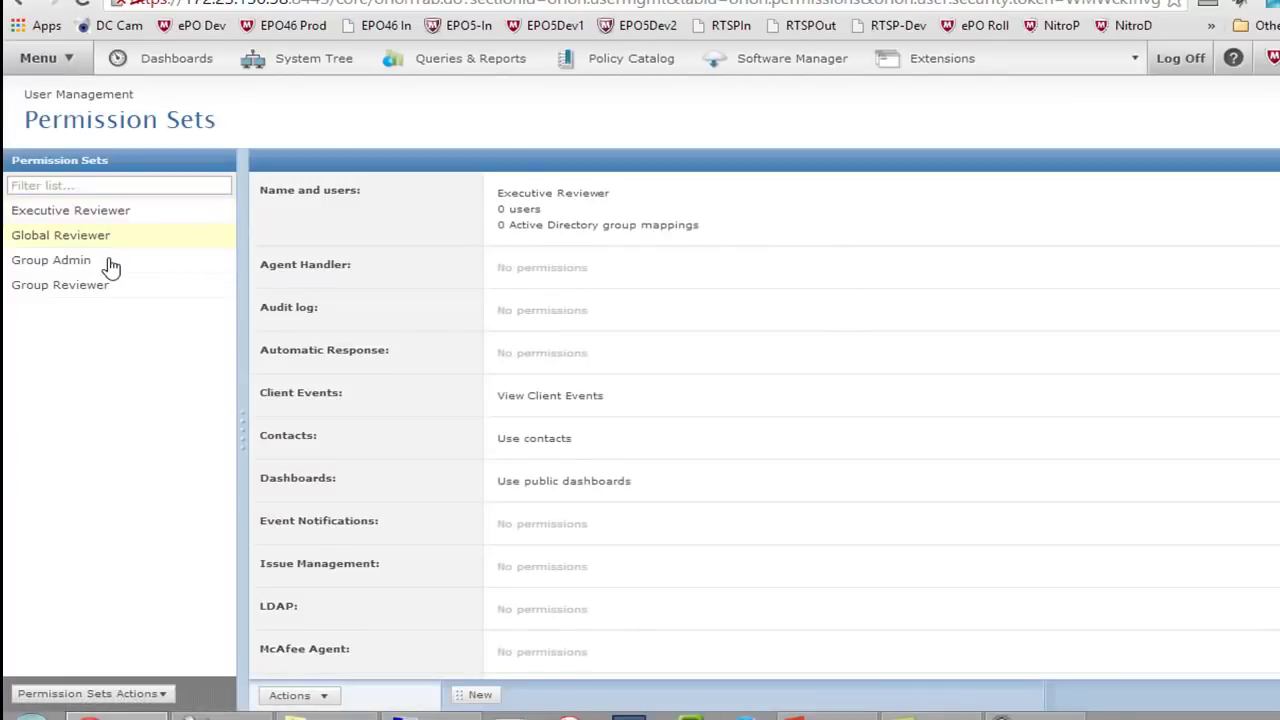
click(106, 263)
click(110, 292)
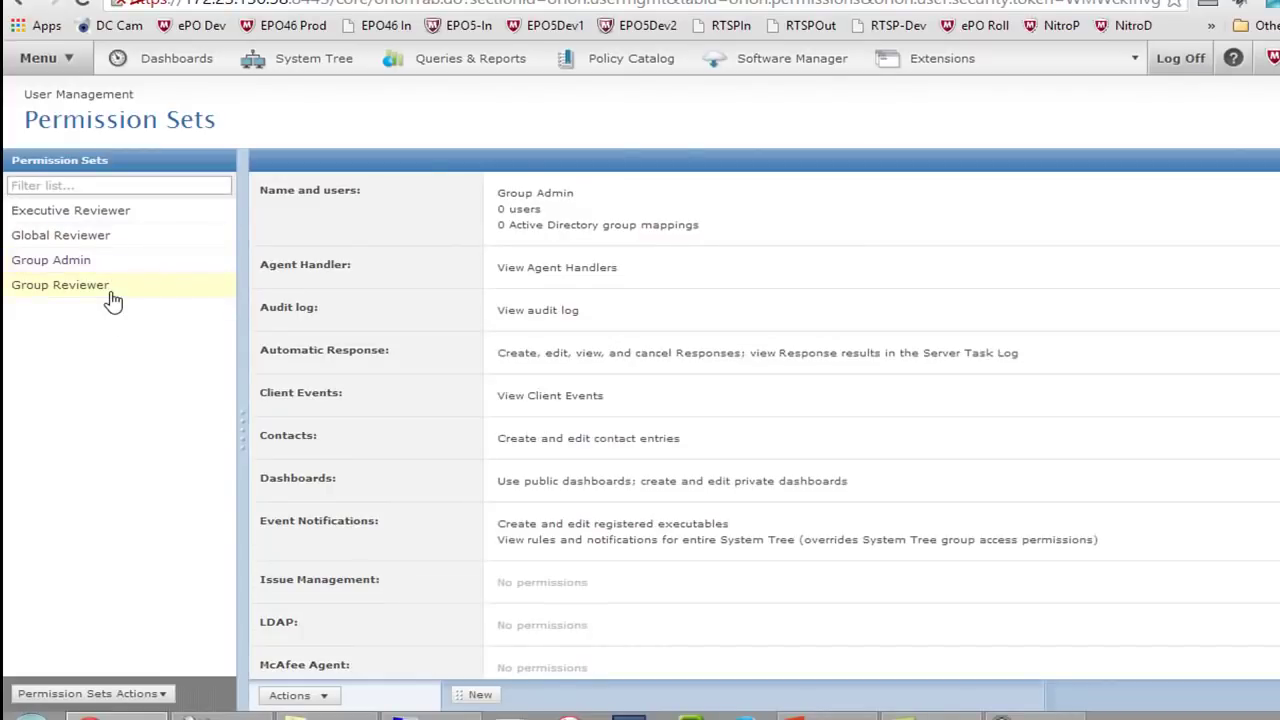
click(106, 218)
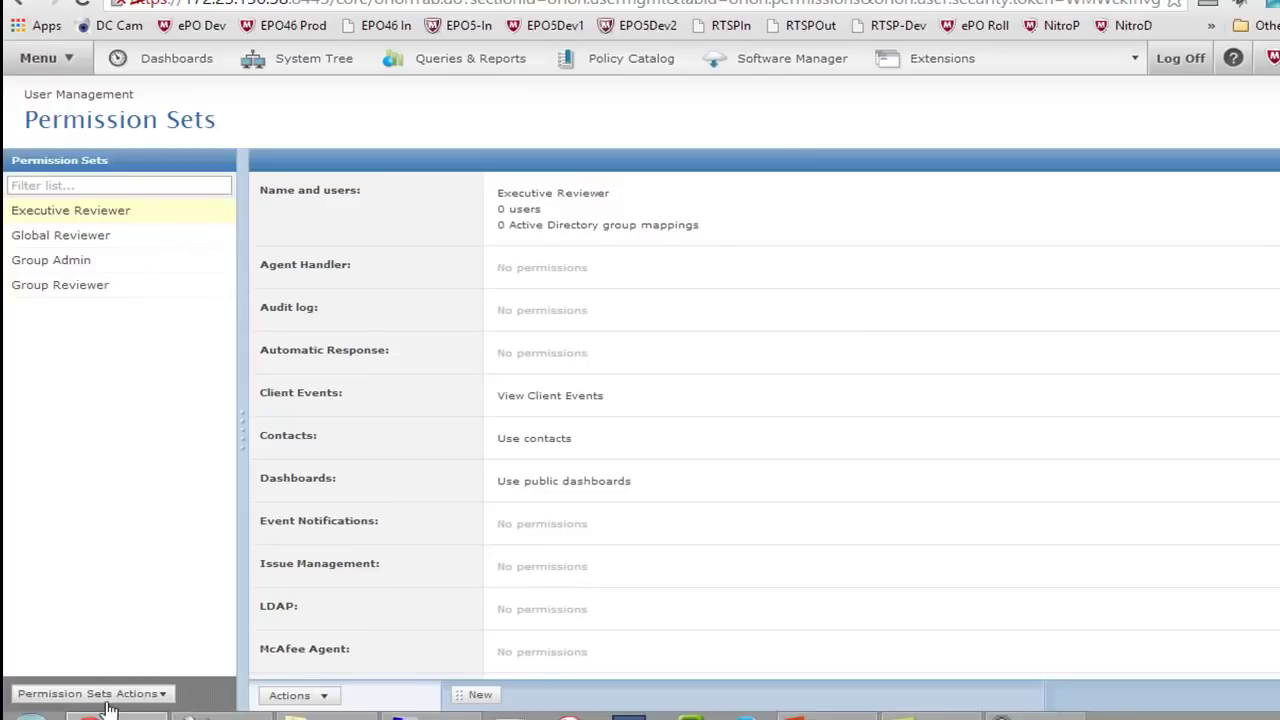
click(140, 695)
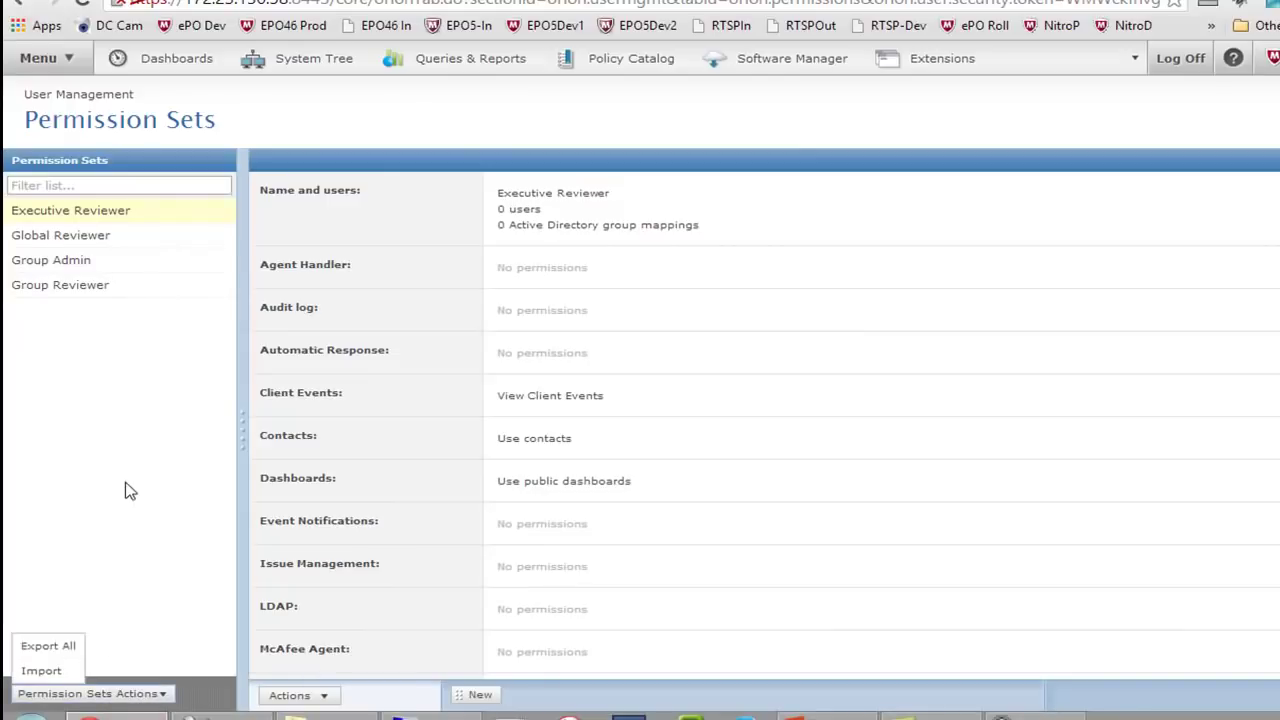
click(478, 695)
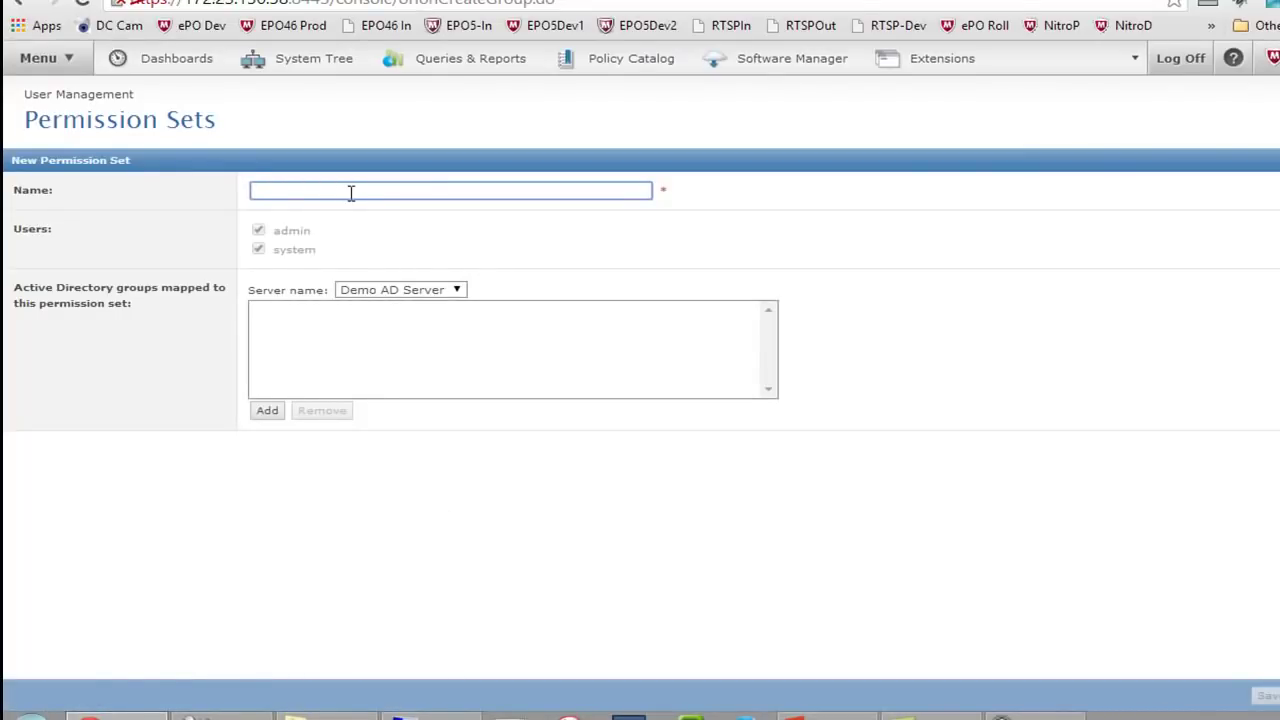
Name the new permission set 'VirusScan Admins', save it, and look over its empty permissions
text(VirusScan Admins)
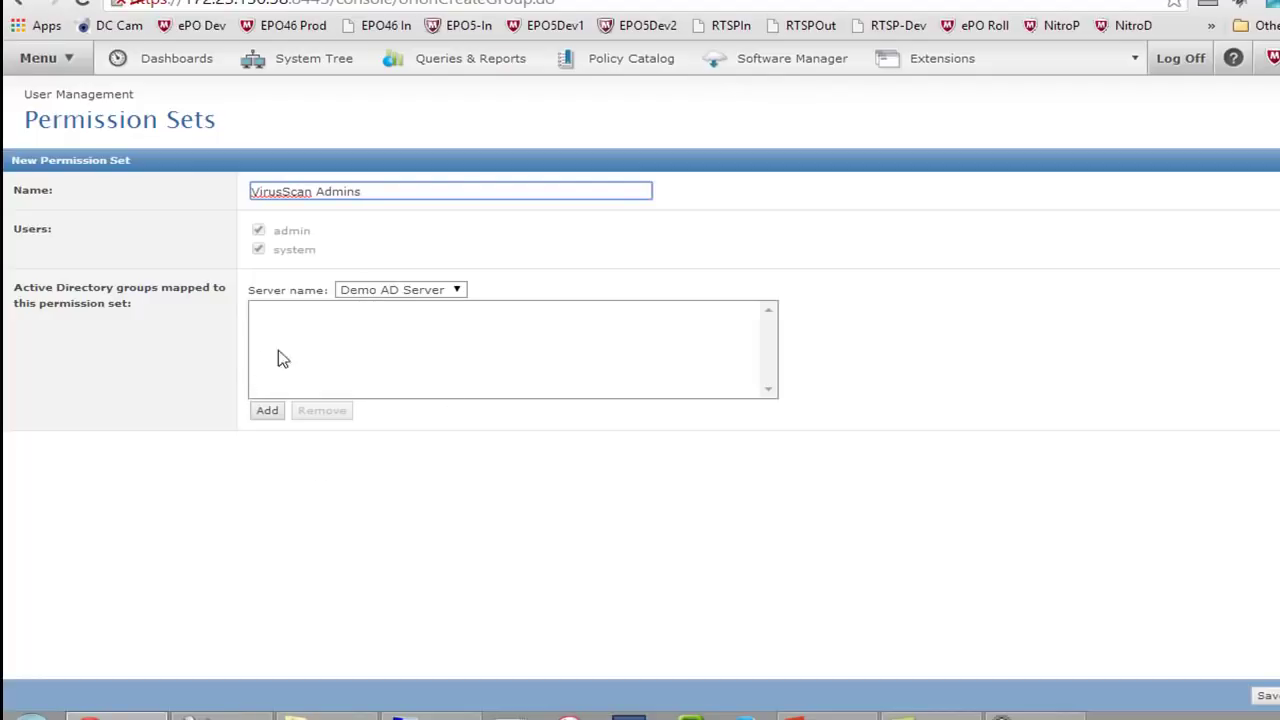
click(1270, 700)
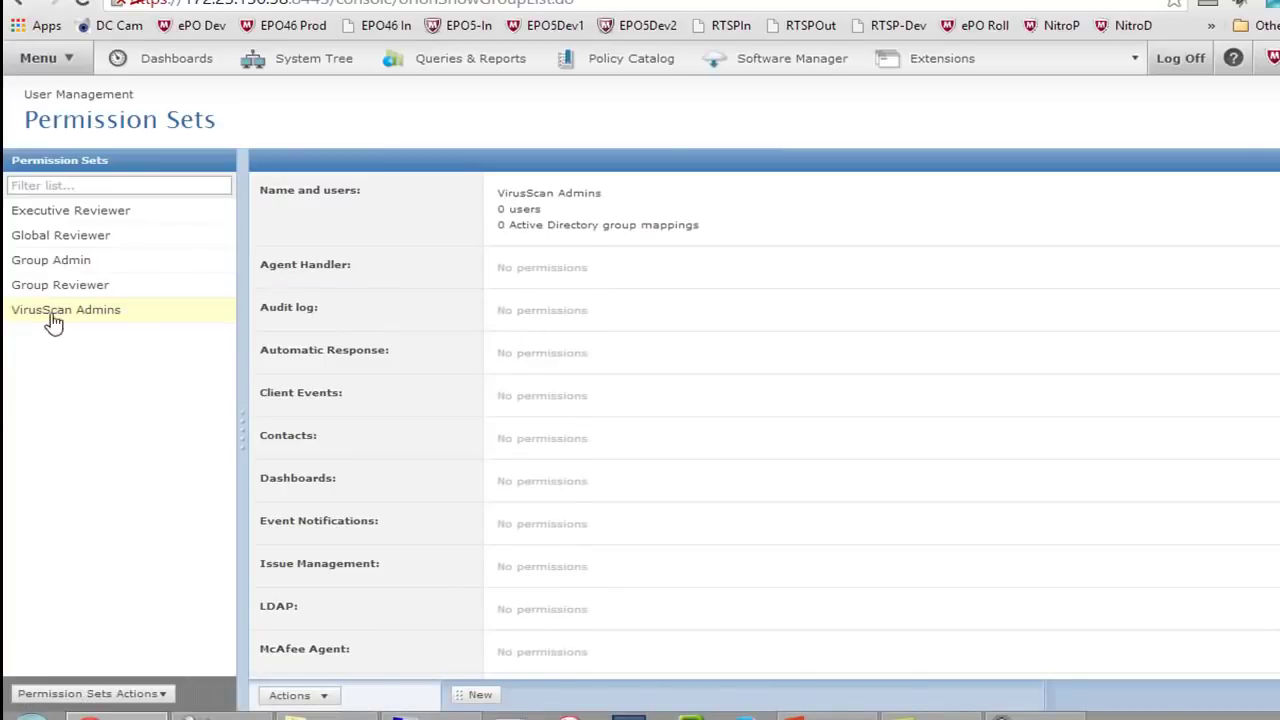
scroll(657, 343, down, 5)
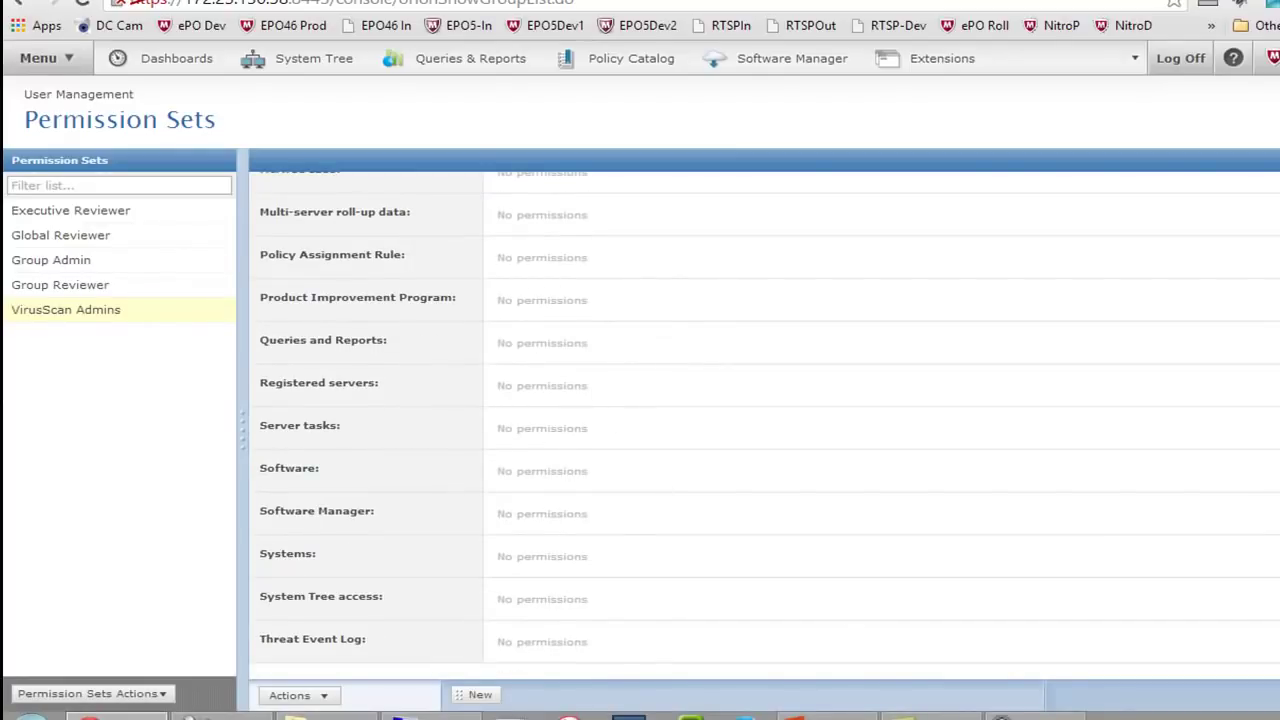
scroll(760, 415, up, 4)
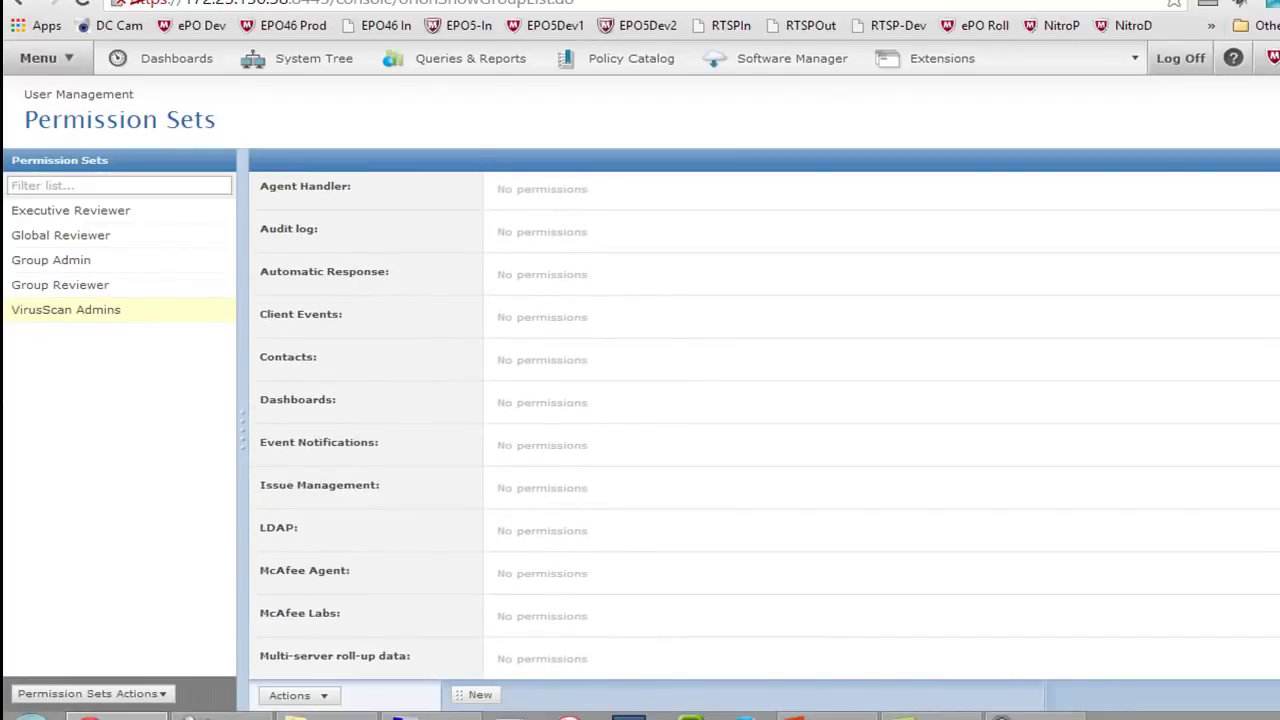
scroll(650, 332, up, 2)
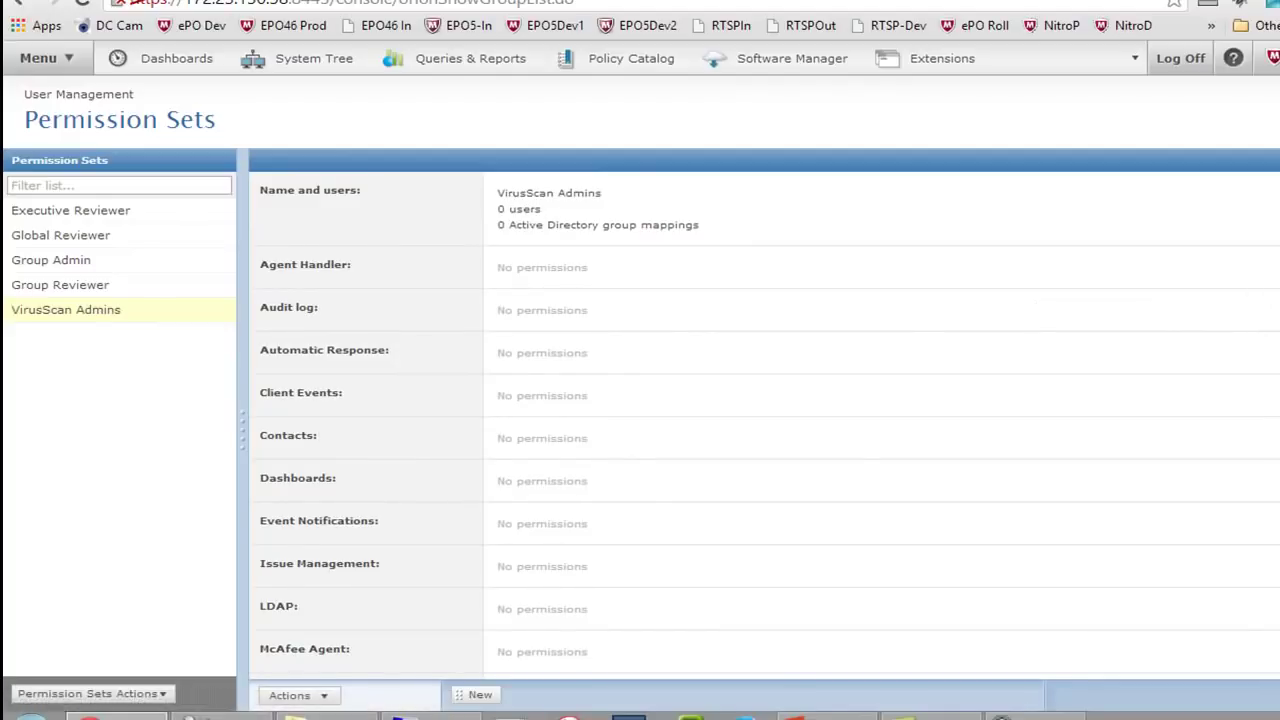
scroll(1134, 429, down, 3)
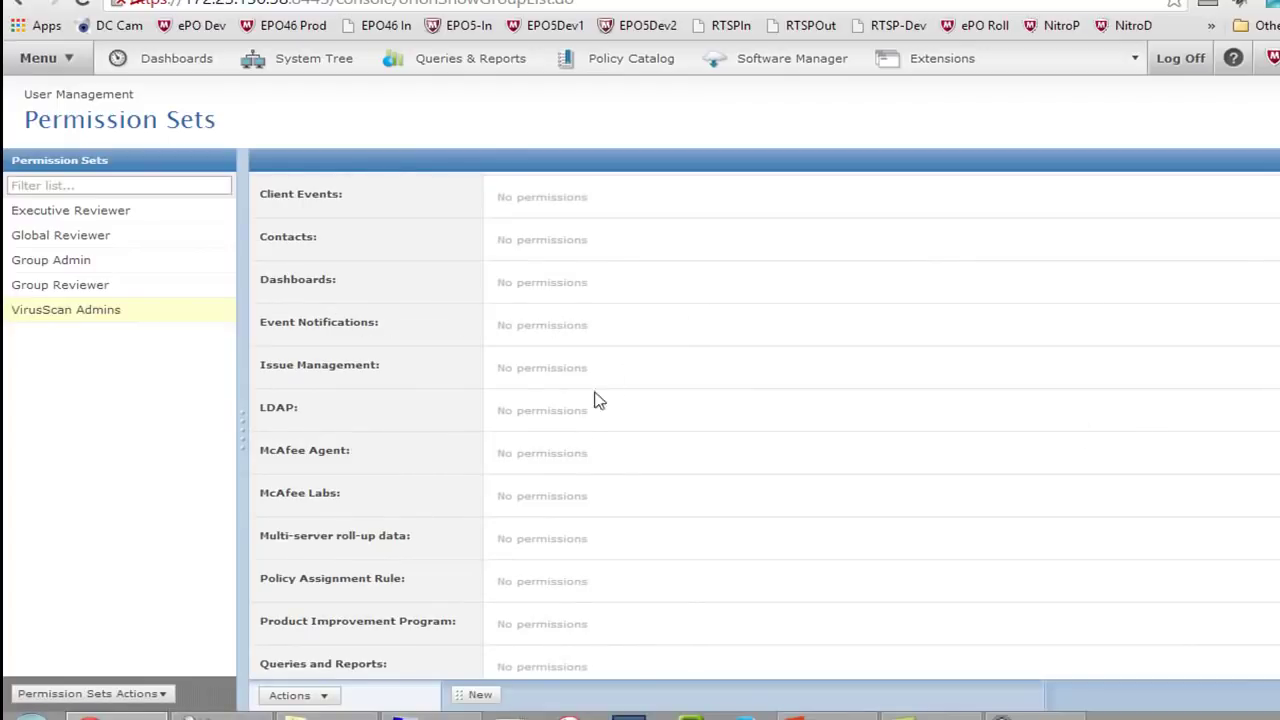
Allow viewing and changing McAfee Agent policy and task settings for VirusScan Admins
click(1277, 452)
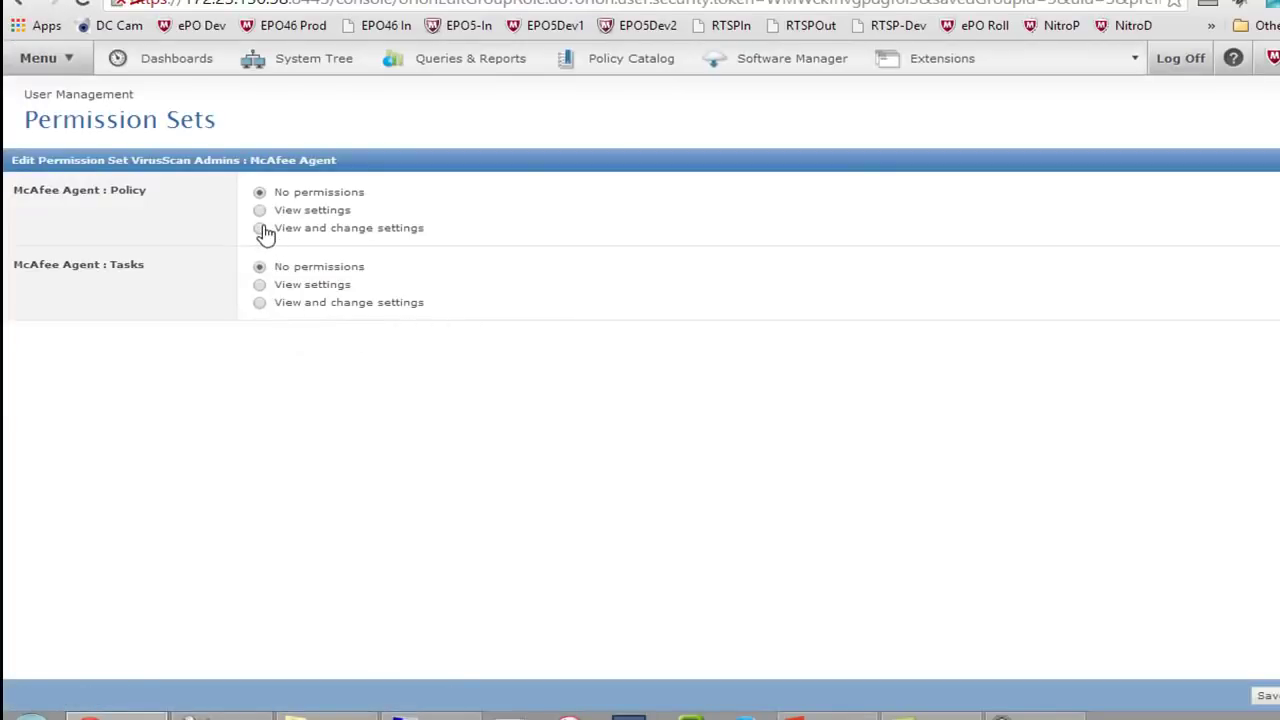
click(261, 229)
click(260, 303)
click(1267, 697)
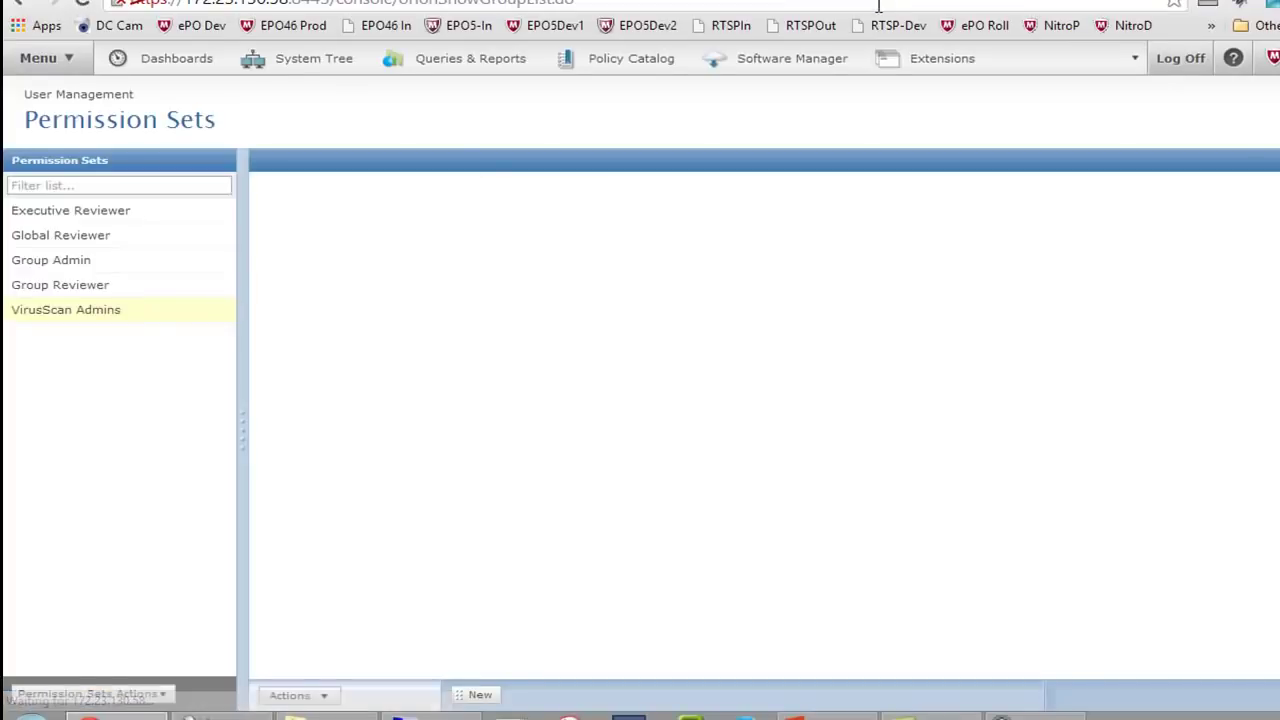
scroll(460, 270, down, 2)
scroll(449, 274, down, 2)
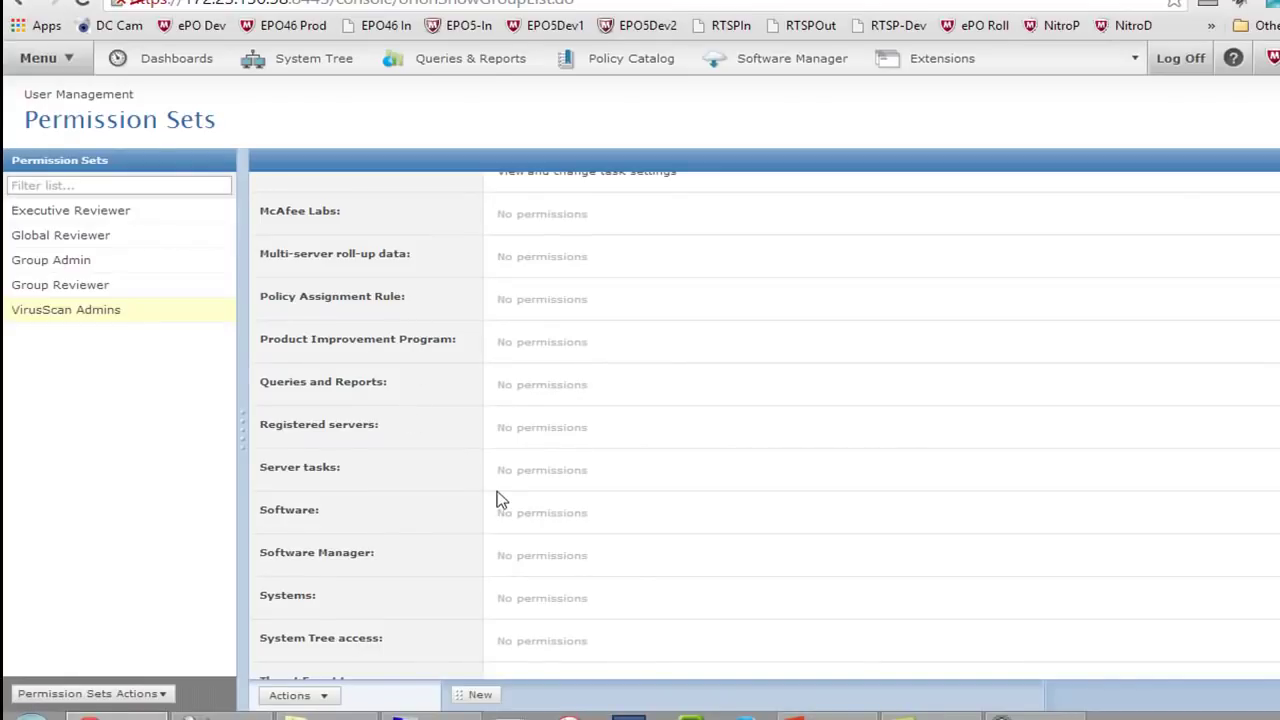
Grant full Server tasks permissions to VirusScan Admins
click(1277, 470)
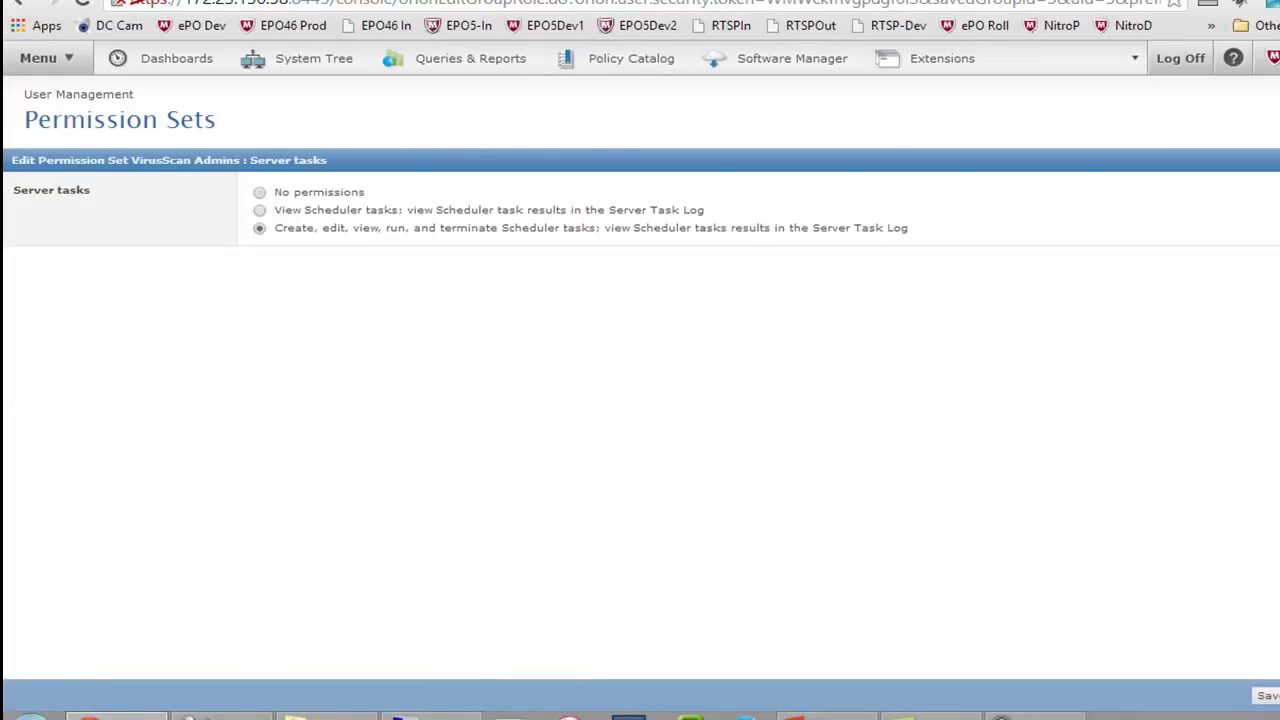
click(1270, 695)
scroll(847, 412, down, 7)
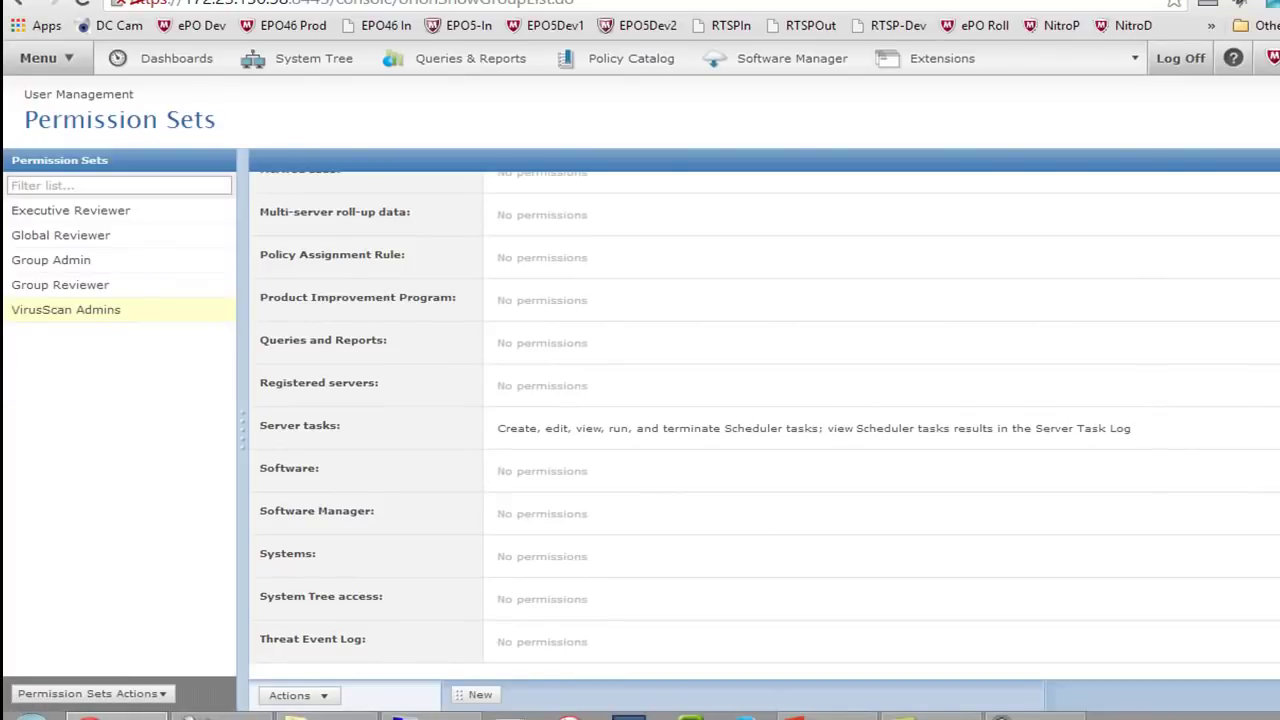
Allow adding, removing and changing Master Repository packages under Software permissions
click(1276, 471)
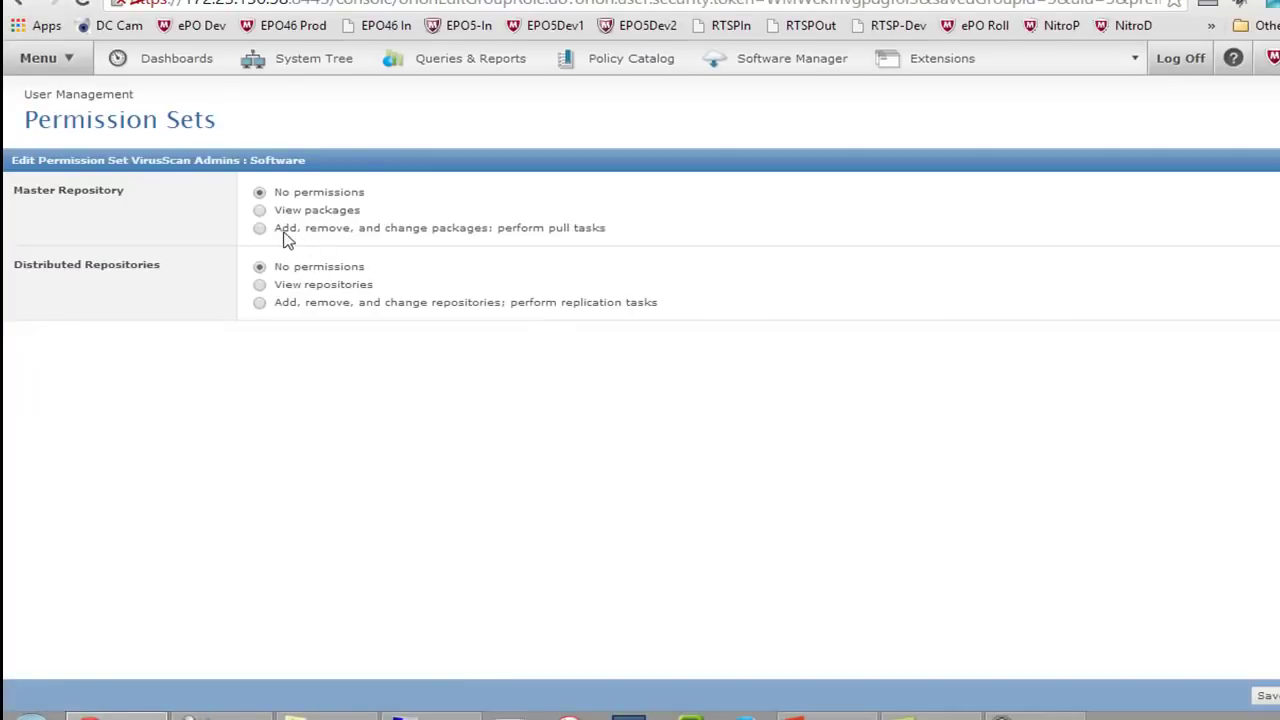
click(261, 230)
click(1260, 698)
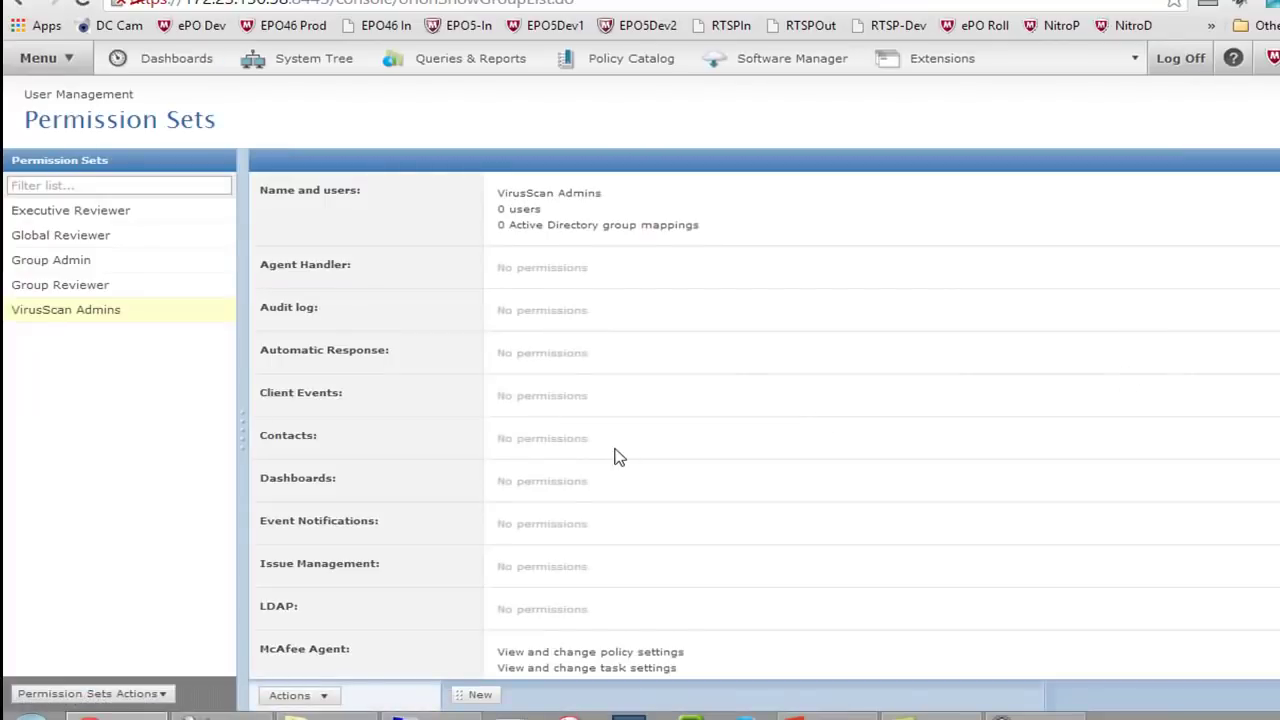
scroll(616, 455, down, 5)
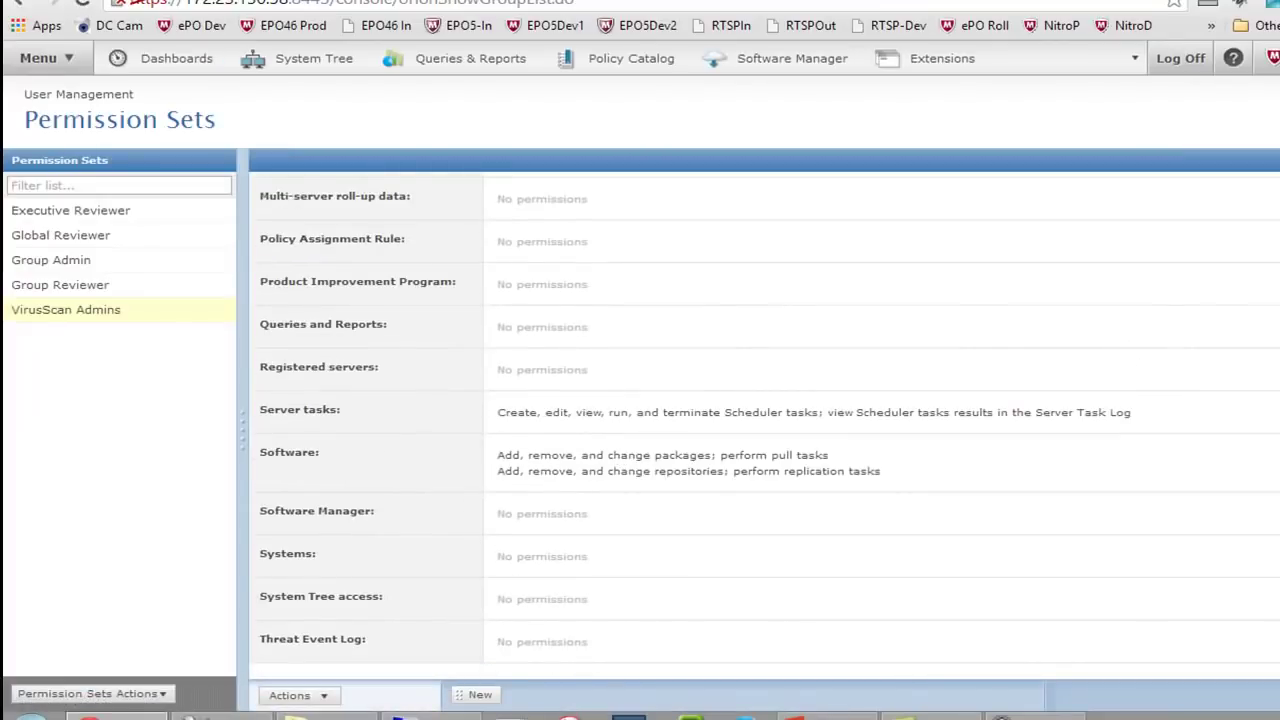
Restrict System Tree access to the Test Machines, DLP Clients and Computers groups under My Organization
click(1278, 599)
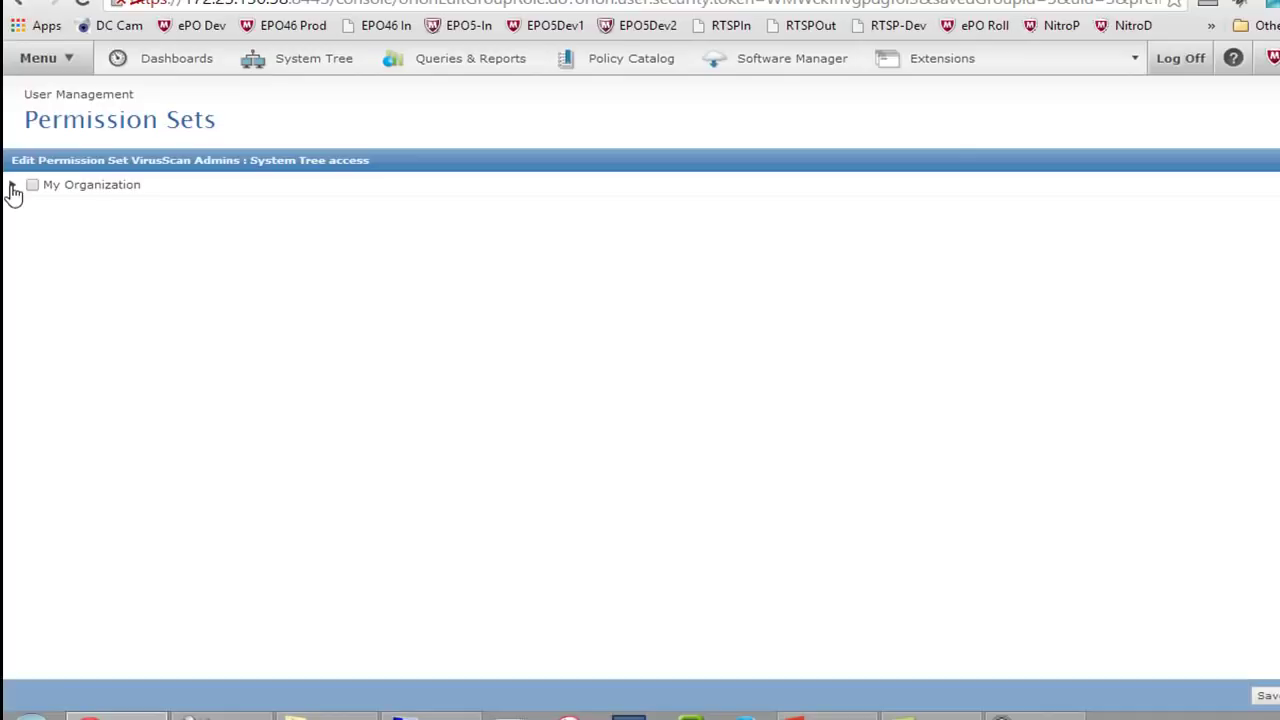
click(12, 185)
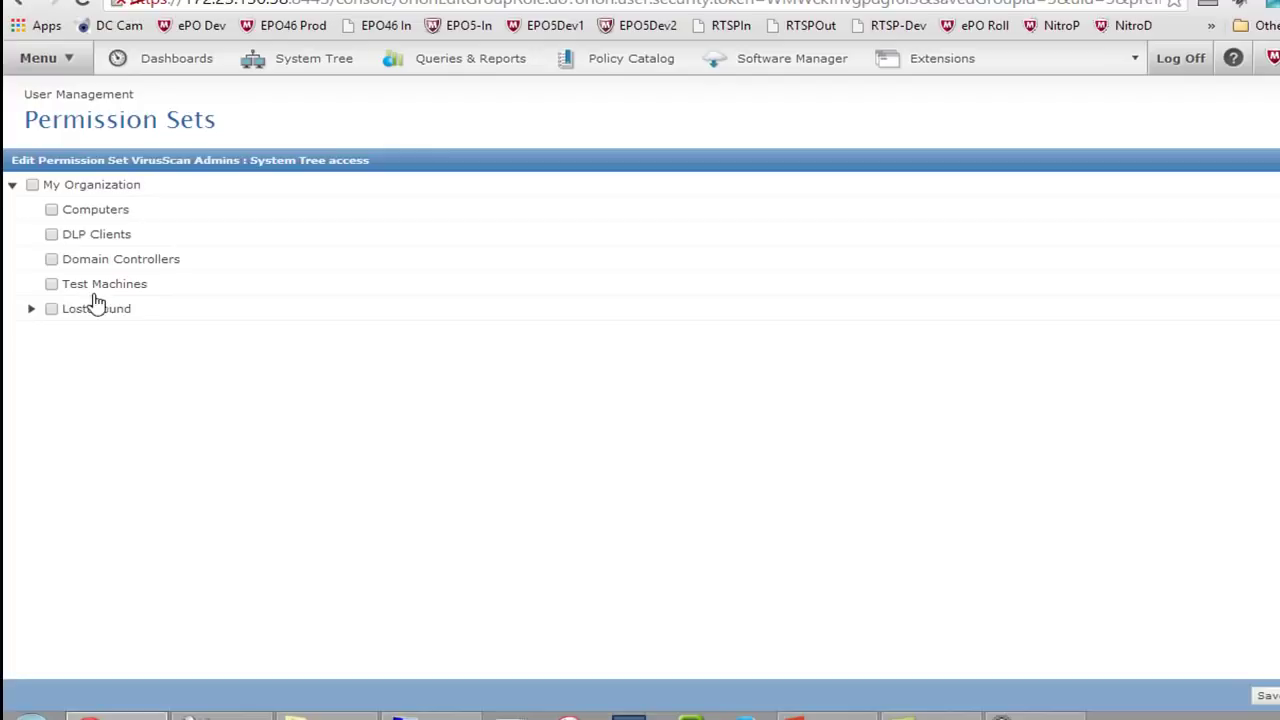
click(53, 285)
click(51, 234)
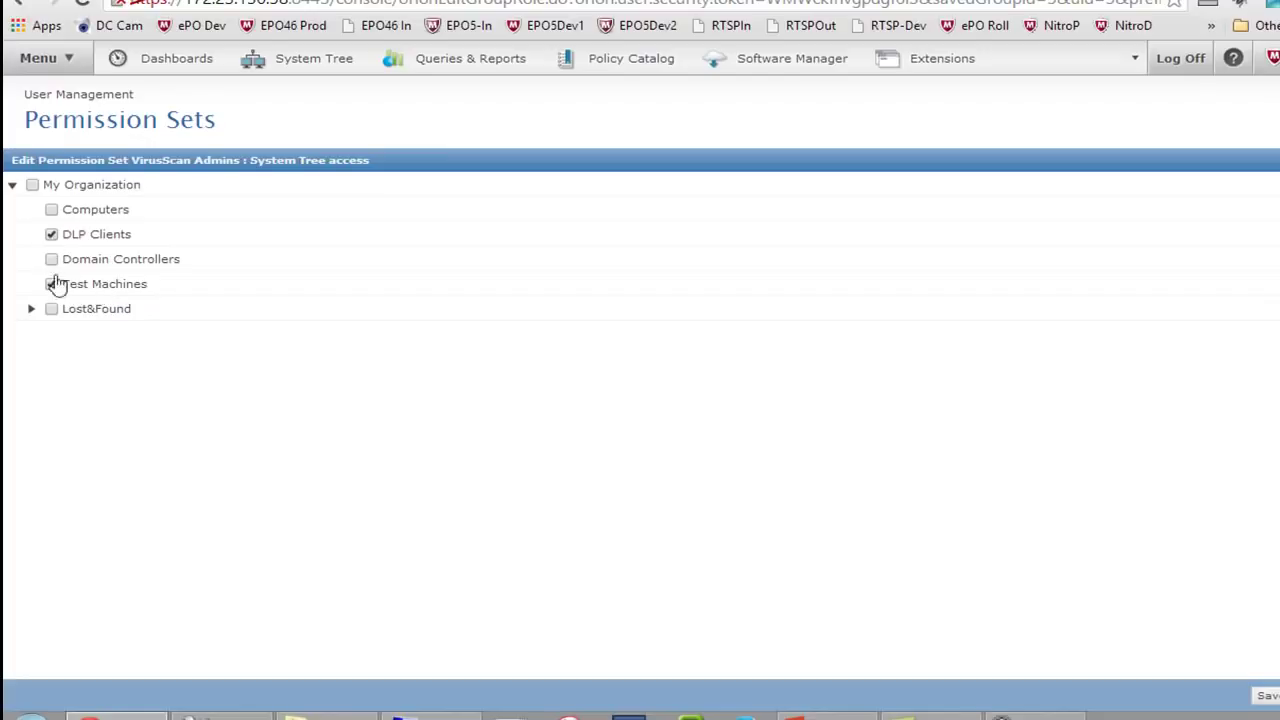
click(51, 210)
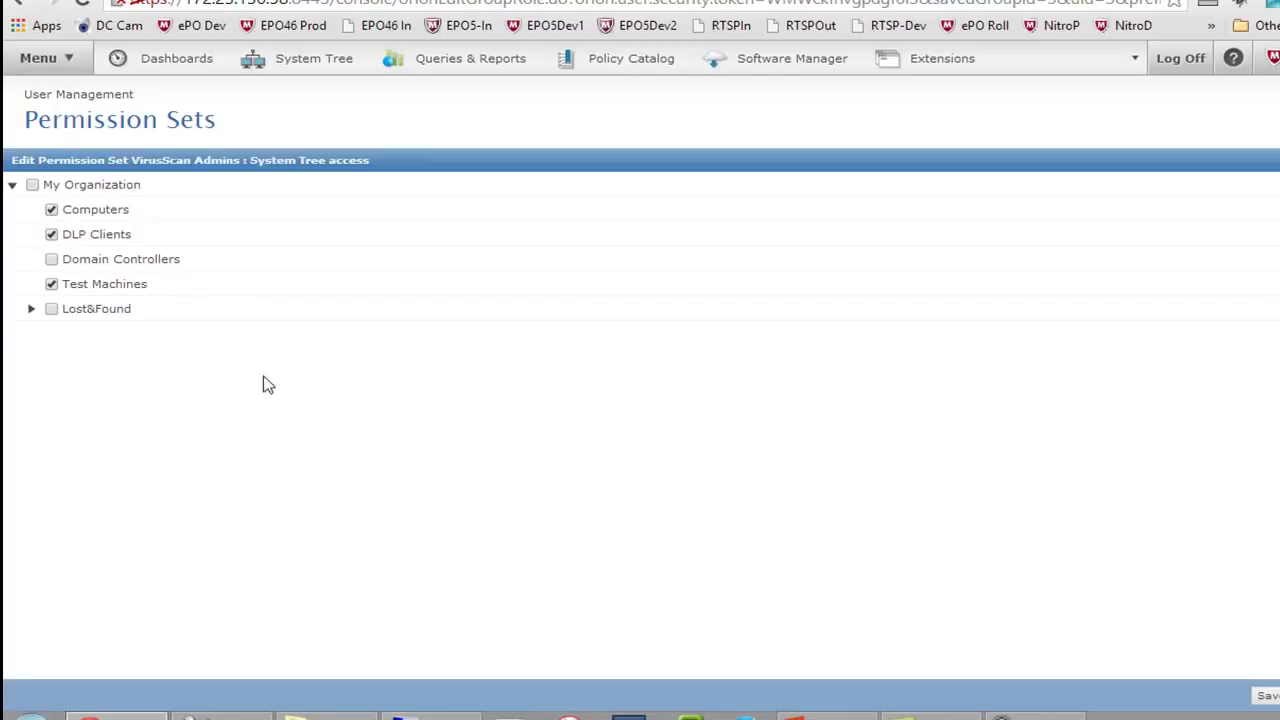
click(1268, 696)
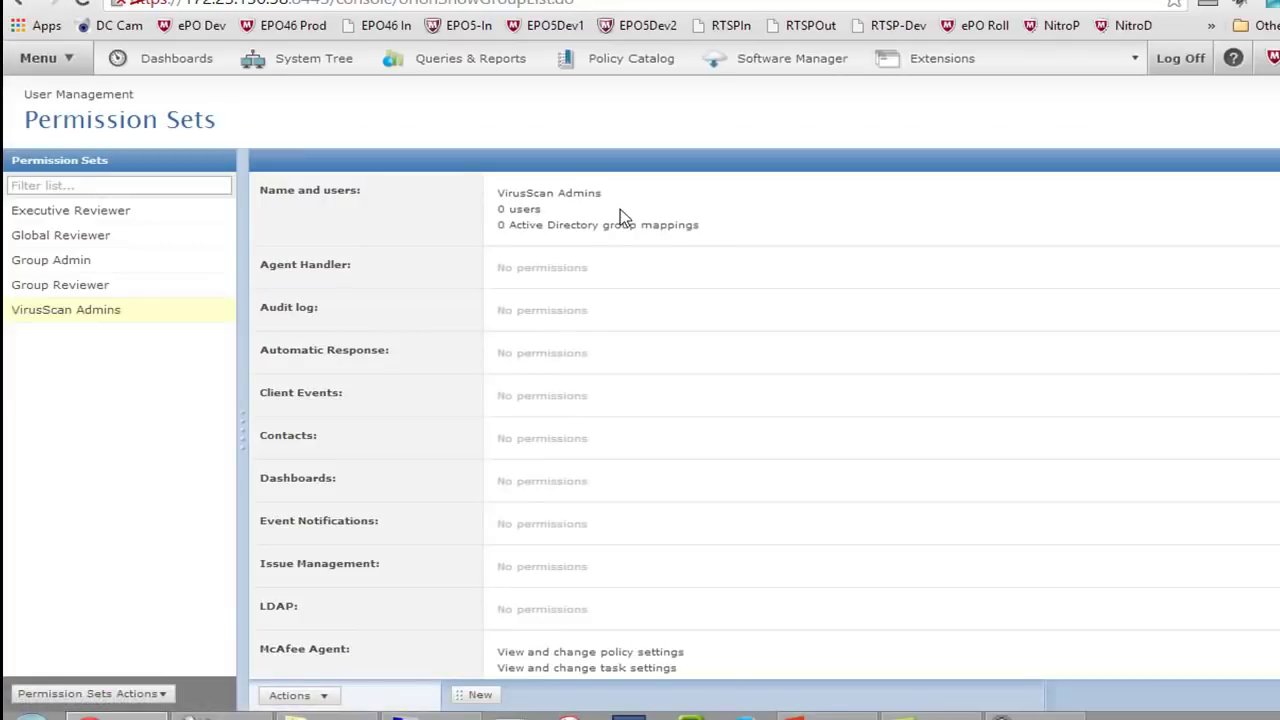
scroll(720, 420, down, 6)
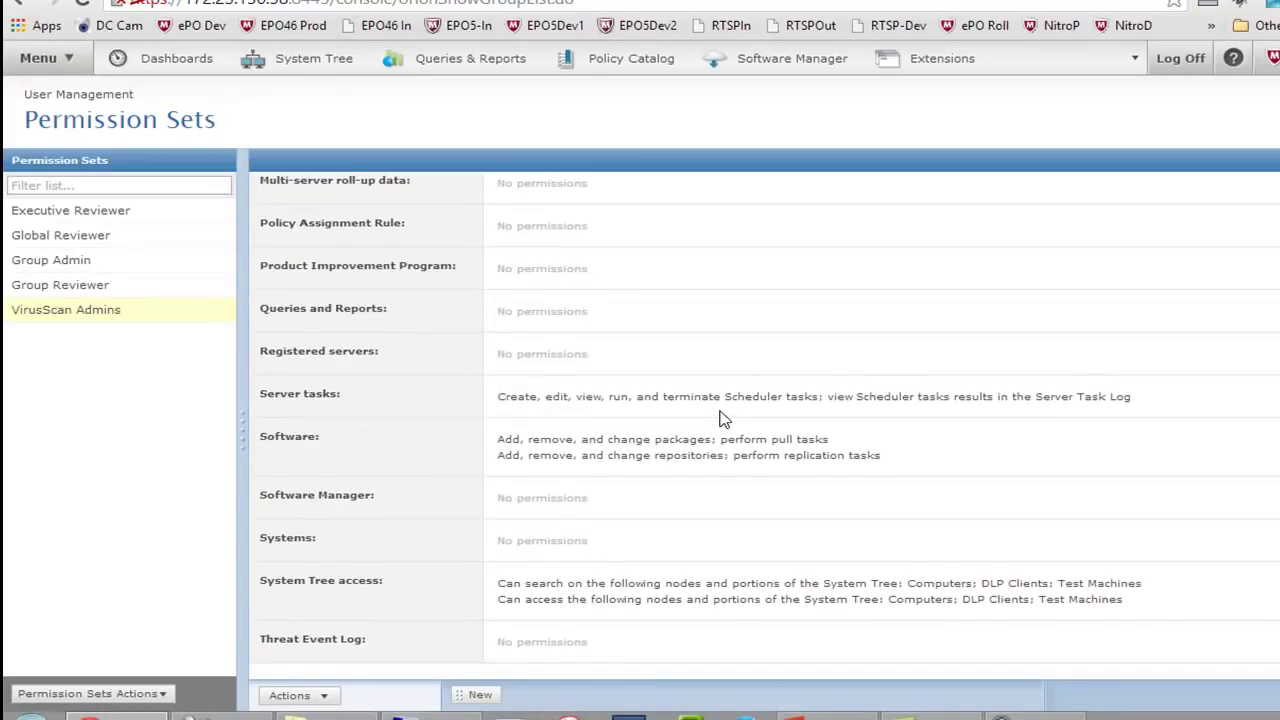
Grant Systems rights: View System Tree tab, Wake up agents, and Create and edit tags and tag groups
click(1278, 640)
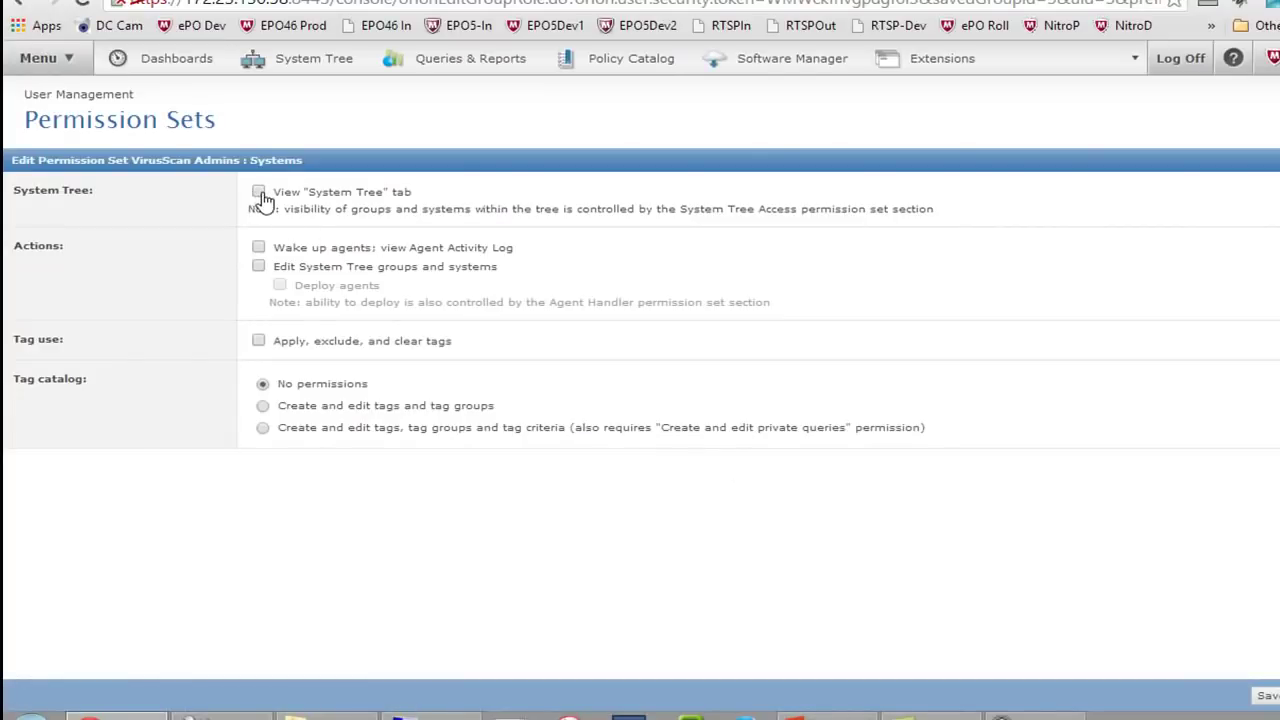
click(259, 193)
click(259, 248)
click(261, 409)
click(1266, 695)
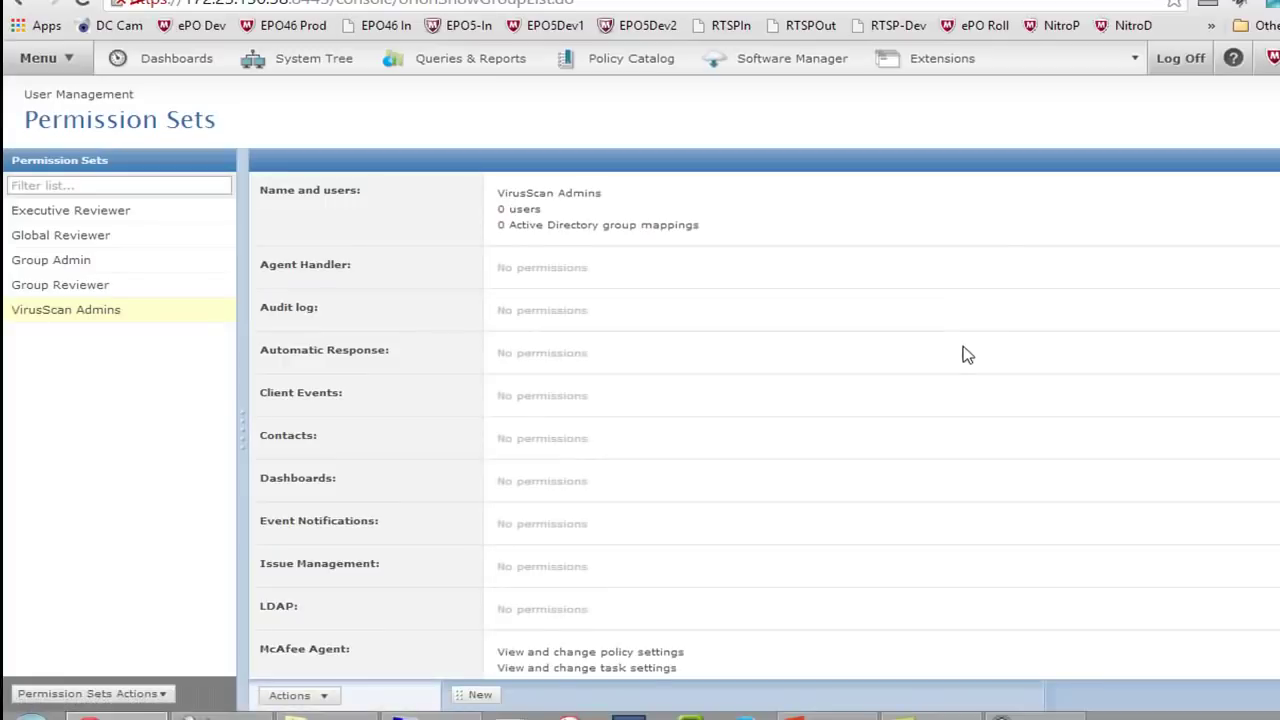
scroll(834, 274, down, 3)
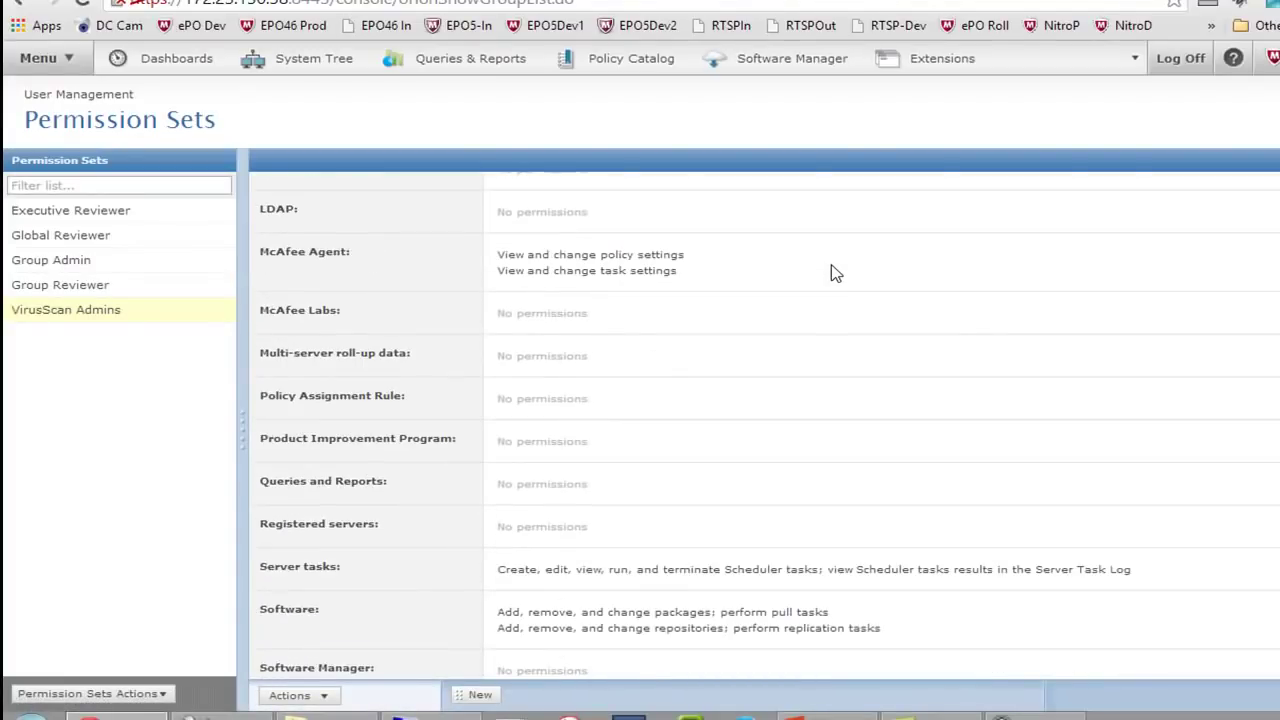
scroll(834, 274, down, 3)
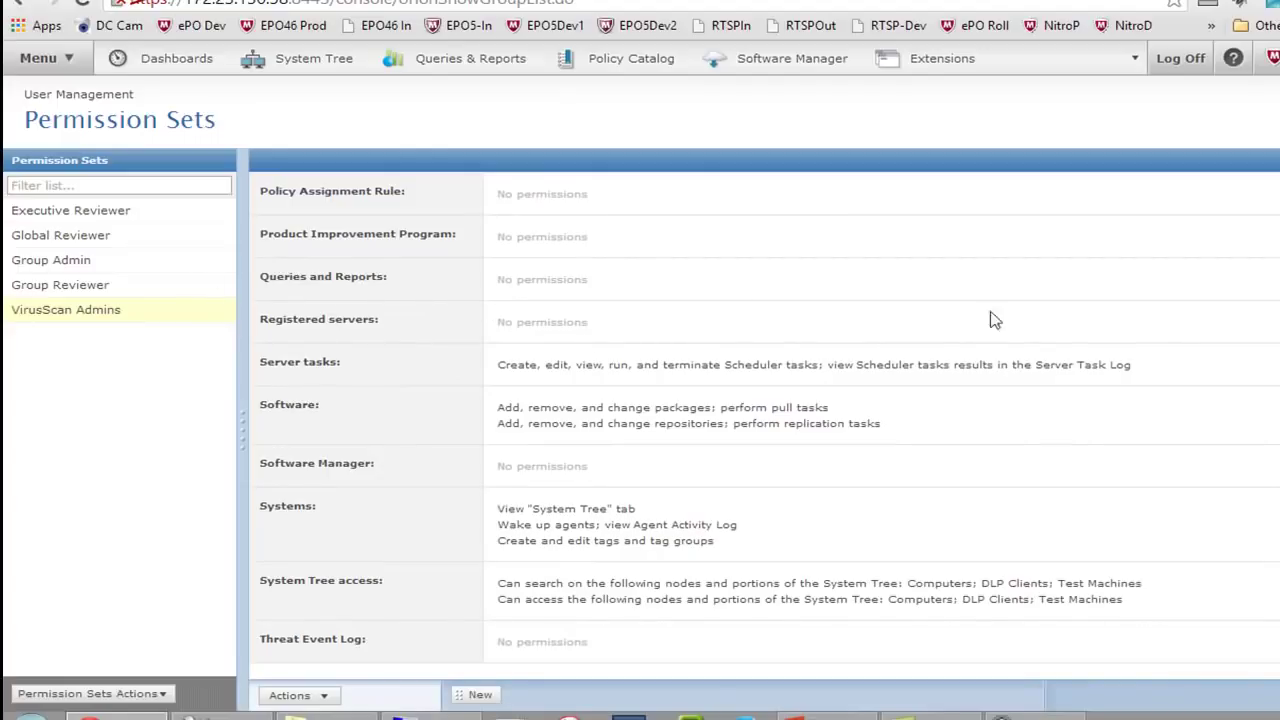
scroll(766, 364, up, 9)
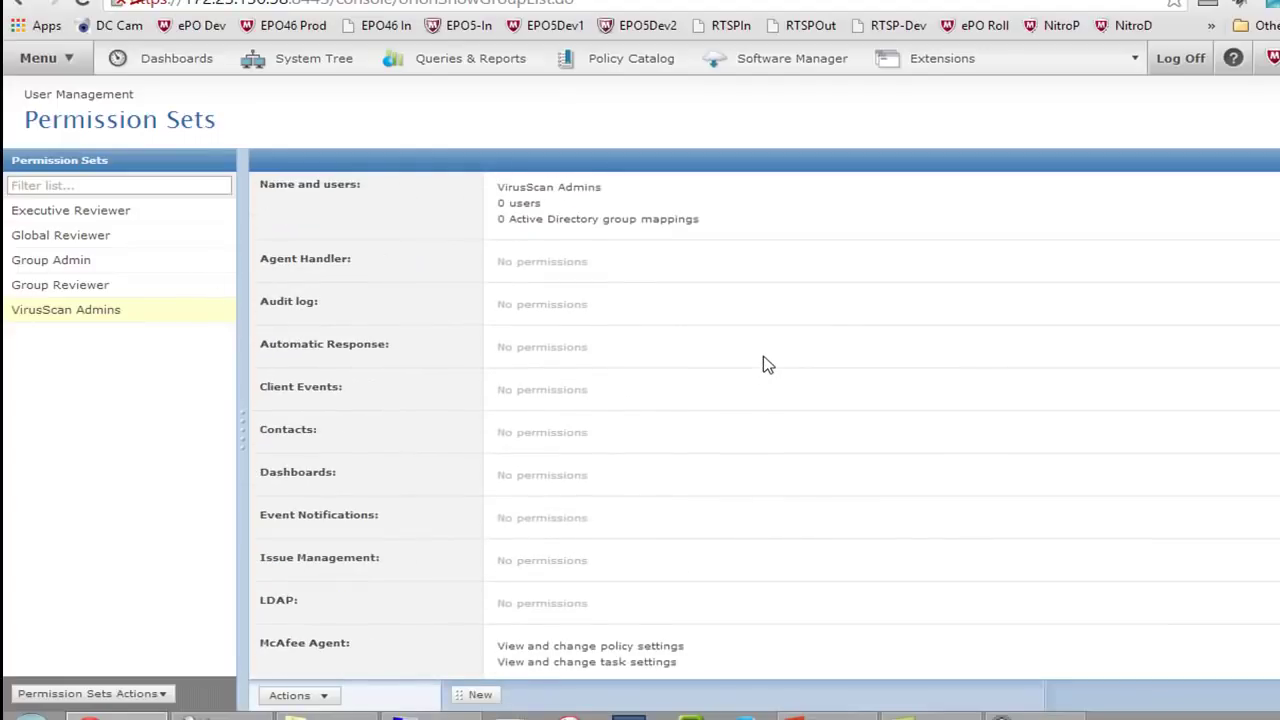
click(40, 58)
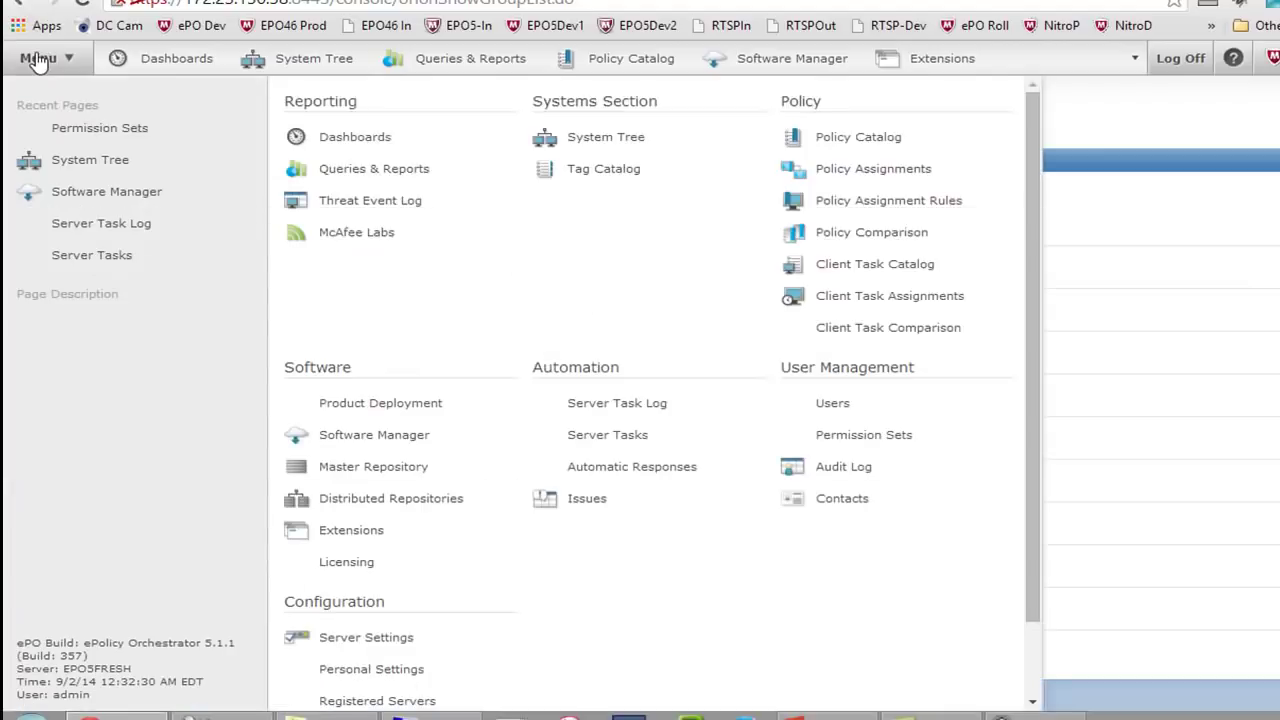
click(795, 404)
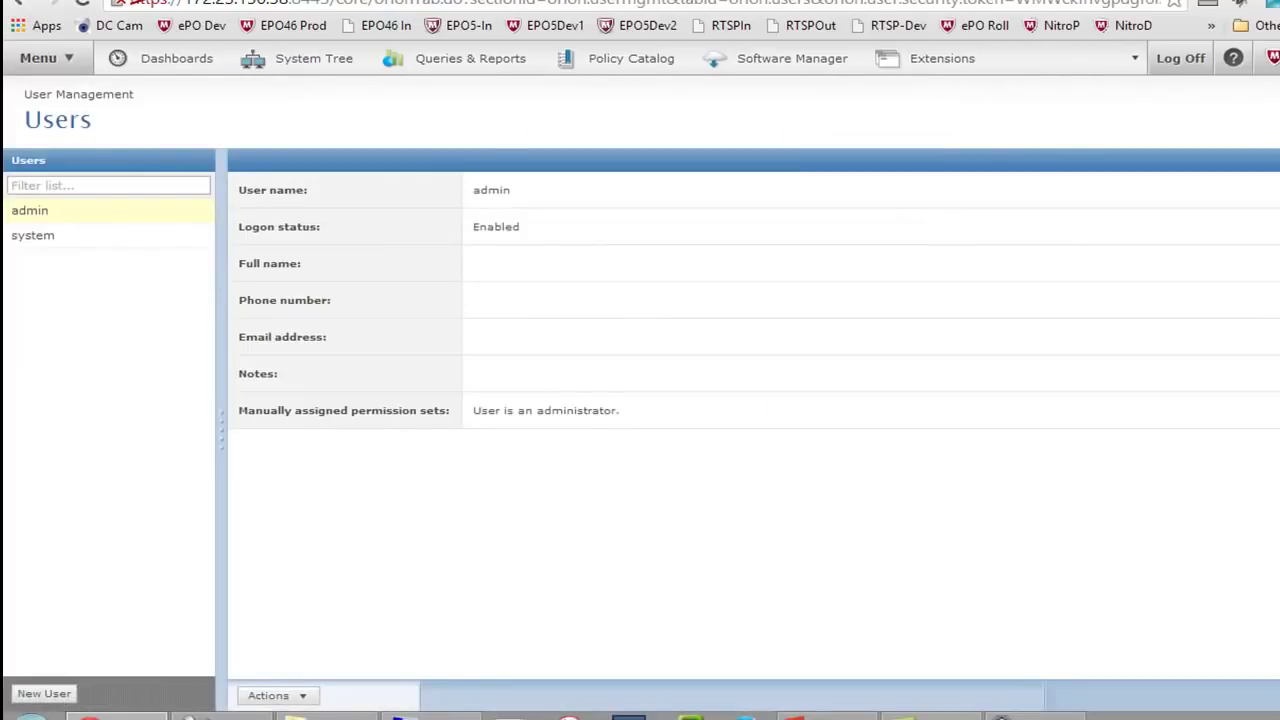
click(46, 694)
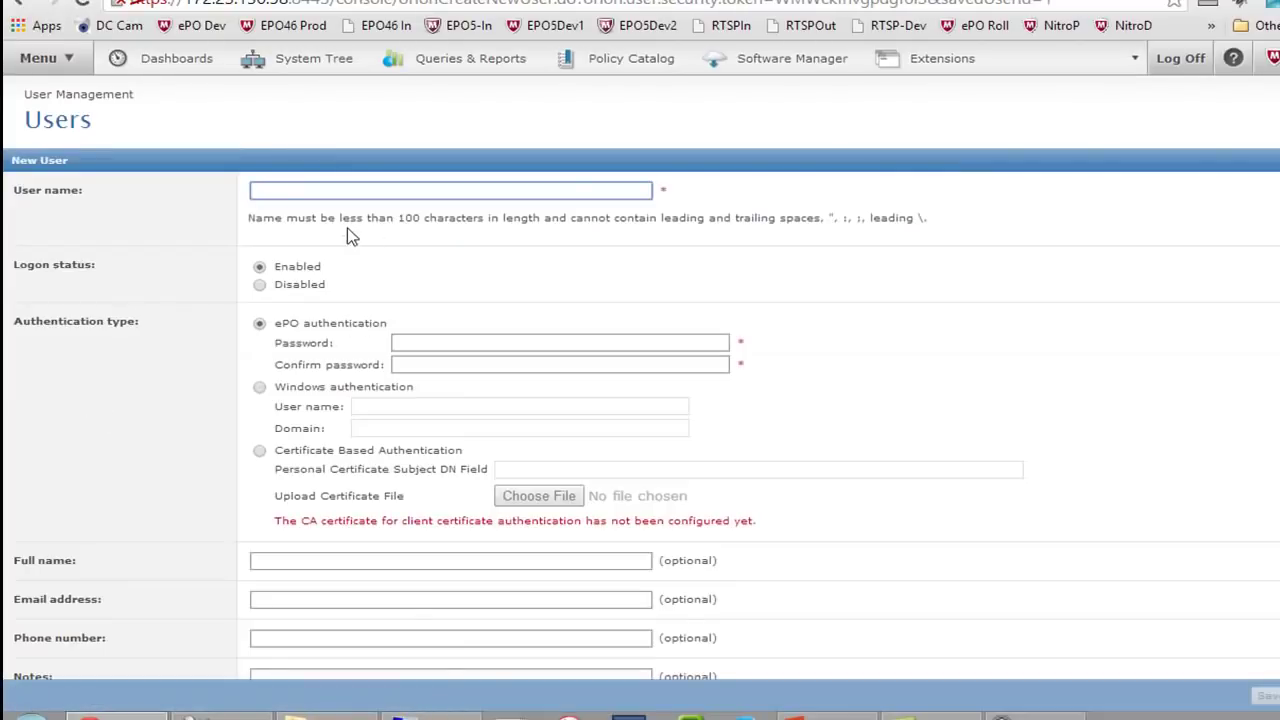
text(john doe)
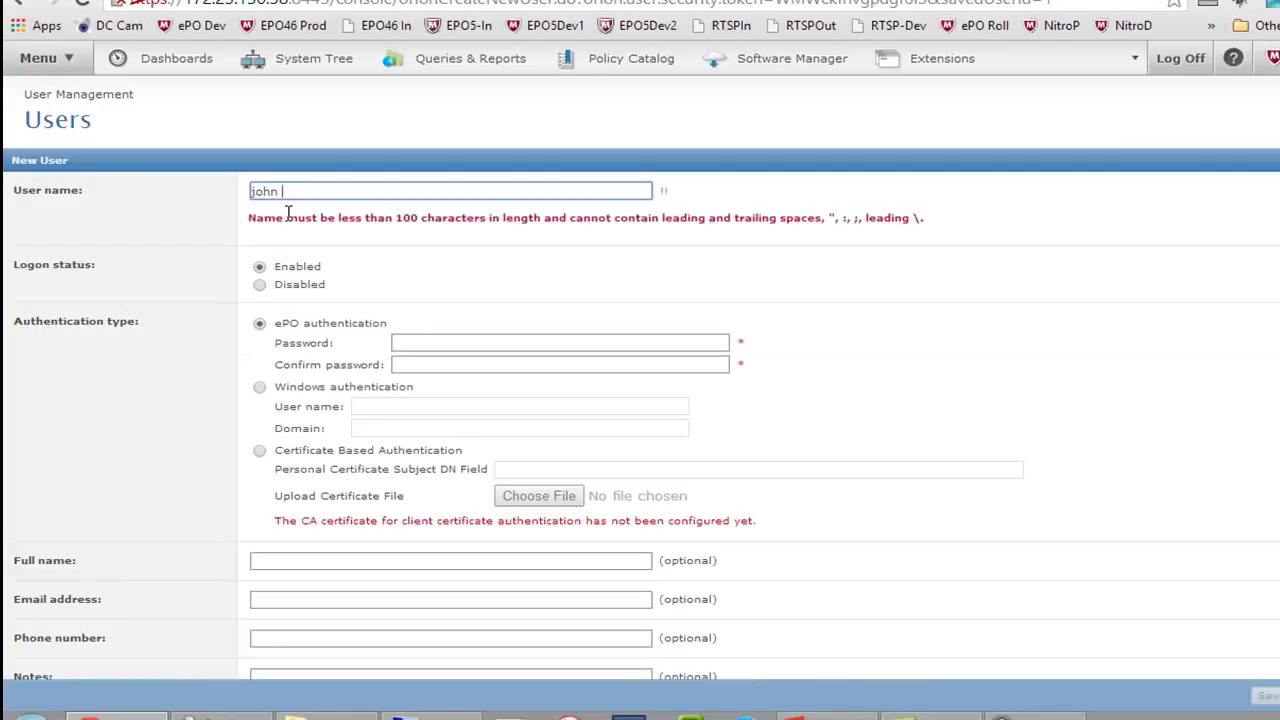
key(BackSpace)
key(BackSpace)
key(BackSpace)
text(doe)
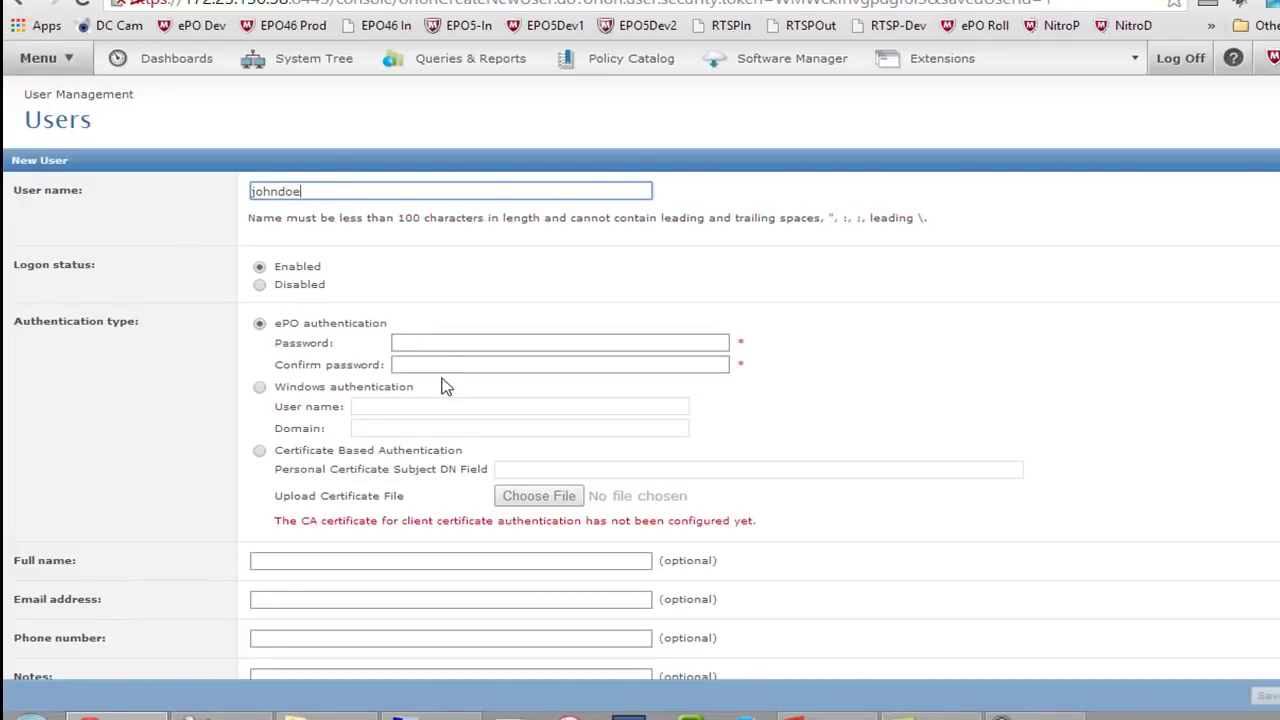
click(417, 342)
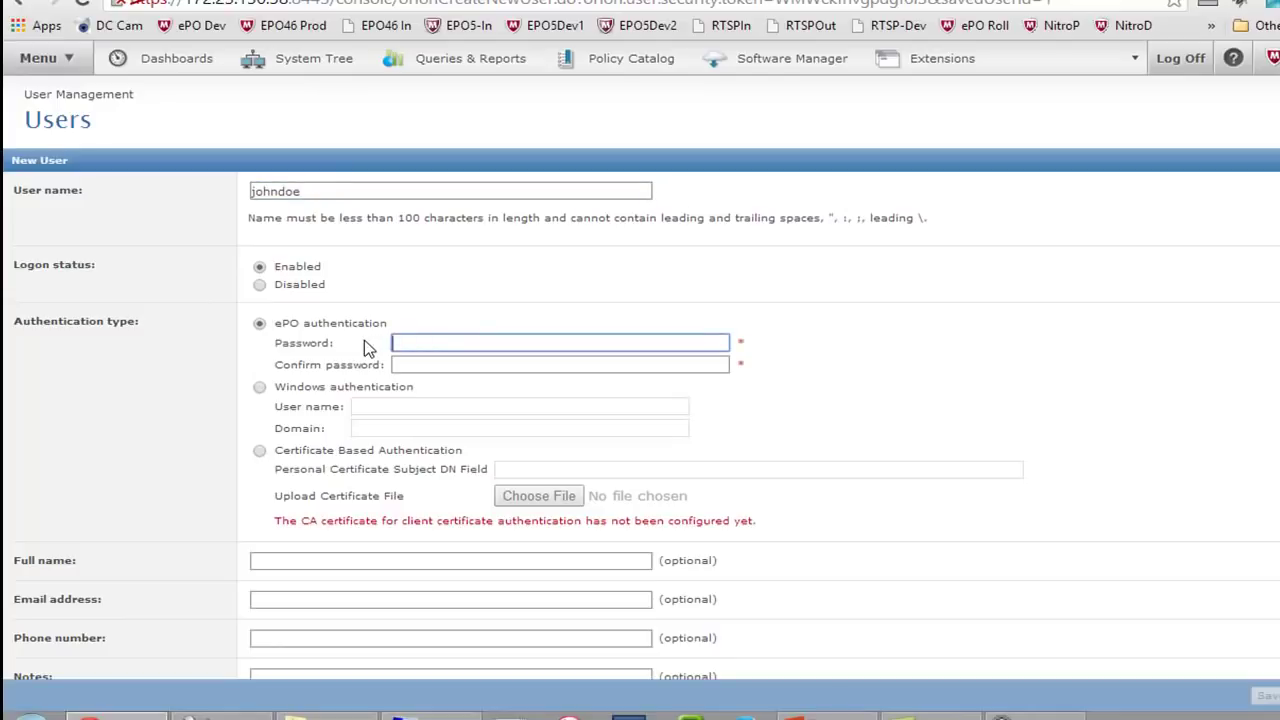
click(259, 387)
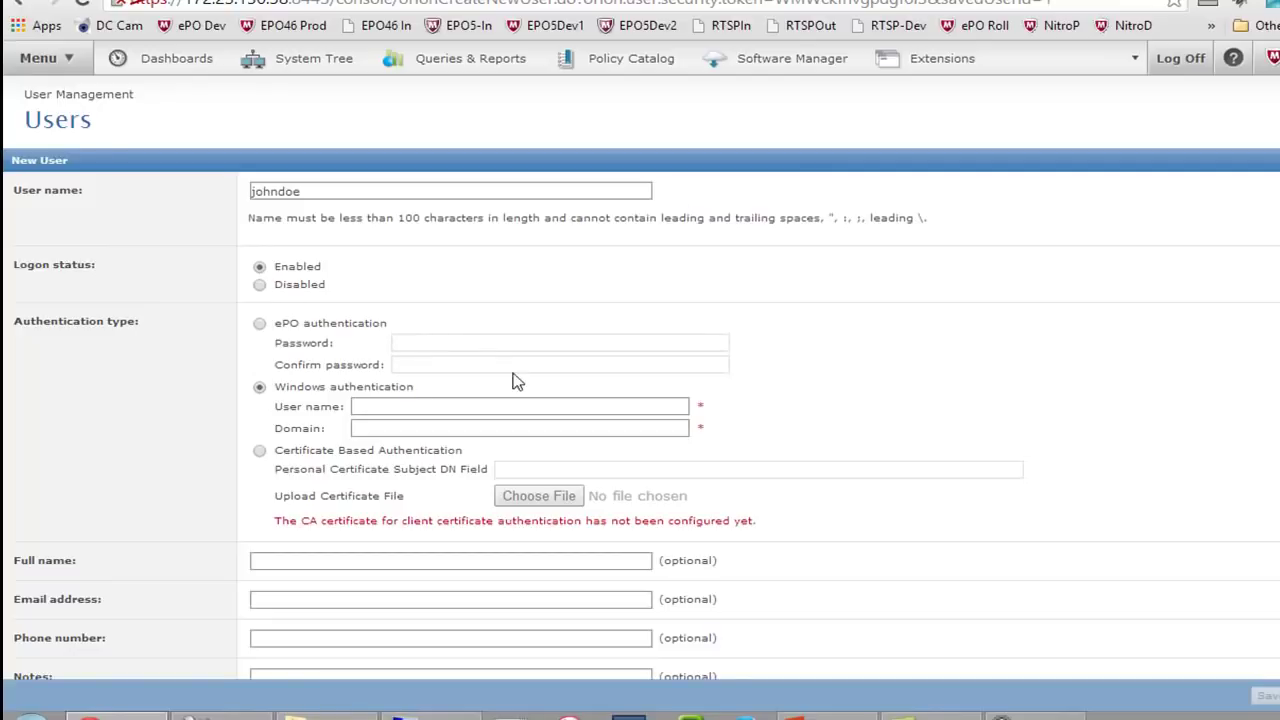
click(259, 323)
click(425, 341)
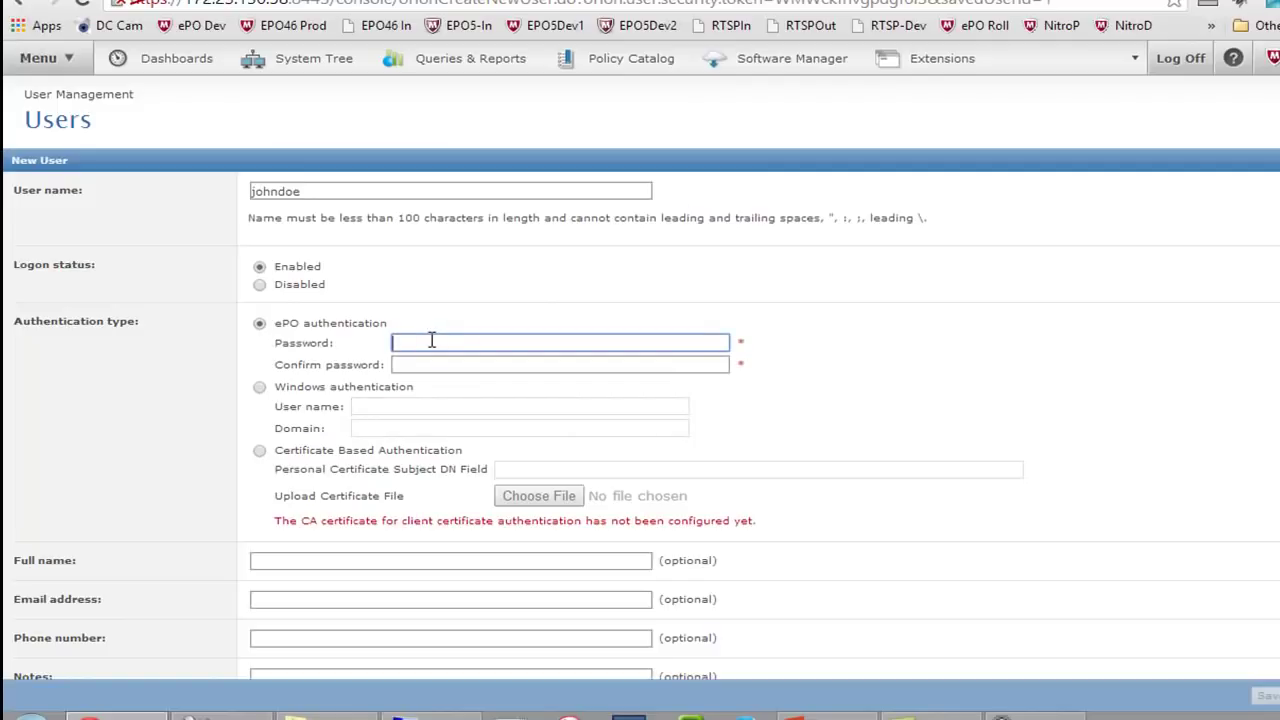
text(test)
key(Tab)
text(test)
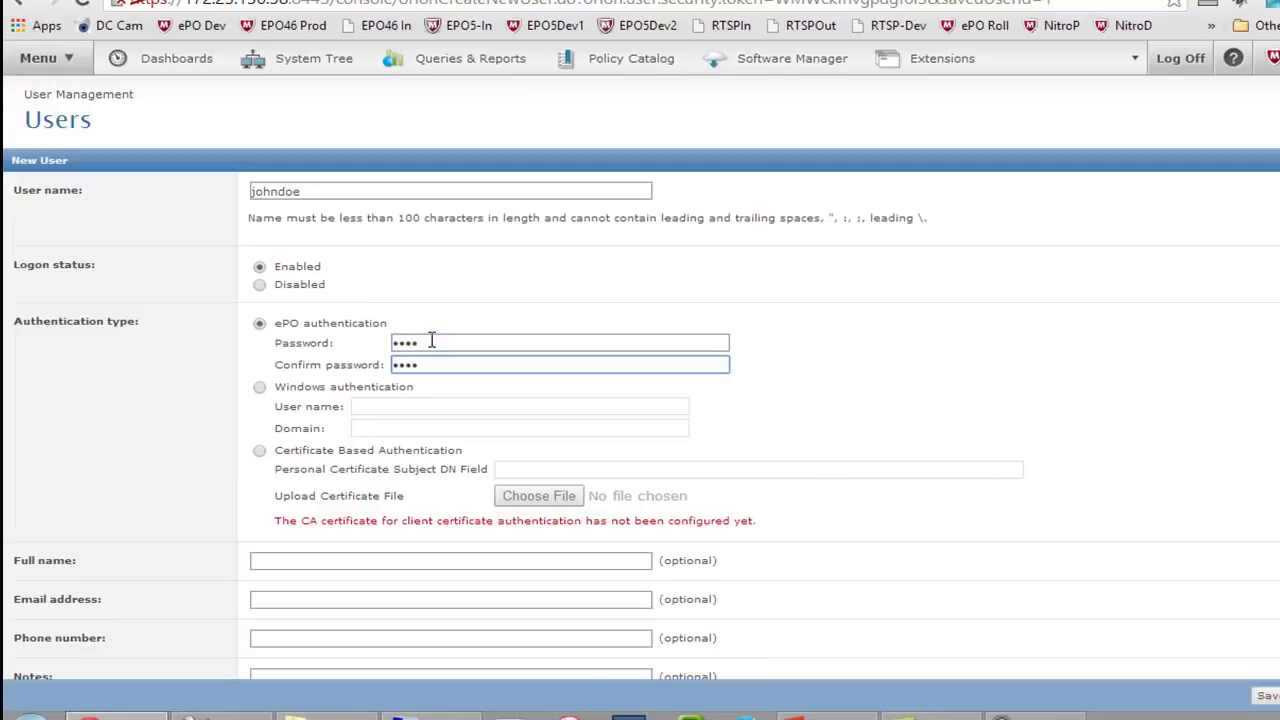
scroll(429, 345, down, 2)
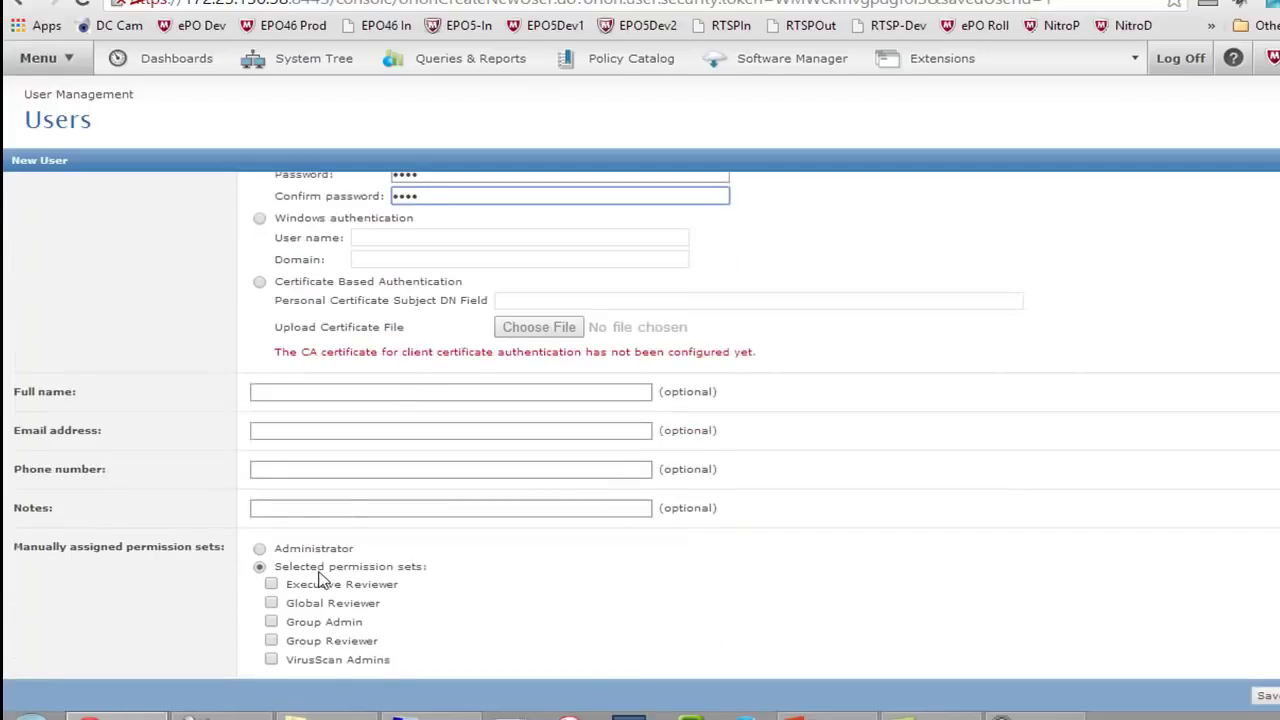
click(272, 662)
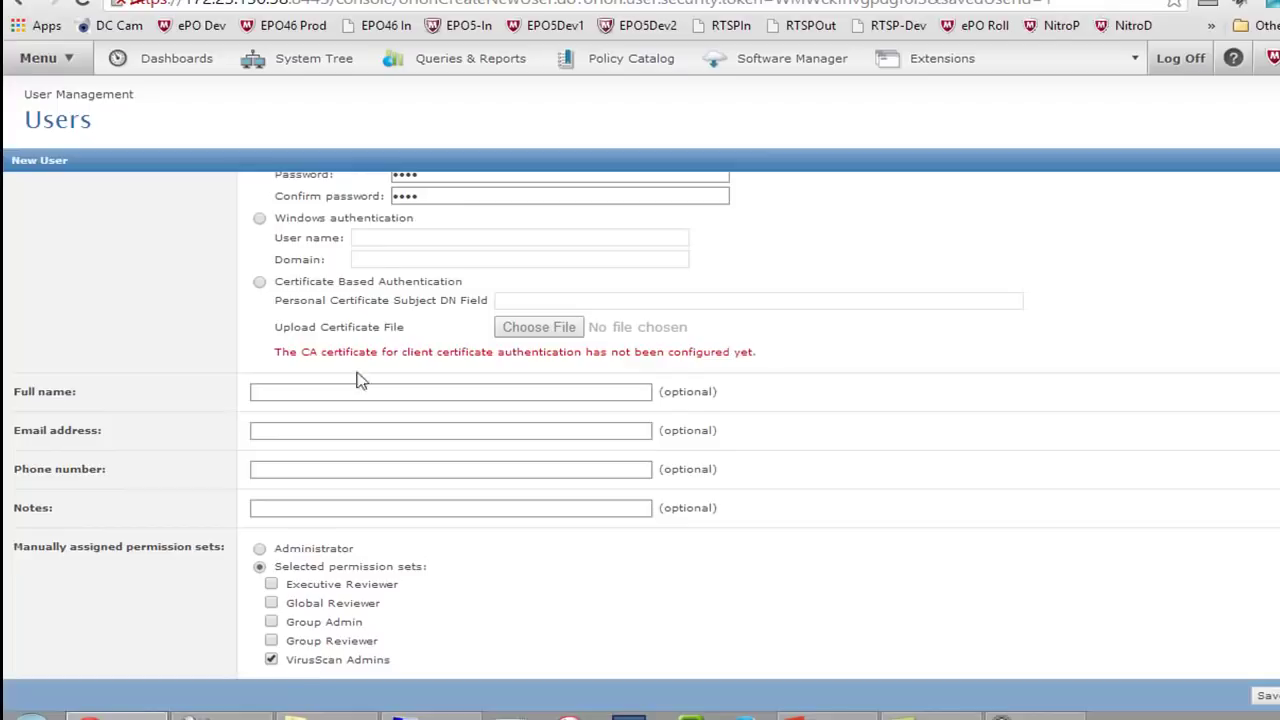
scroll(360, 260, up, 1)
scroll(360, 260, down, 1)
scroll(465, 293, up, 3)
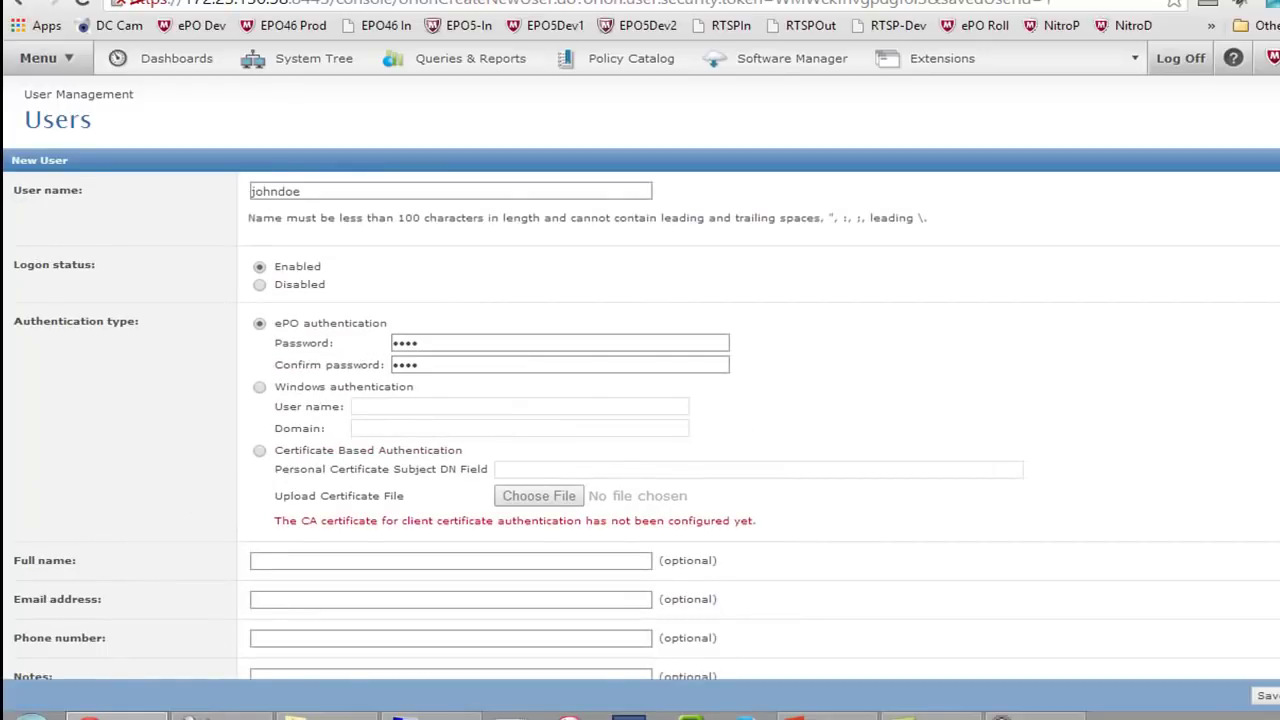
click(1277, 695)
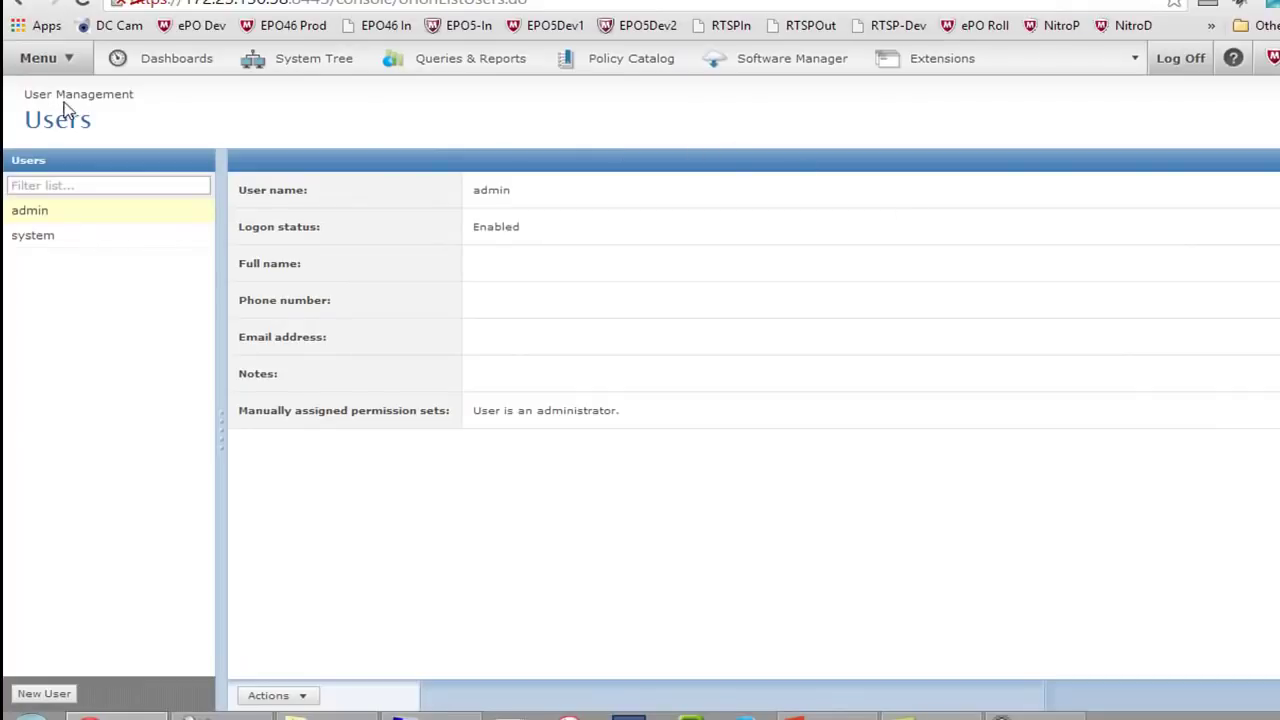
click(55, 68)
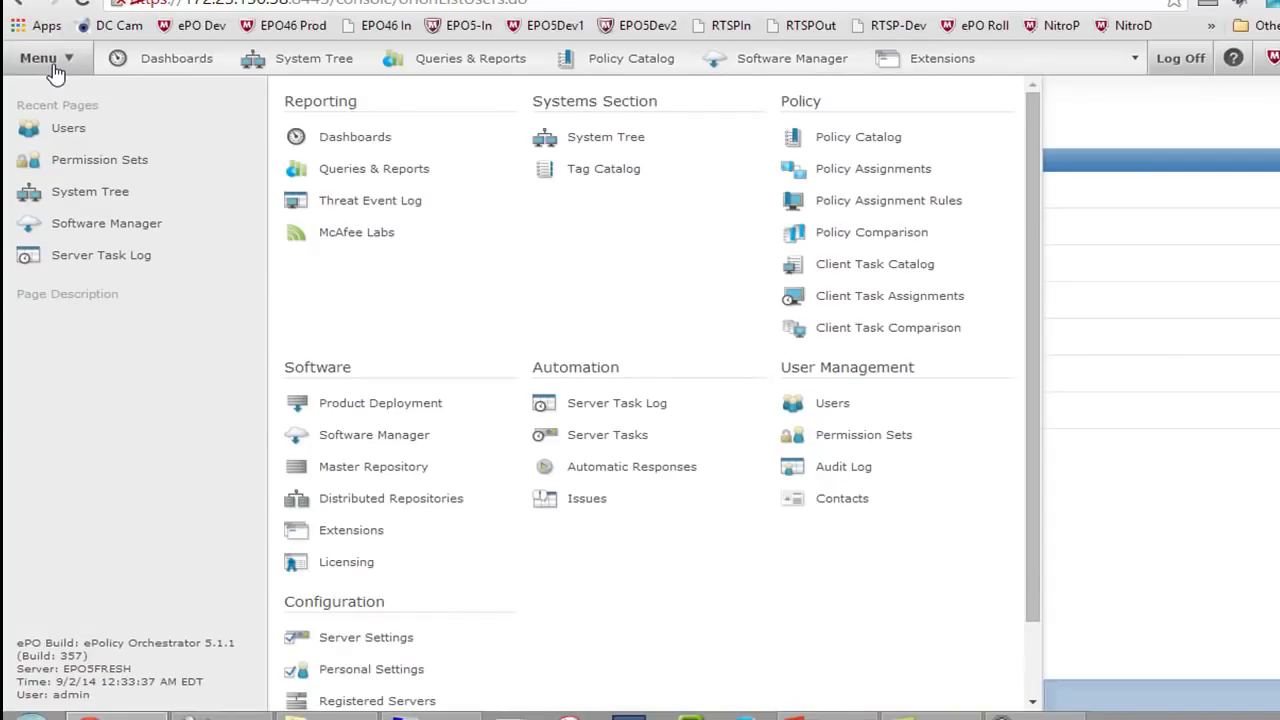
scroll(975, 260, down, 2)
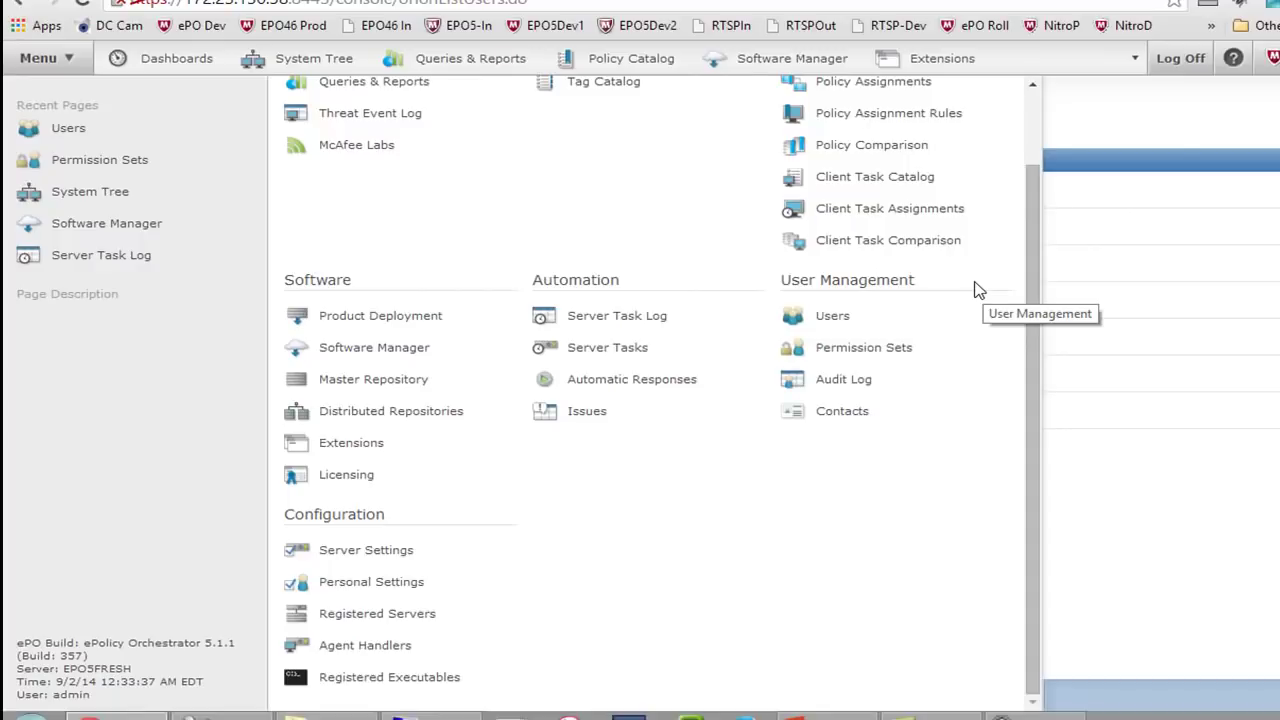
click(1198, 120)
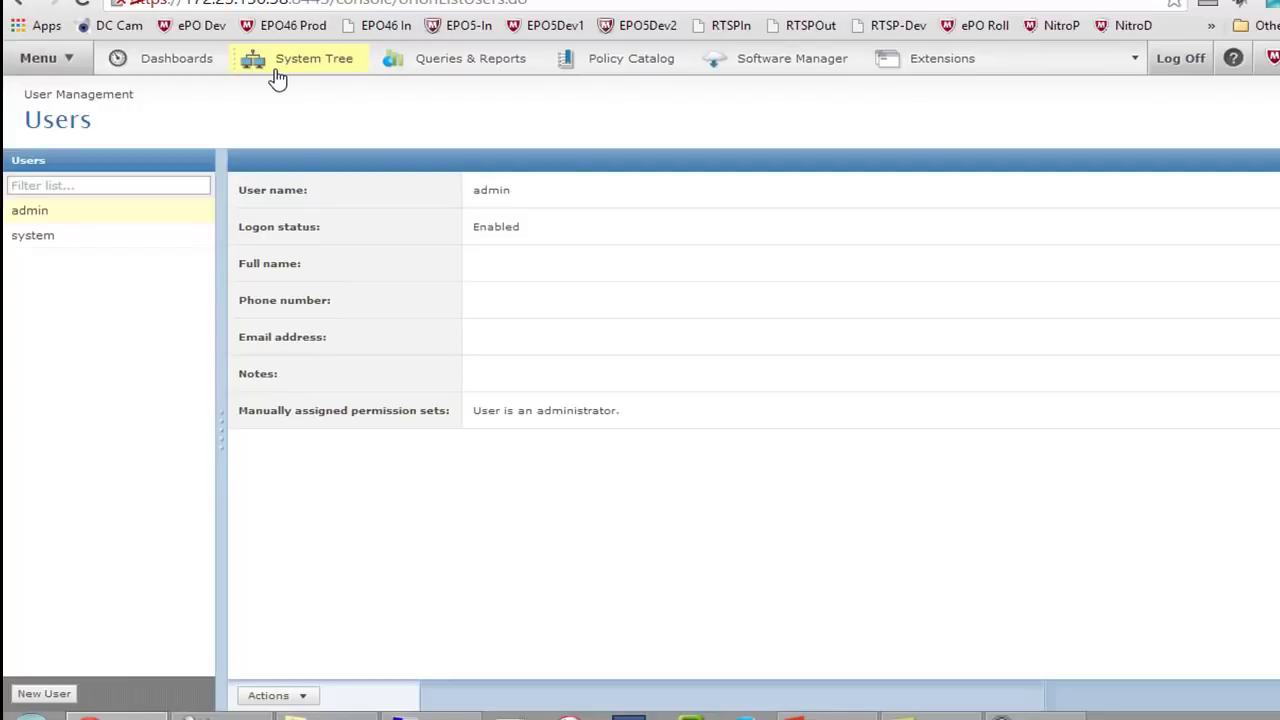
Show the Getting Started with ePolicy Orchestrator dashboard on the Dashboards page
click(143, 77)
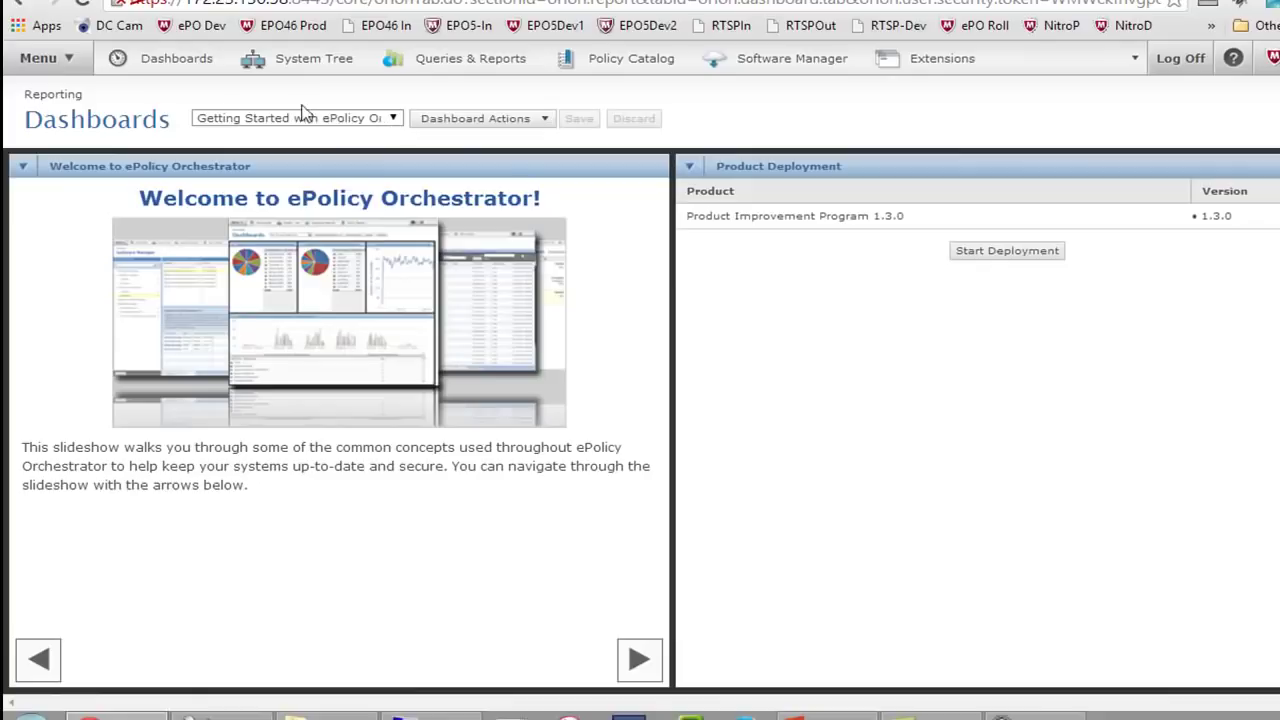
click(253, 120)
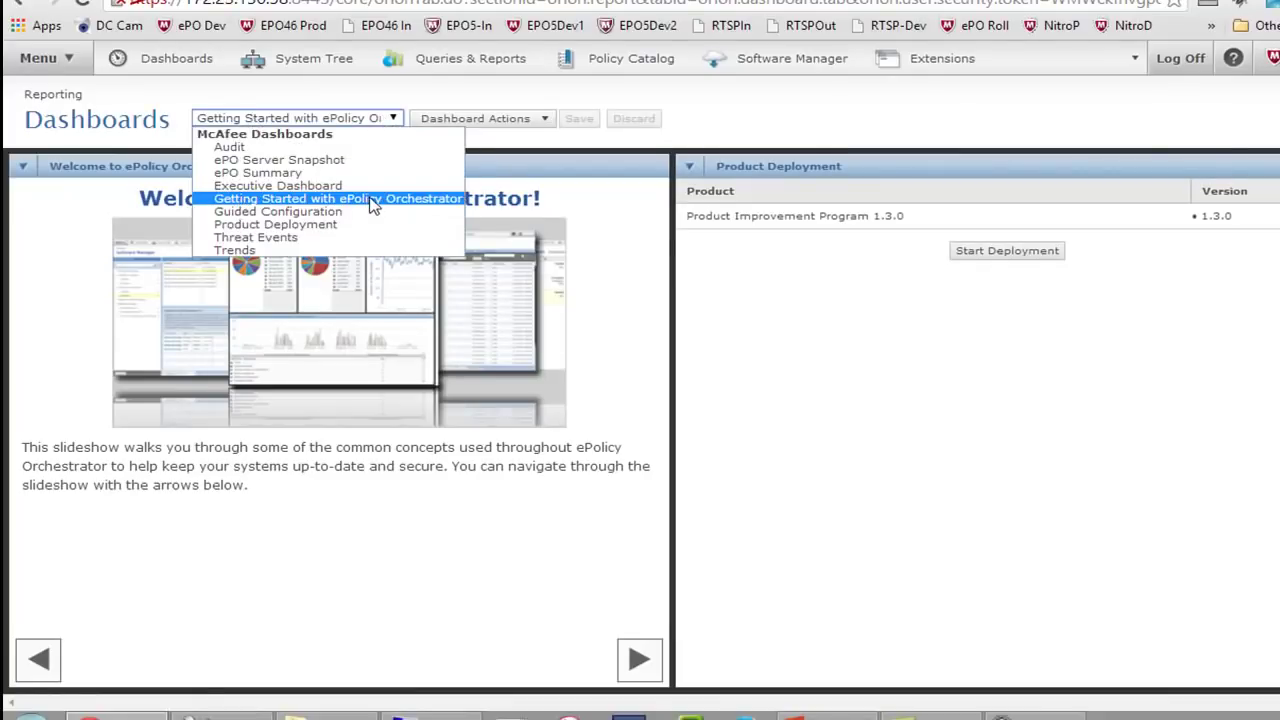
click(372, 200)
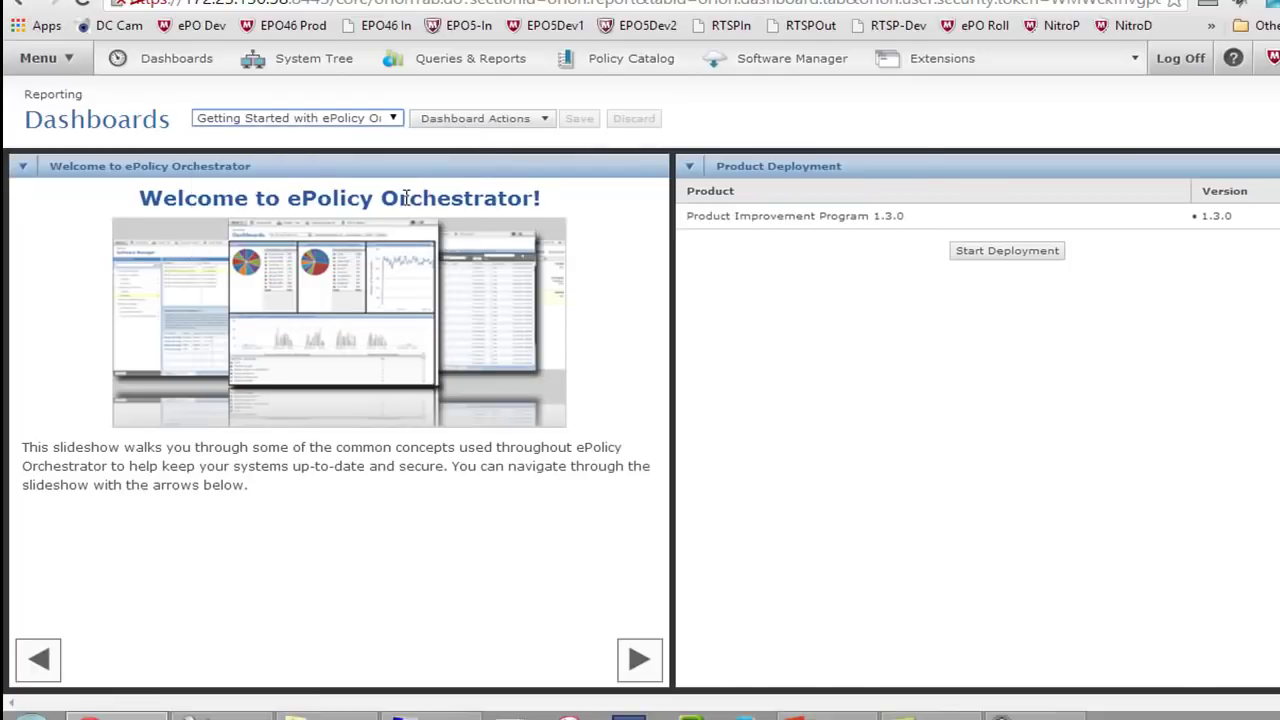
Page the welcome slideshow from Managing Systems through Policy Assignments to the Inheritance slide
click(640, 672)
click(640, 675)
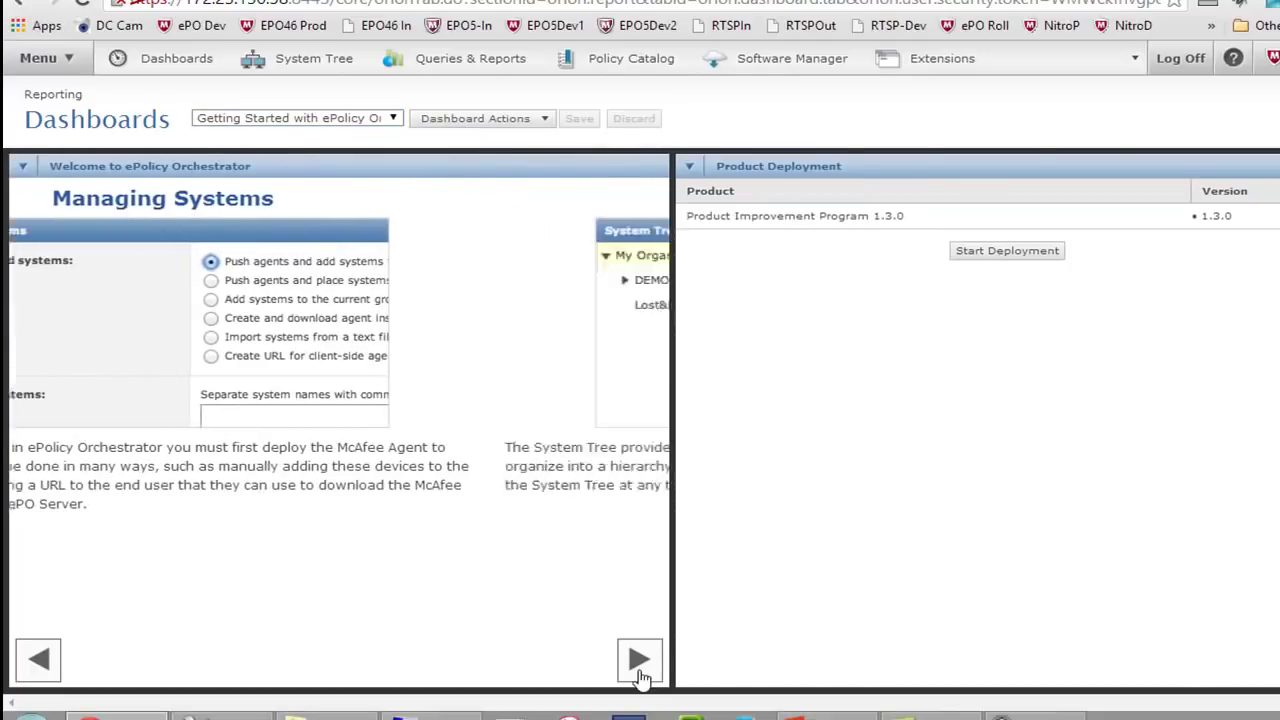
click(640, 672)
click(640, 672)
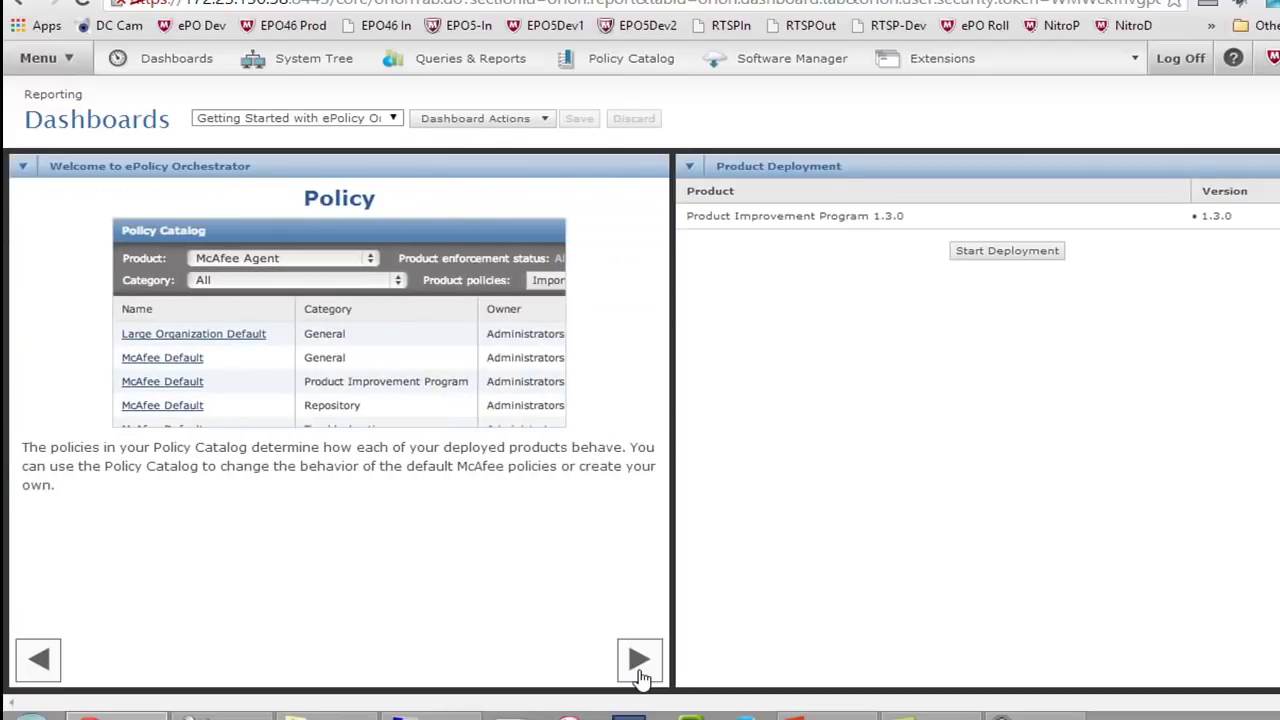
click(640, 672)
click(640, 672)
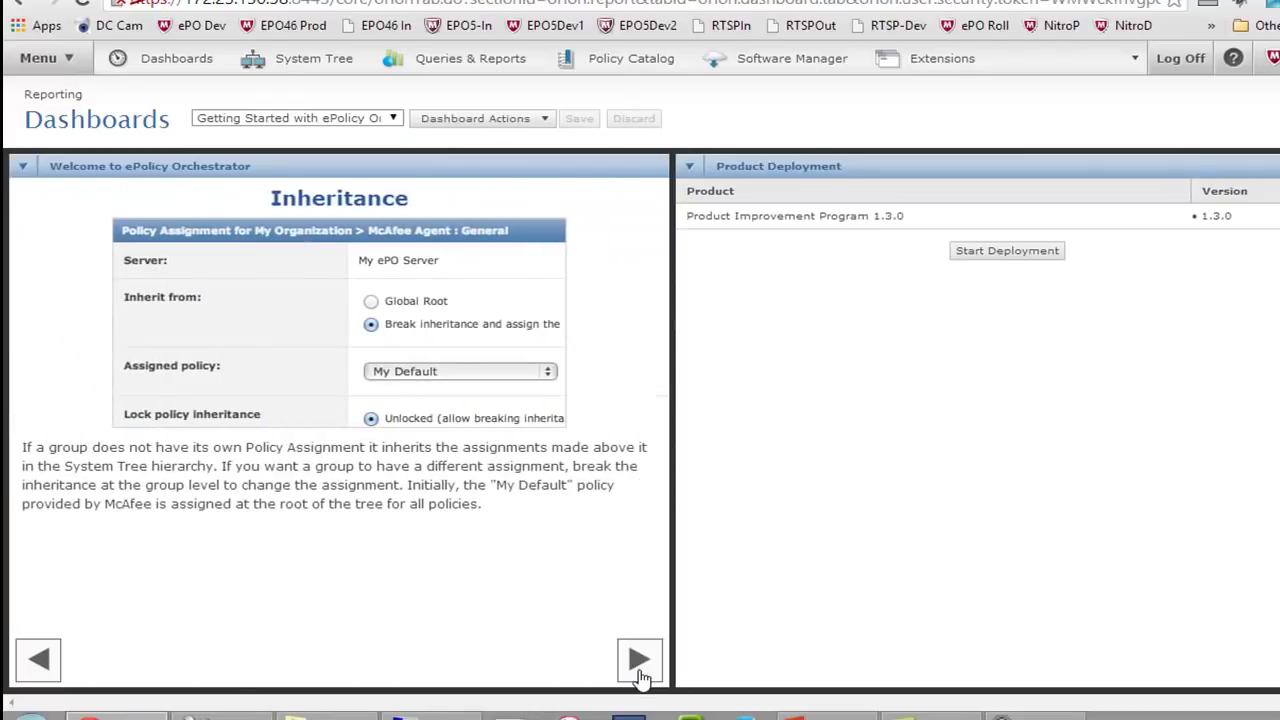